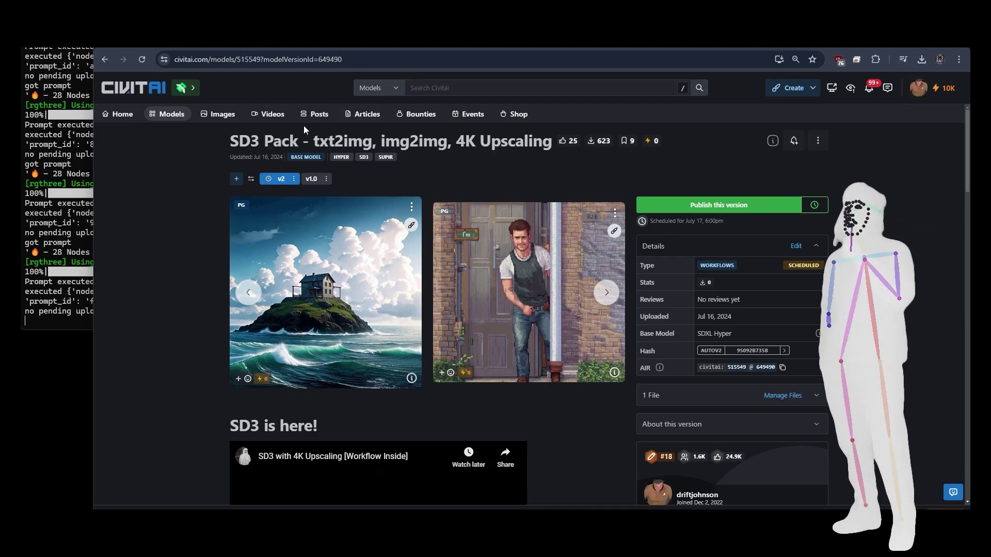
Step: Switch to the v1.0 version of the SD3 pack and scroll through its page
left_click(313, 179)
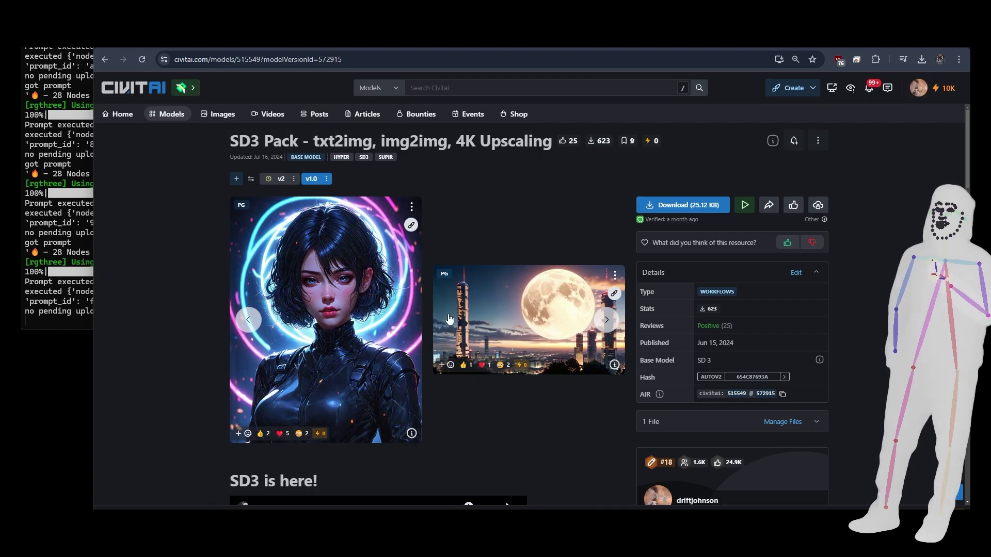
scroll(447, 312, "down", 7)
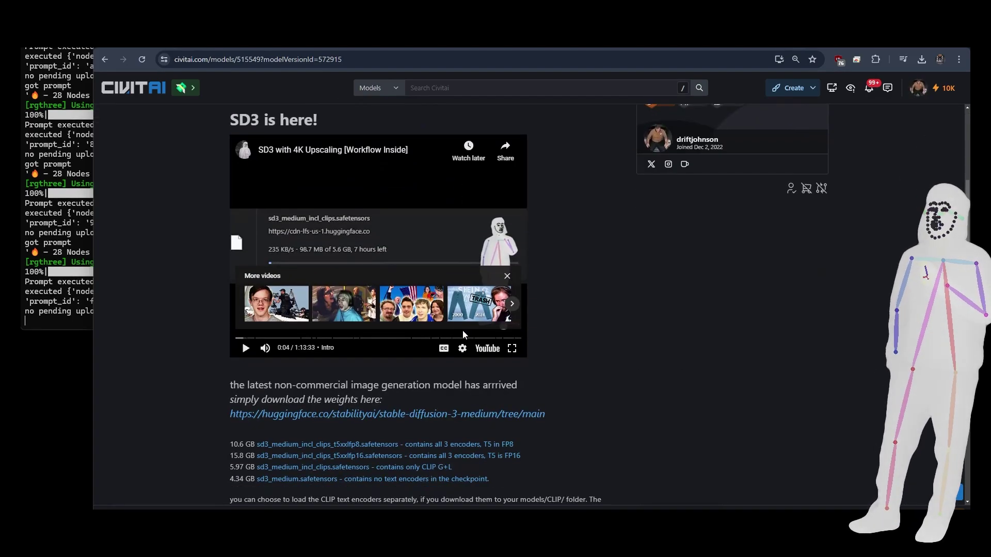
scroll(462, 335, "down", 3)
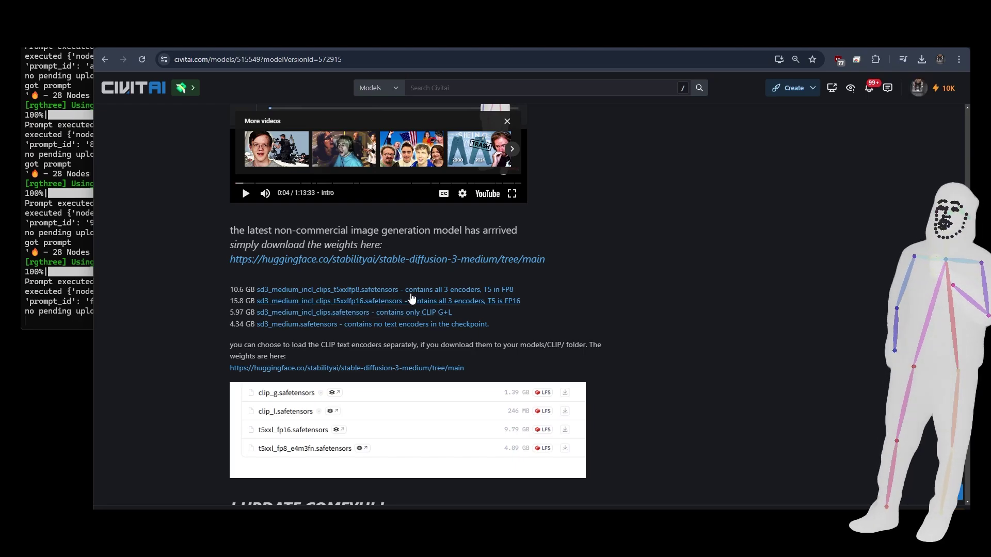
scroll(442, 282, "down", 5)
scroll(362, 300, "down", 5)
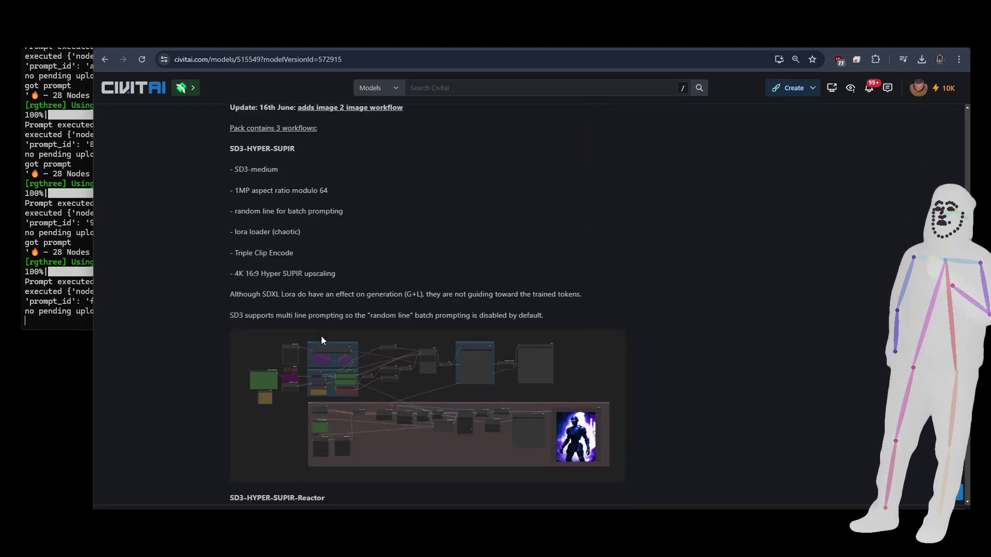
scroll(436, 332, "down", 3)
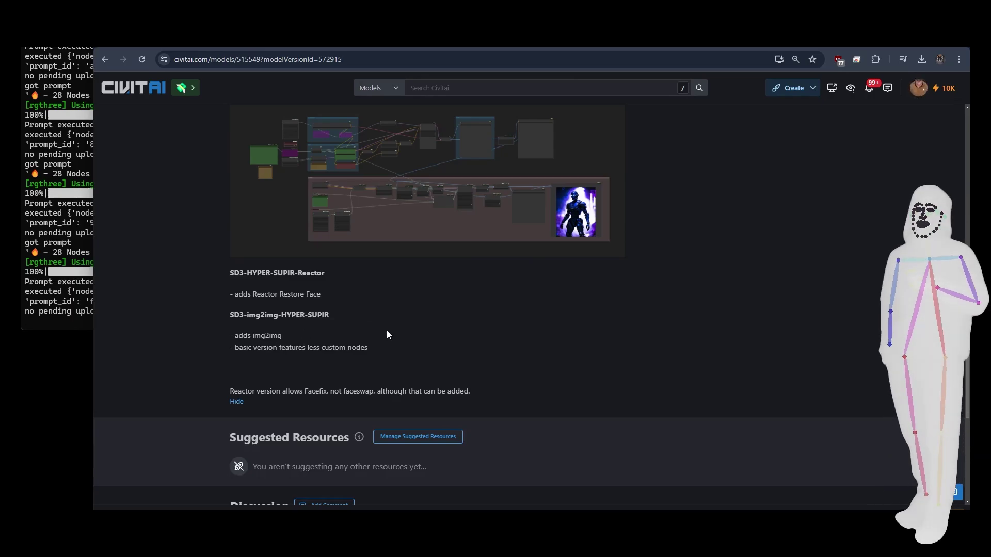
scroll(457, 283, "up", 15)
scroll(456, 281, "up", 8)
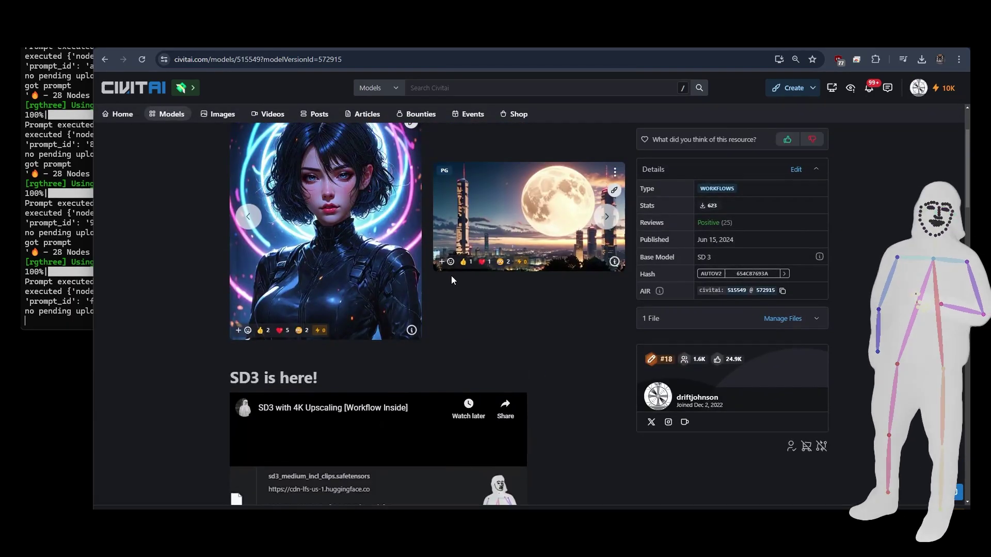
Step: Return to the v2 version of the SD3 pack page and look it over
left_click(280, 179)
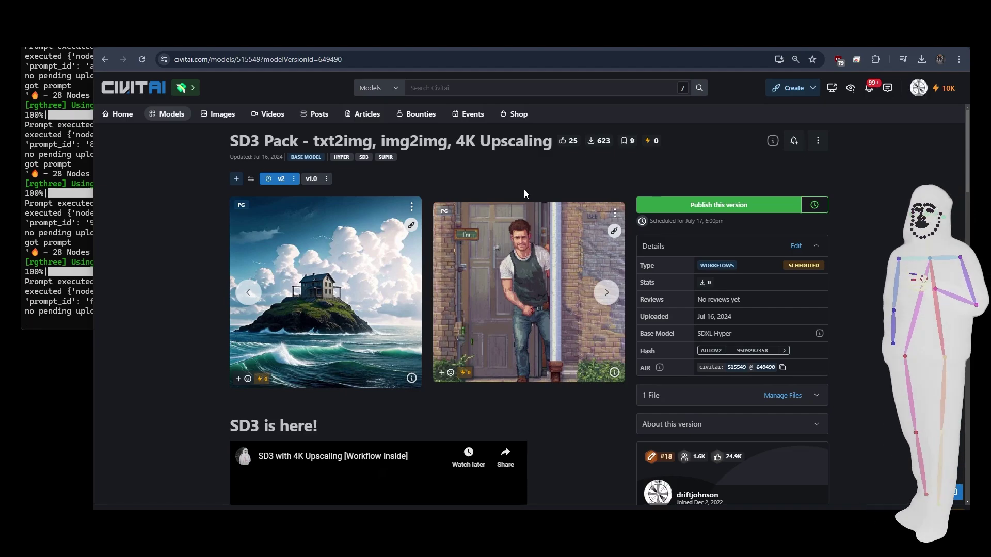
scroll(514, 224, "down", 5)
scroll(513, 224, "up", 5)
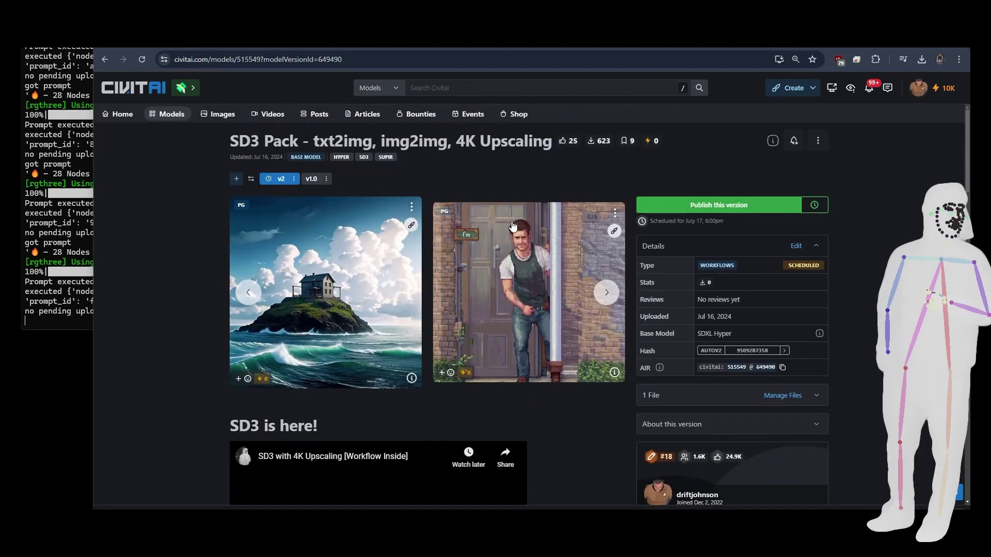
left_click(251, 47)
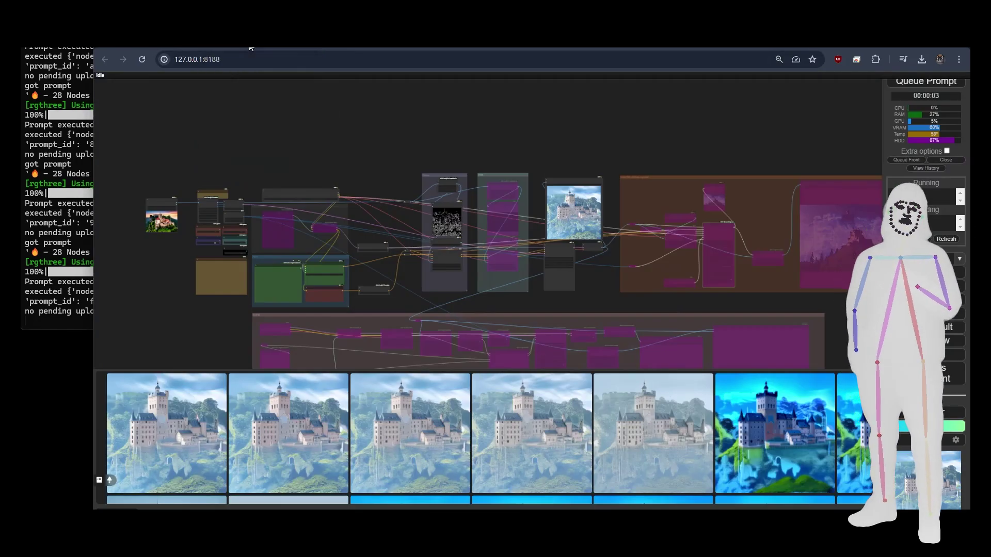
scroll(144, 271, "down", 3)
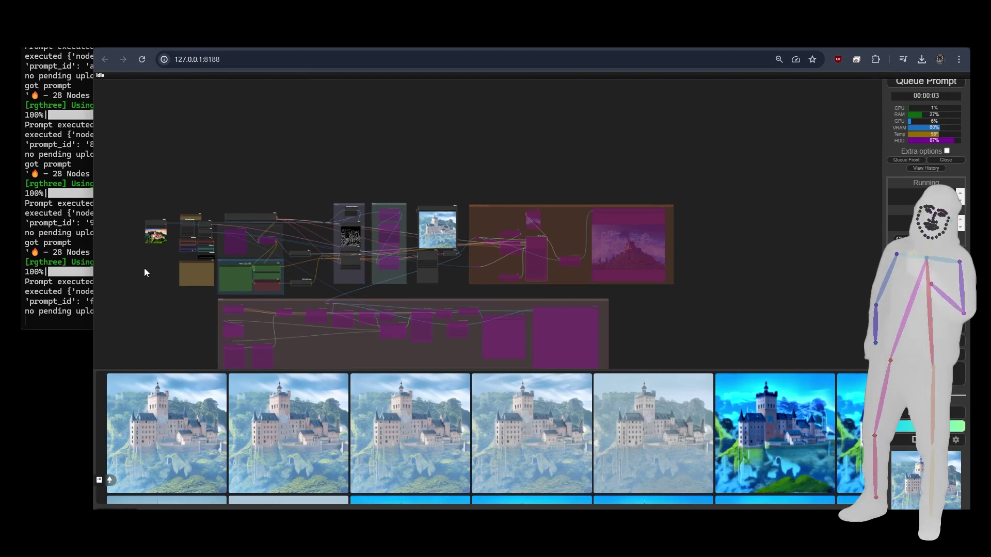
scroll(145, 268, "up", 5)
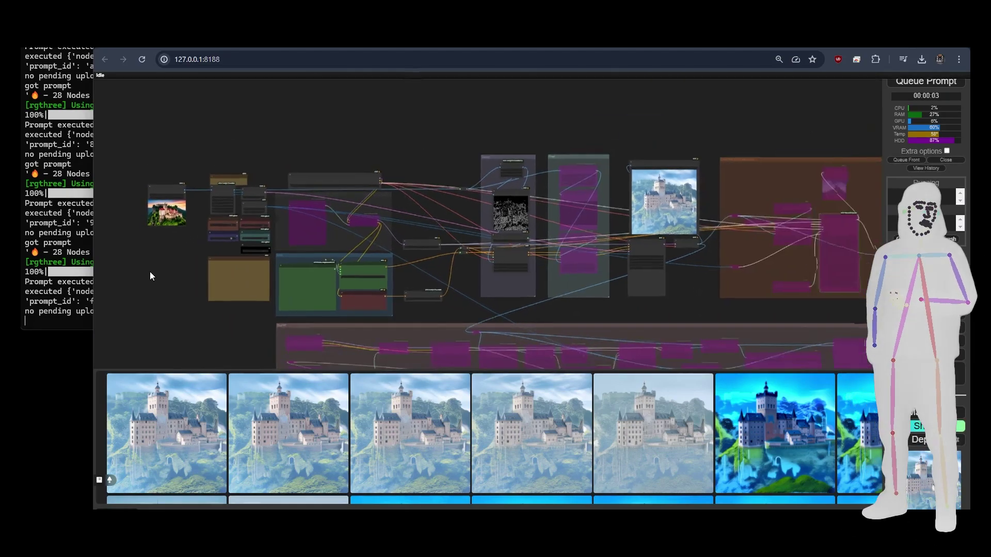
scroll(149, 272, "down", 2)
left_click_drag(156, 308, 154, 232)
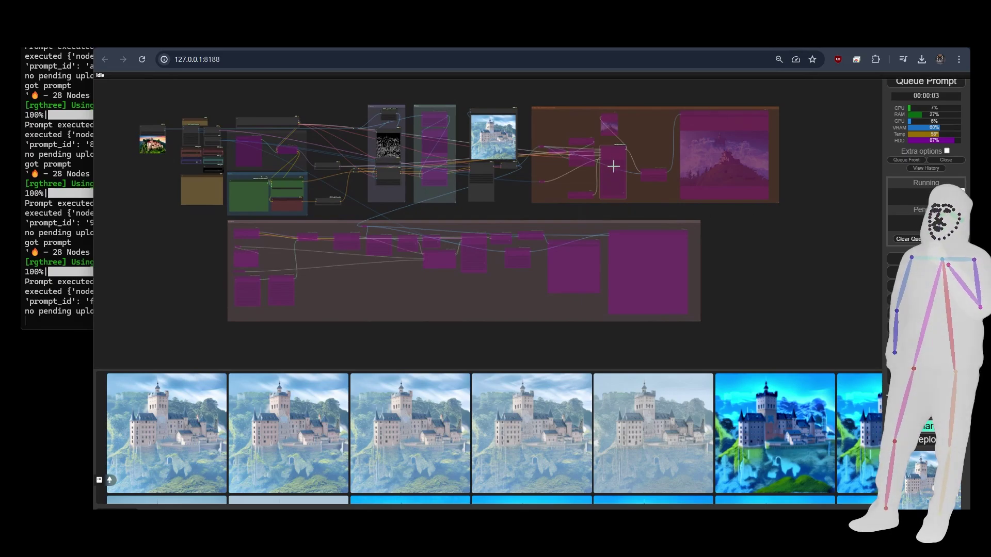
scroll(625, 150, "up", 15)
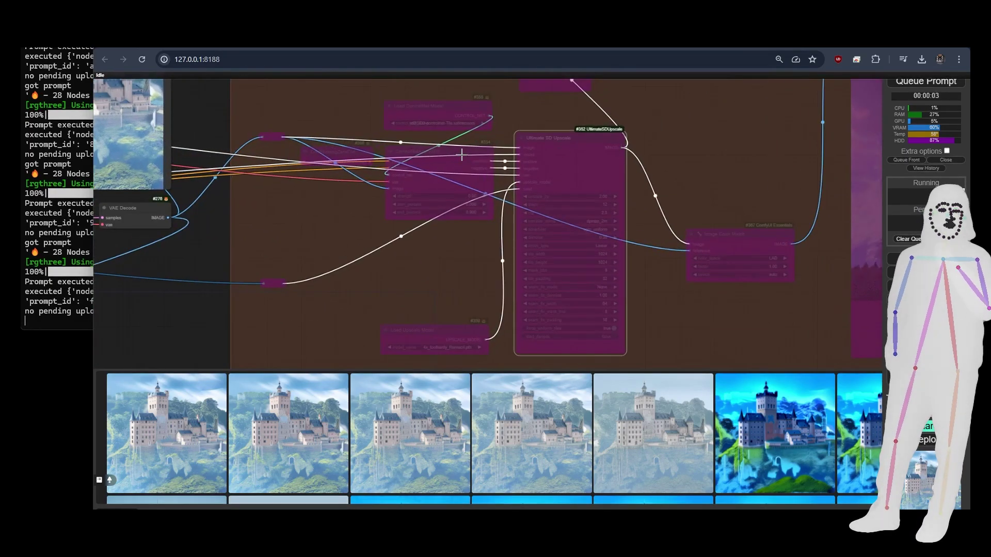
scroll(461, 155, "down", 15)
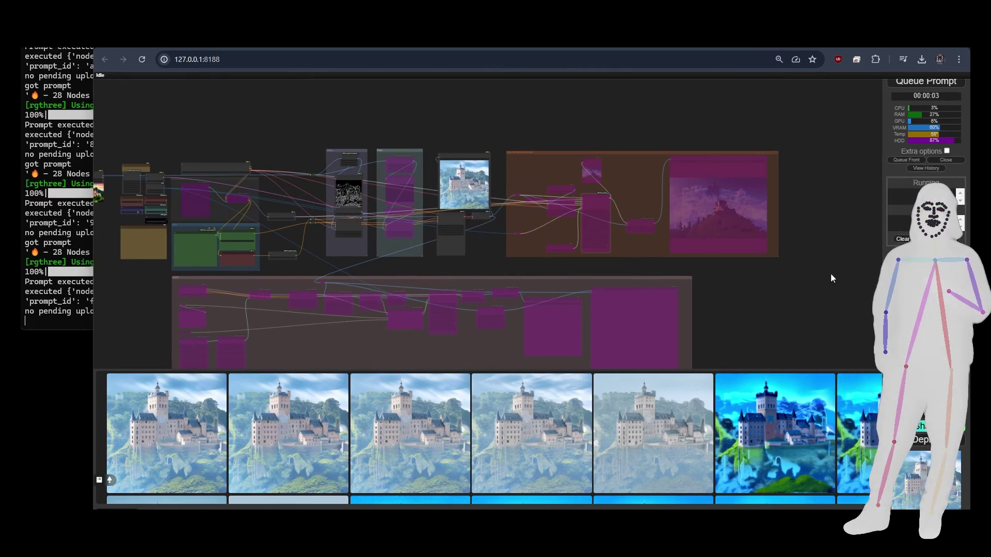
scroll(273, 197, "up", 12)
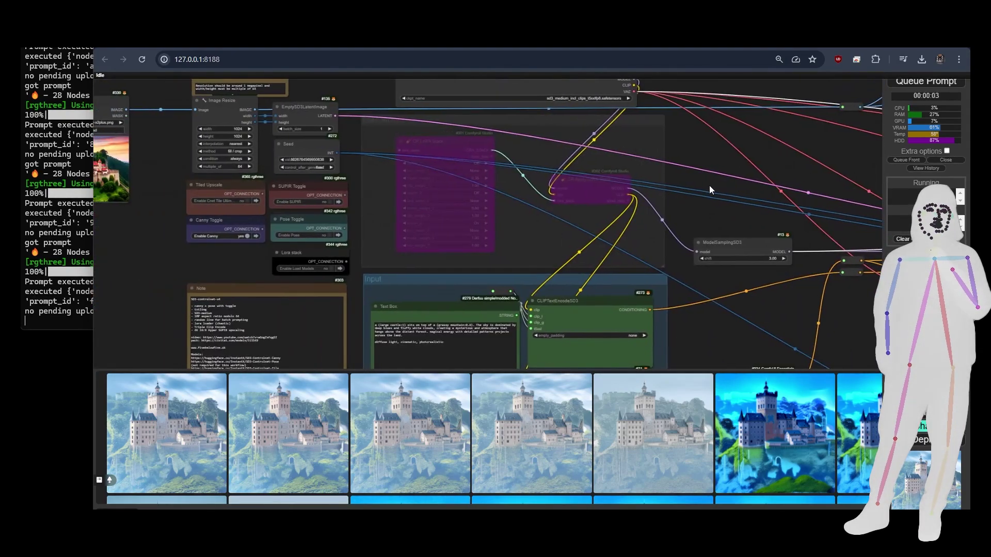
left_click_drag(150, 274, 387, 335)
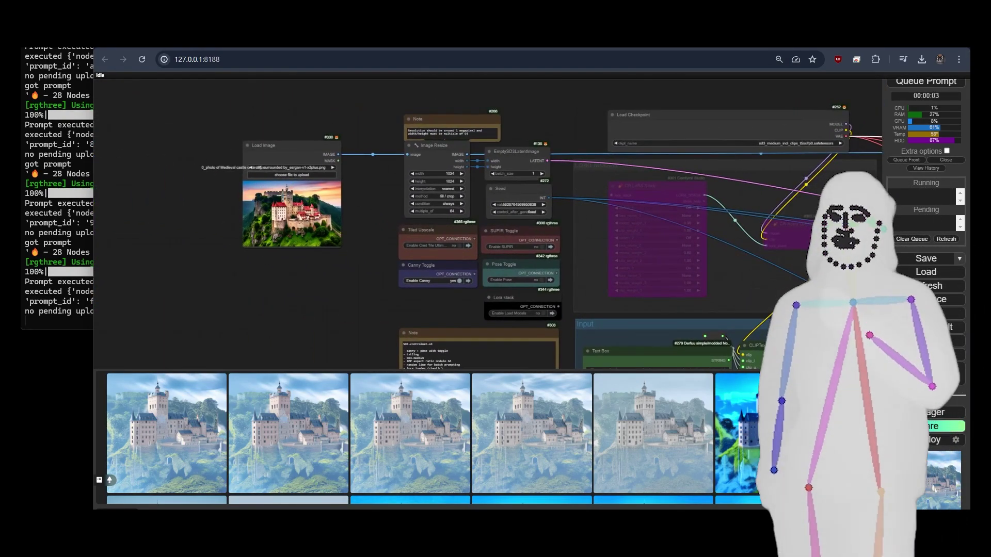
left_click(442, 209)
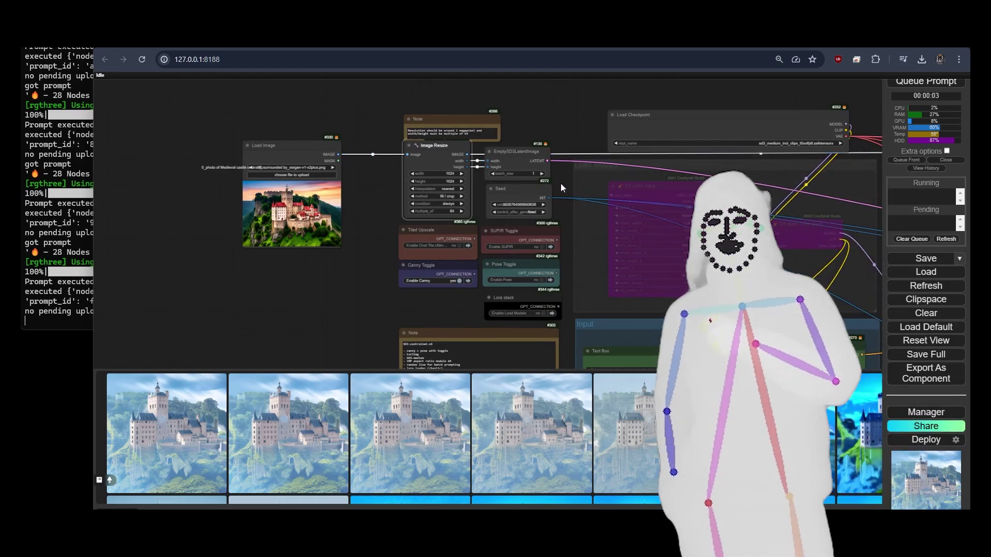
left_click(515, 167)
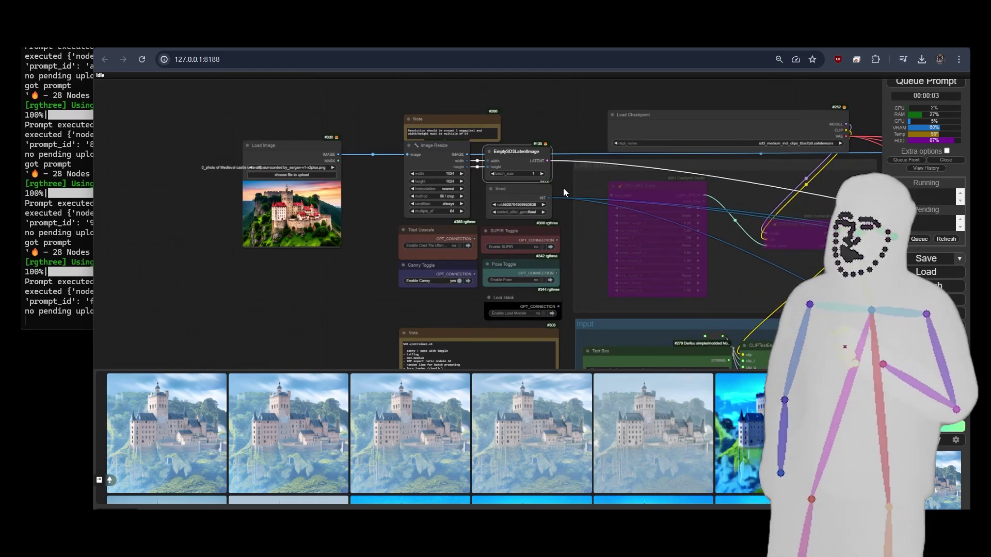
left_click_drag(562, 187, 551, 187)
scroll(205, 169, "down", 4)
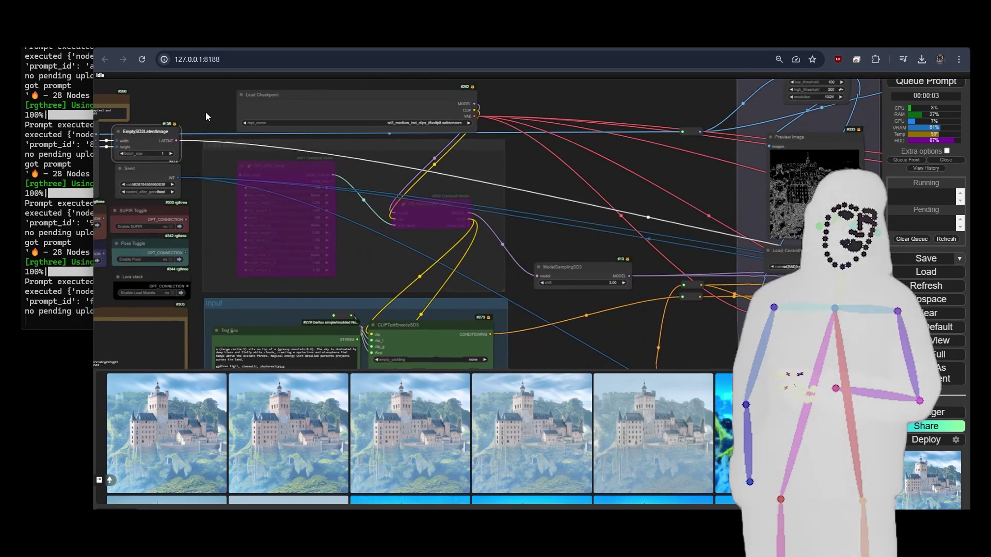
scroll(204, 123, "down", 2)
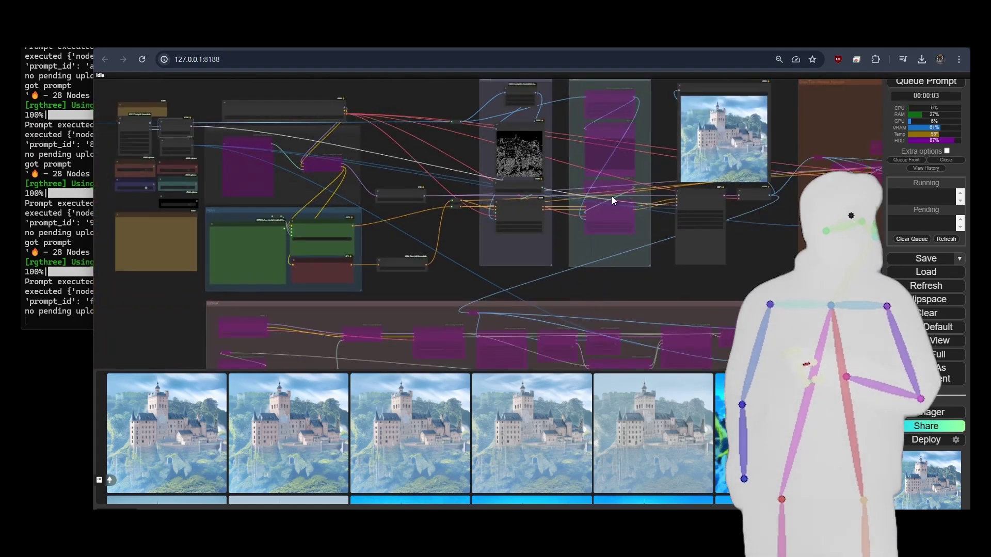
scroll(696, 199, "up", 5)
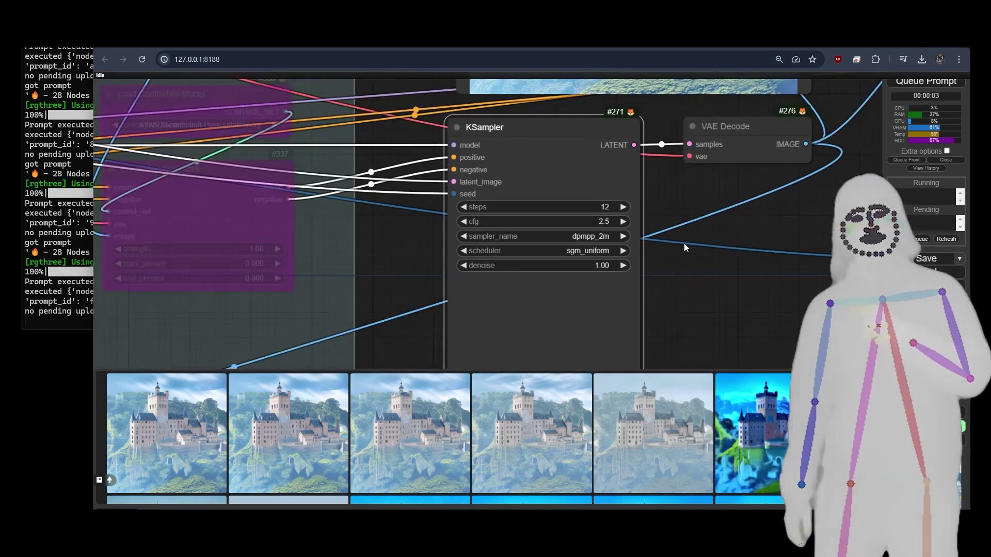
scroll(532, 236, "down", 5)
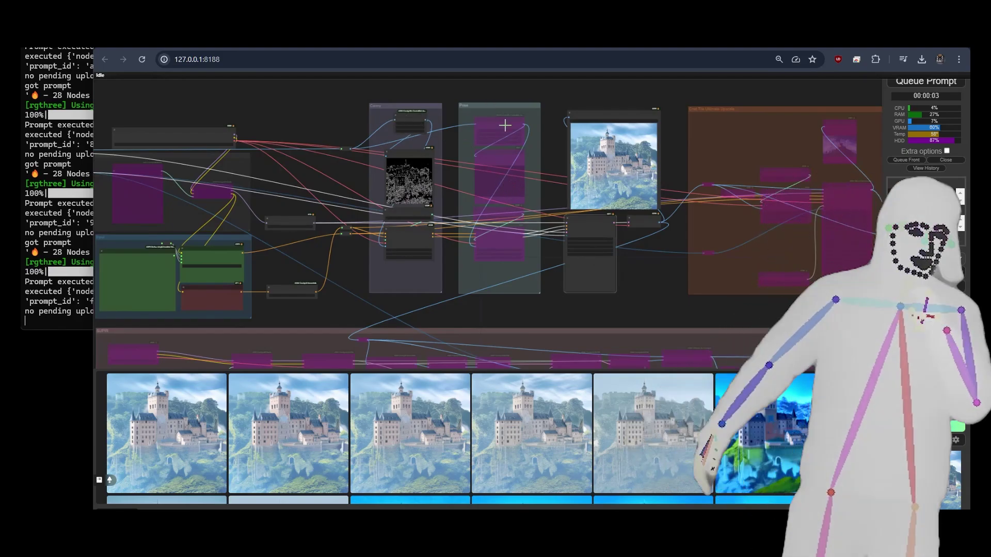
left_click_drag(283, 168, 618, 142)
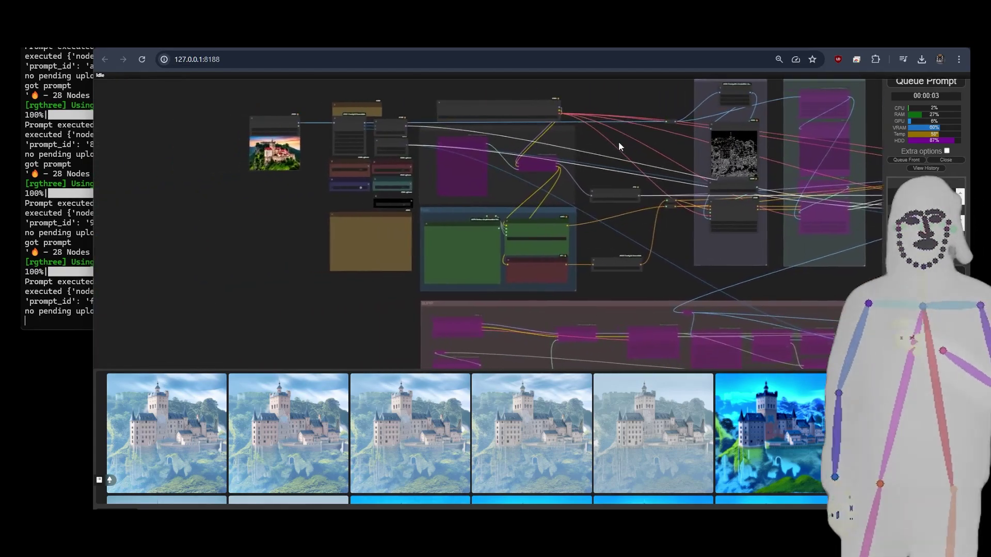
left_click_drag(699, 156, 191, 146)
left_click_drag(506, 227, 216, 227)
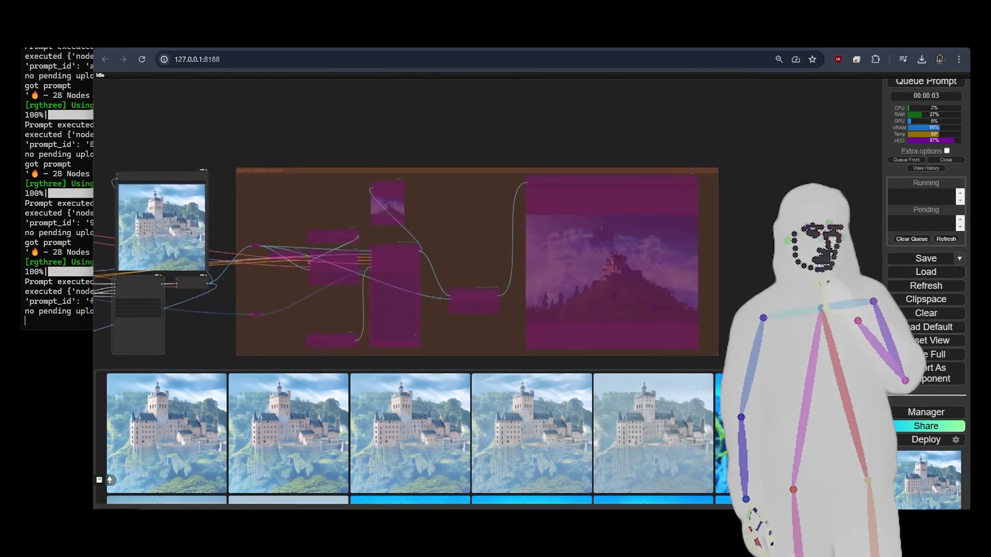
left_click_drag(254, 105, 844, 103)
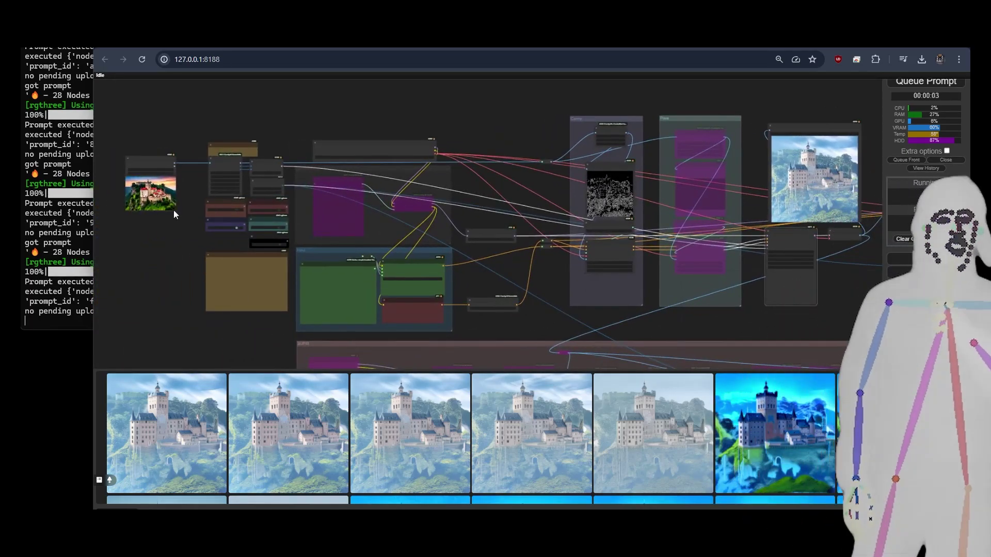
scroll(176, 211, "up", 5)
scroll(274, 278, "up", 3)
left_click_drag(274, 278, 109, 106)
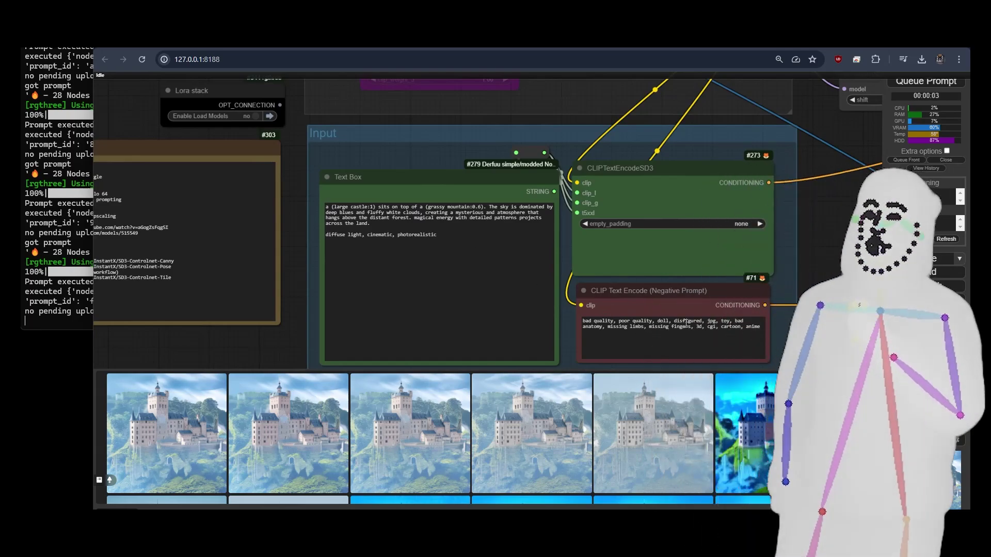
left_click_drag(298, 145, 553, 337)
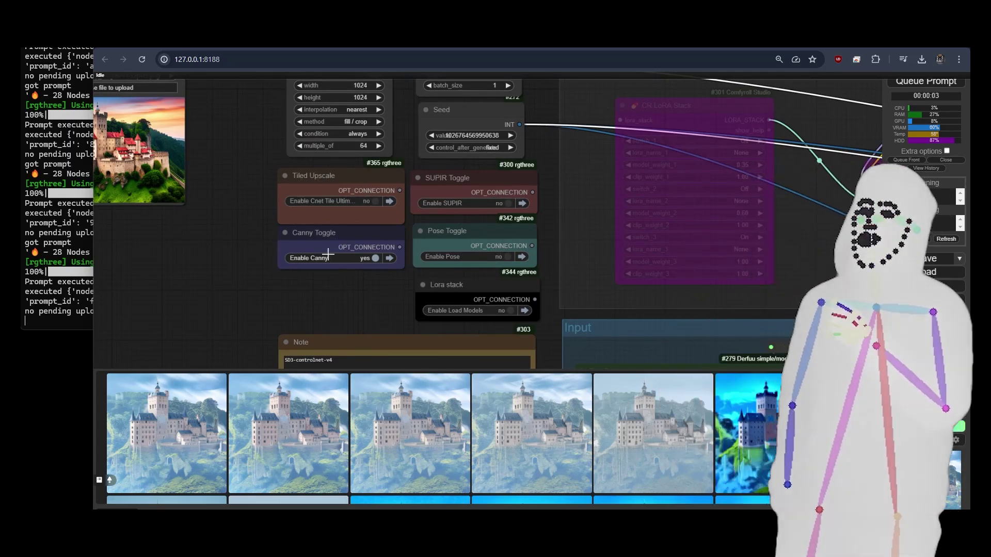
left_click_drag(181, 256, 296, 346)
scroll(153, 259, "up", 5)
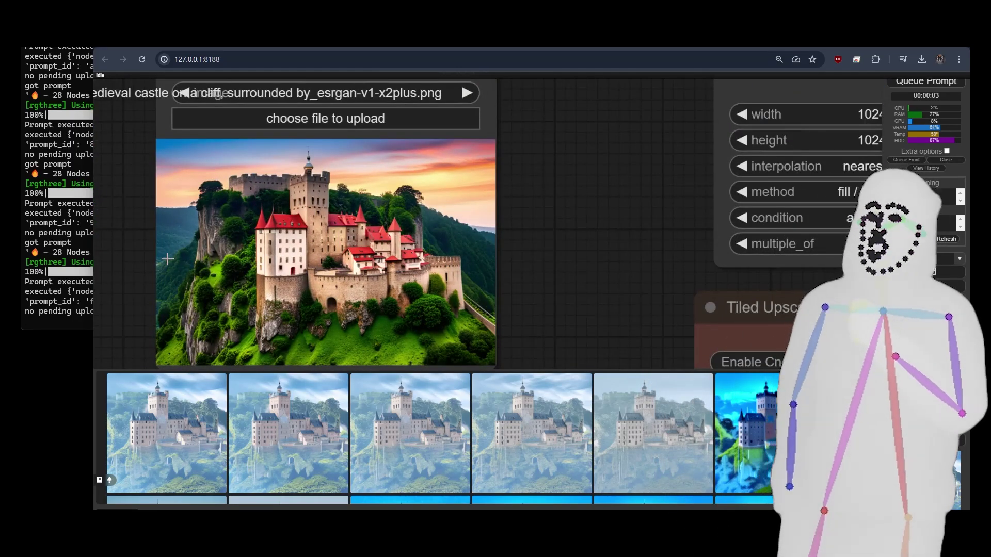
scroll(115, 247, "down", 8)
scroll(327, 333, "up", 2)
left_click_drag(327, 333, 279, 74)
left_click_drag(592, 238, 241, 222)
scroll(252, 213, "up", 4)
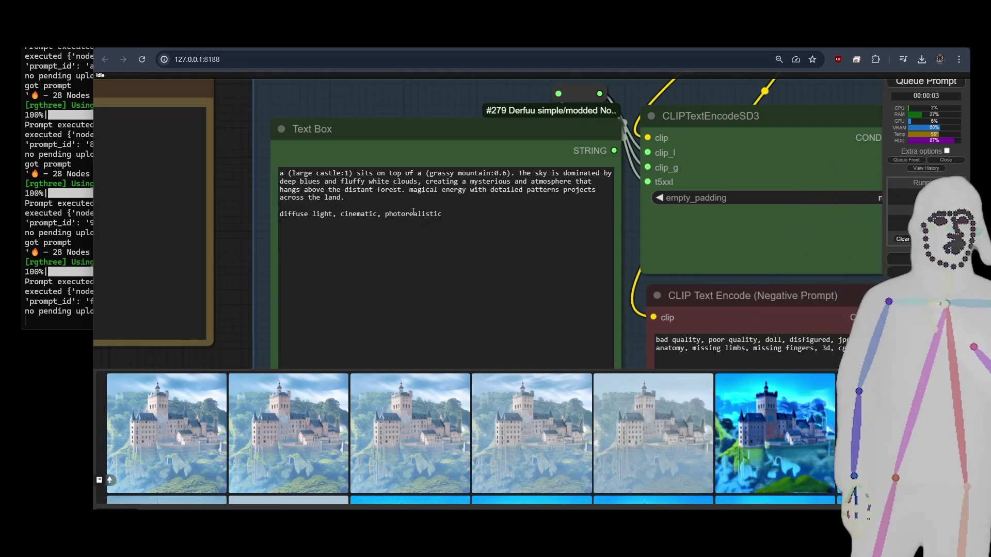
scroll(224, 240, "down", 10)
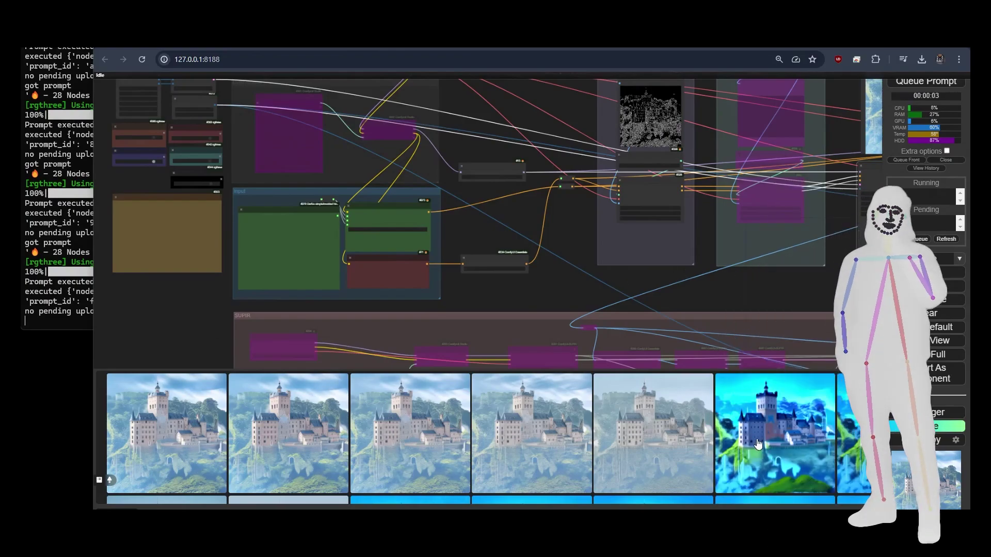
scroll(765, 453, "down", 5)
scroll(756, 439, "down", 5)
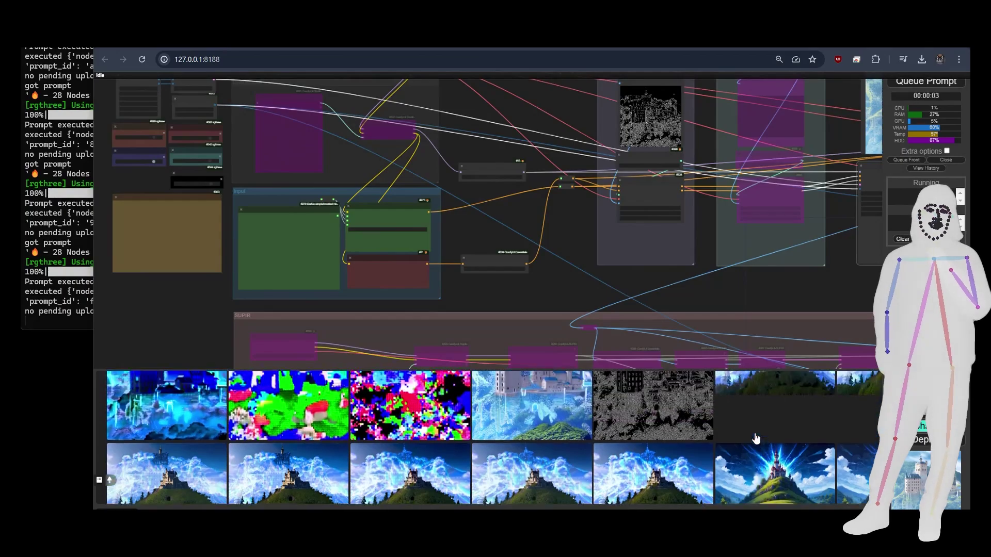
scroll(756, 439, "down", 1)
left_click(766, 458)
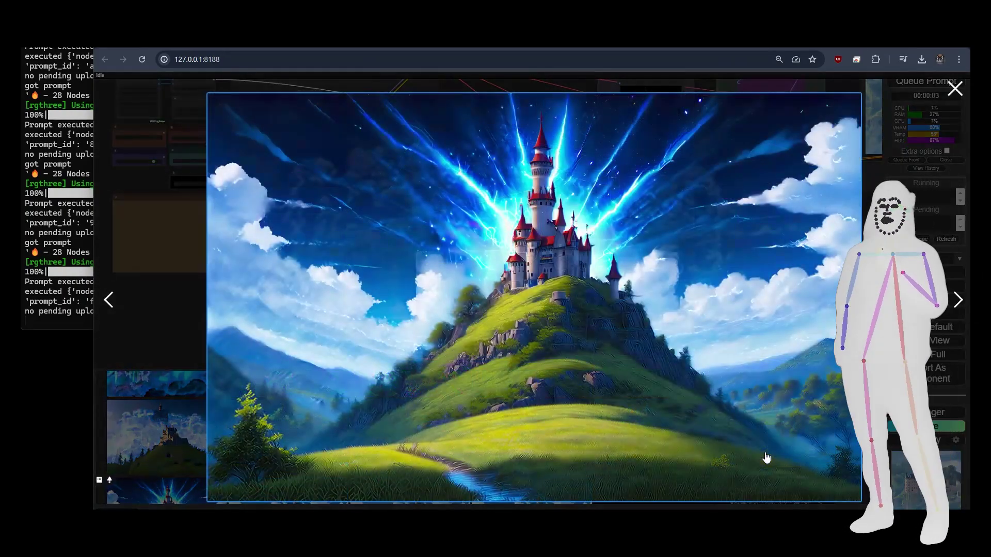
left_click(954, 91)
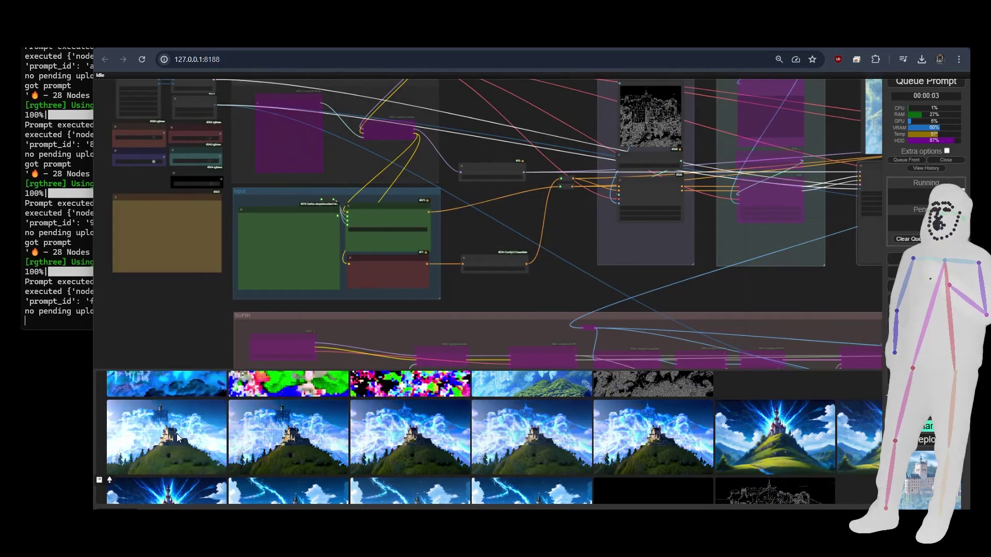
left_click(176, 438)
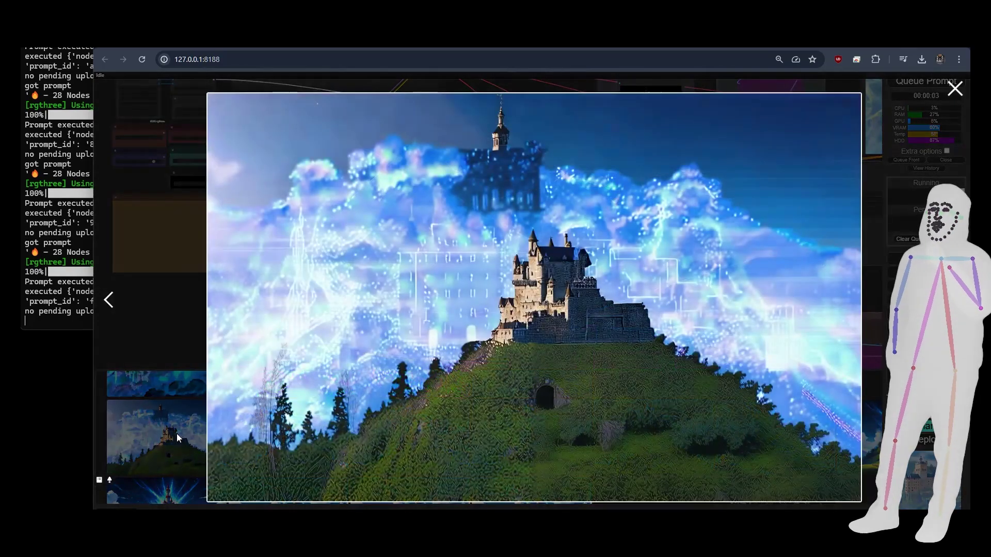
left_click(955, 89)
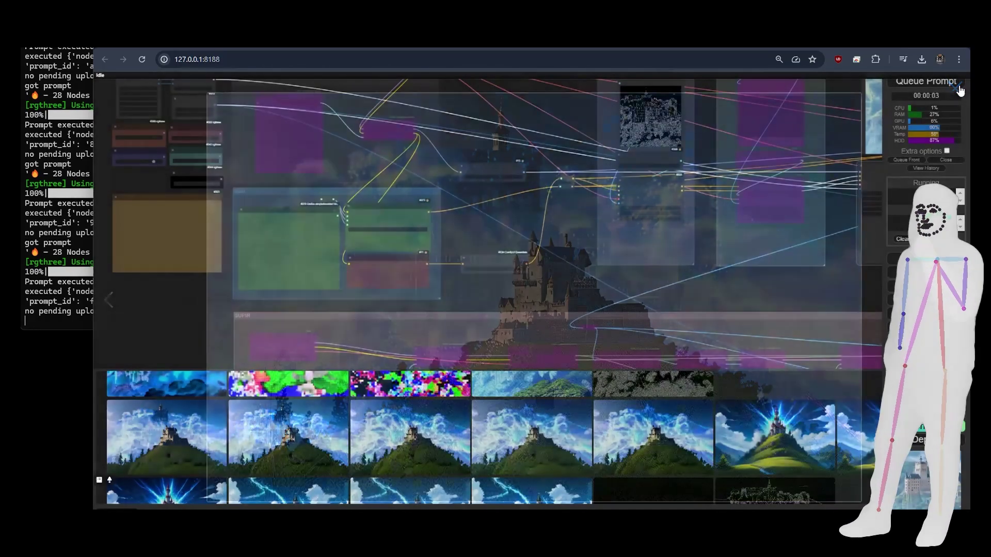
left_click(413, 431)
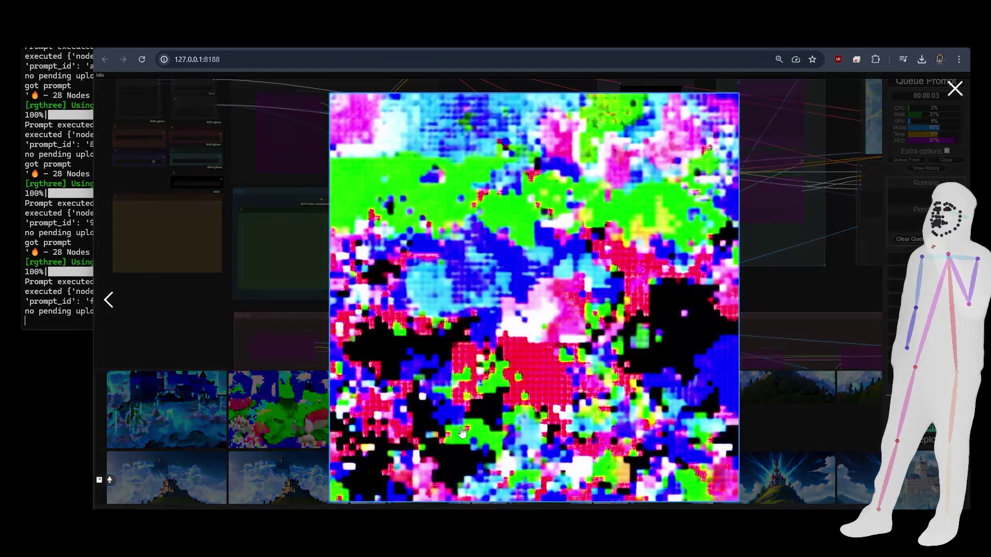
left_click(955, 89)
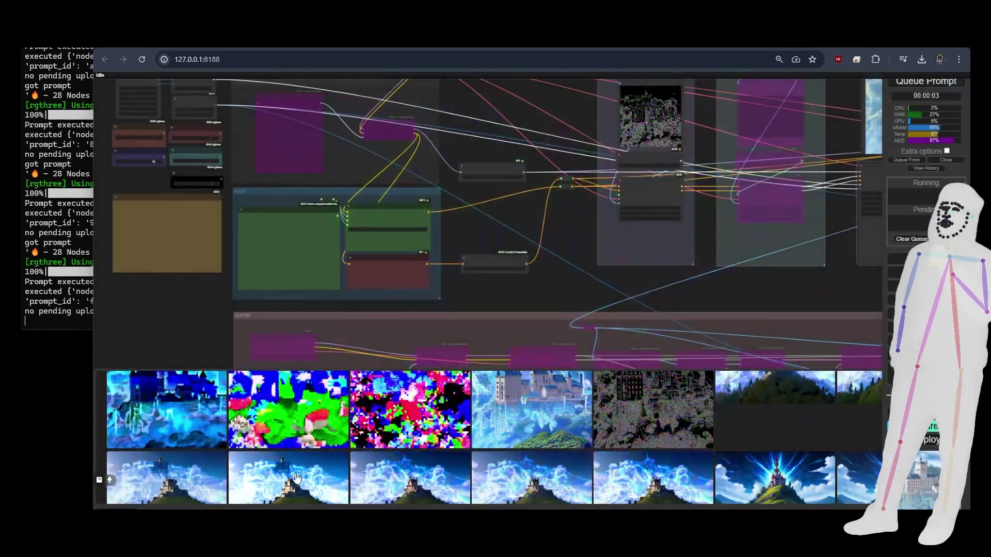
scroll(448, 432, "up", 5)
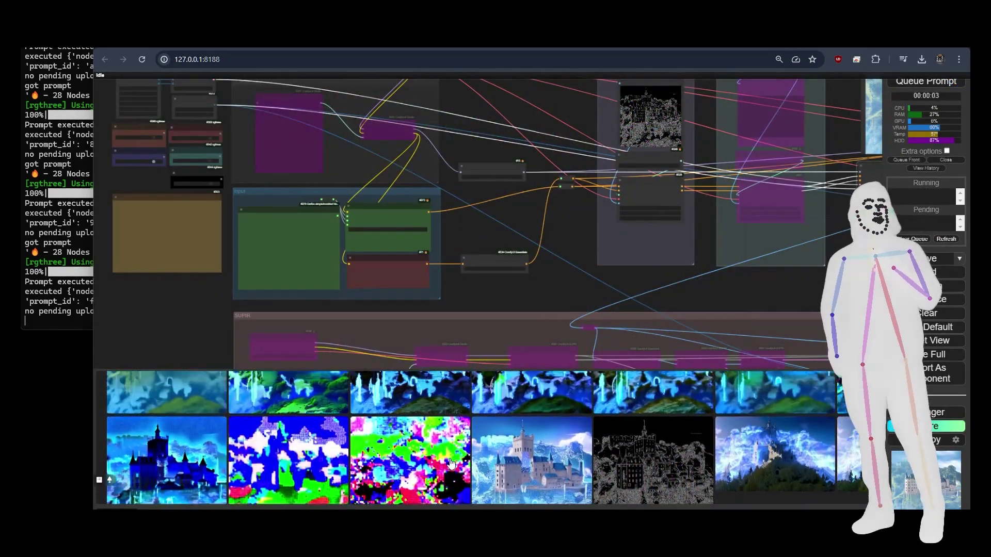
scroll(490, 465, "up", 1)
scroll(726, 473, "down", 1)
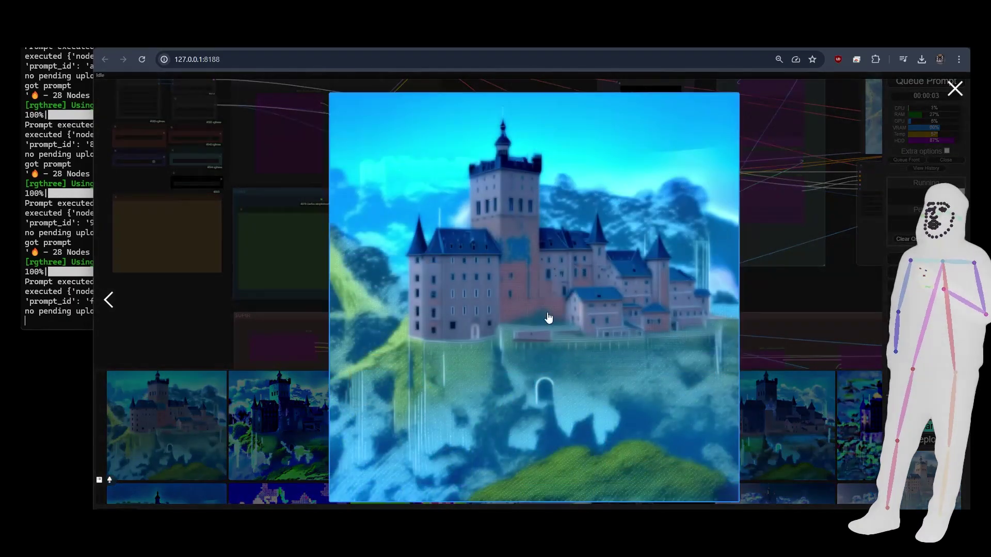
left_click(763, 238)
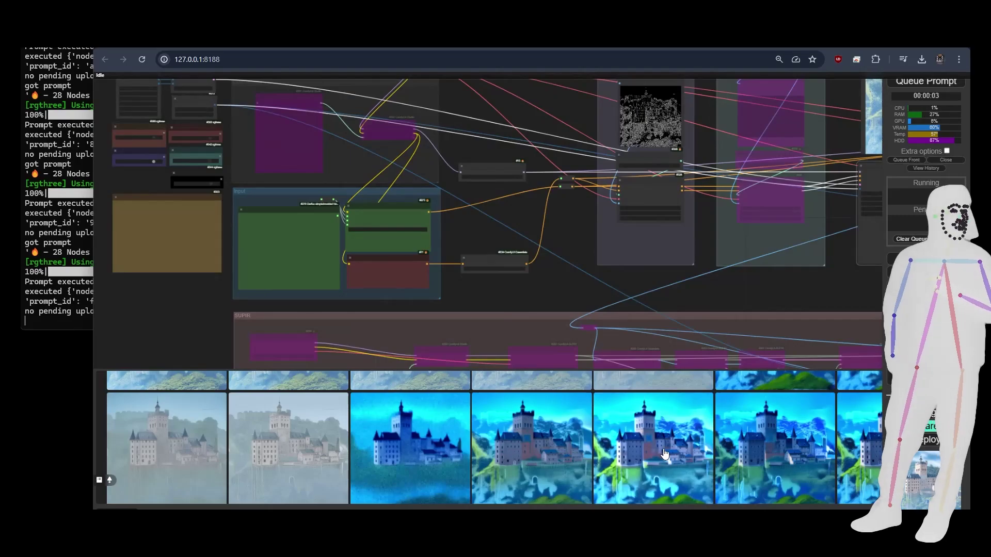
left_click(665, 454)
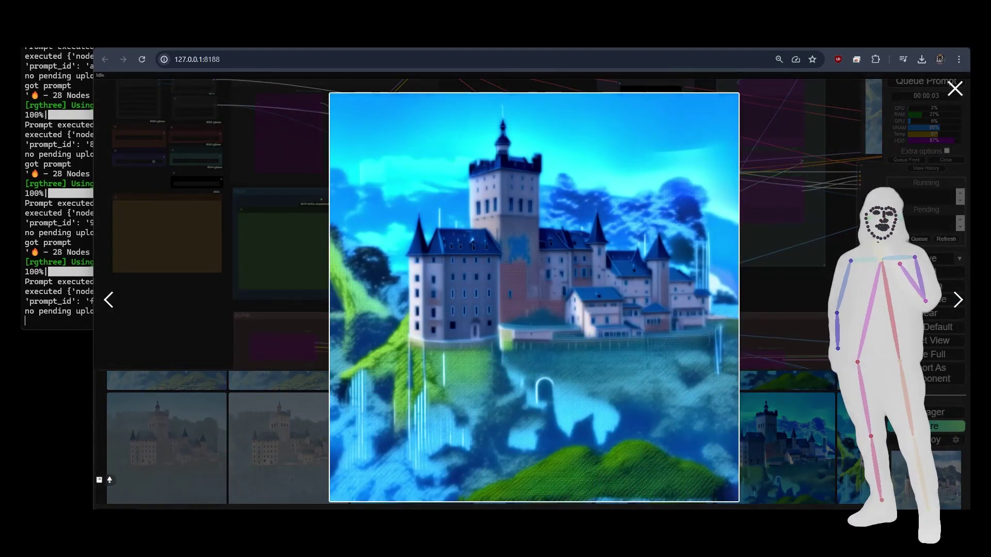
key("Escape")
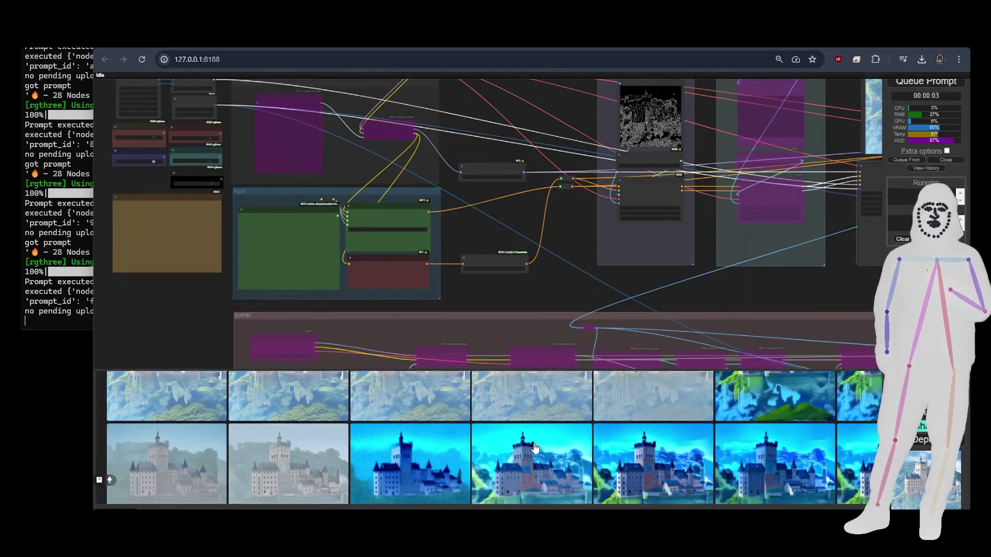
left_click(121, 430)
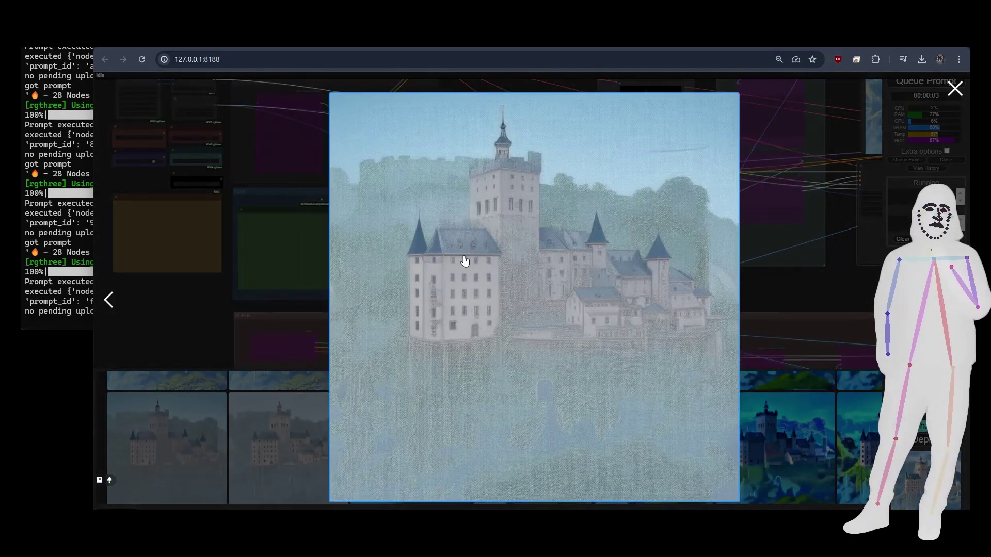
key("Escape")
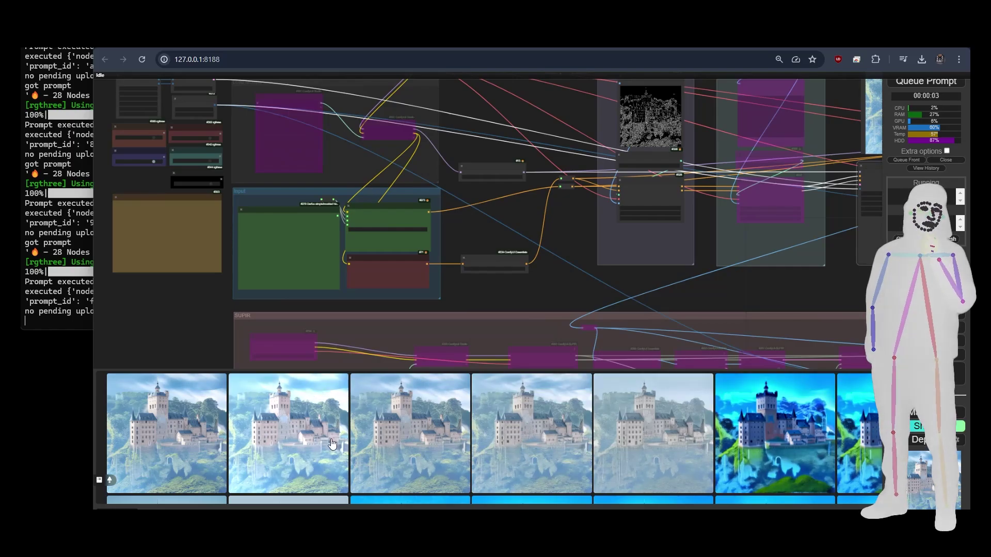
left_click(215, 439)
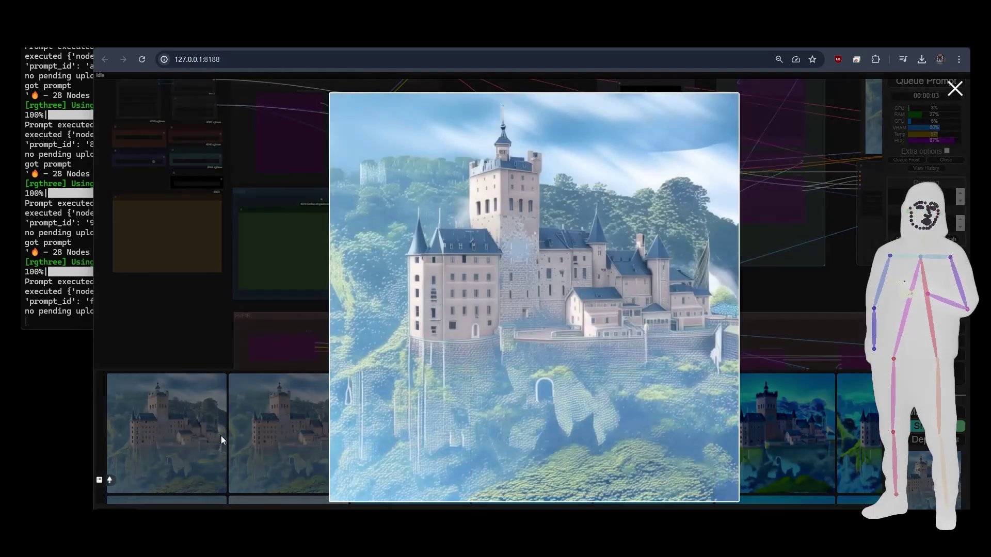
left_click(793, 331)
scroll(763, 270, "down", 5)
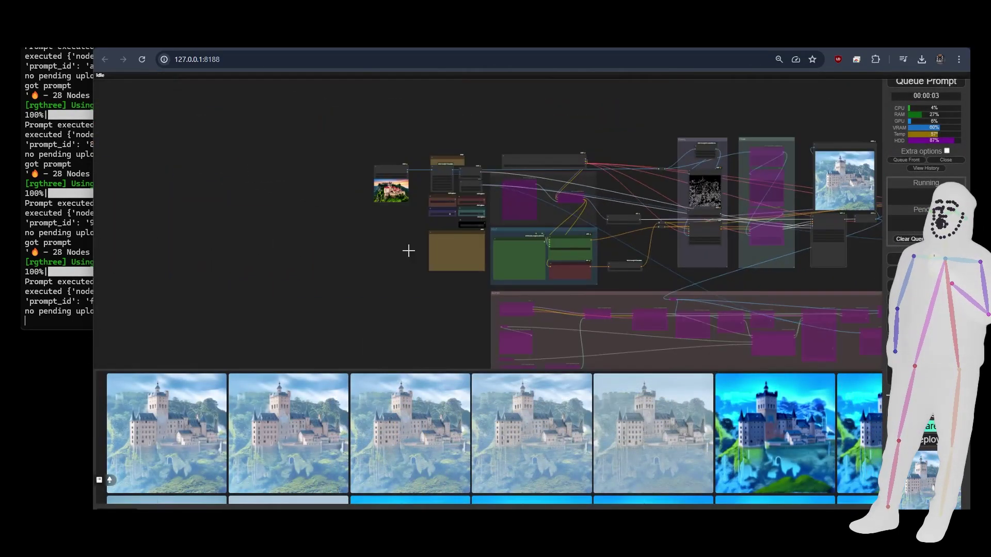
scroll(386, 194, "up", 10)
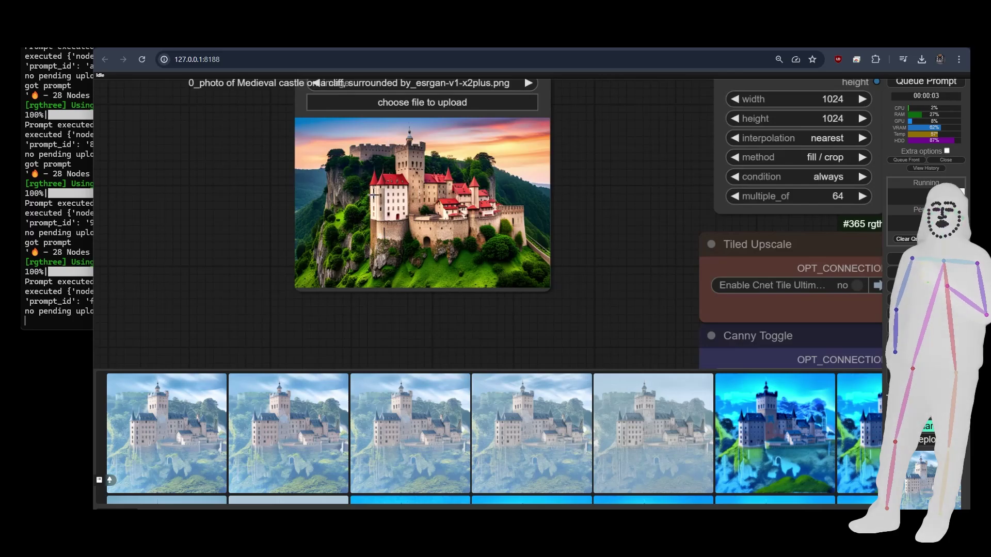
left_click(199, 433)
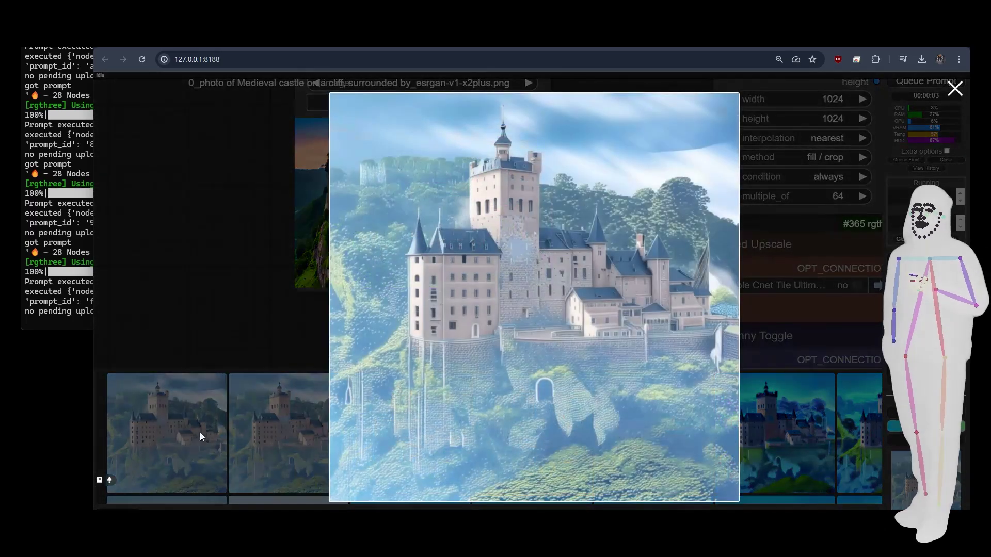
left_click(283, 289)
left_click_drag(507, 345, 327, 372)
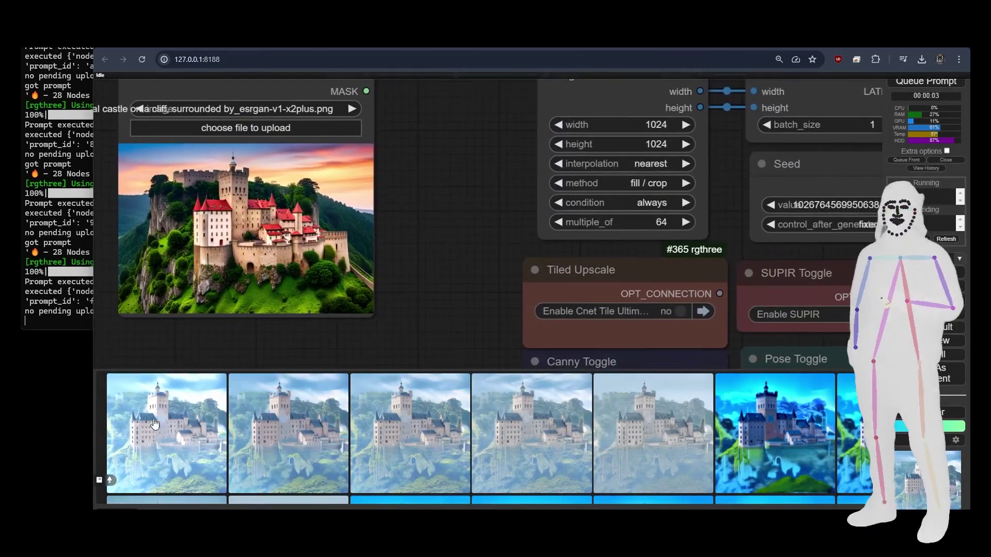
left_click(168, 416)
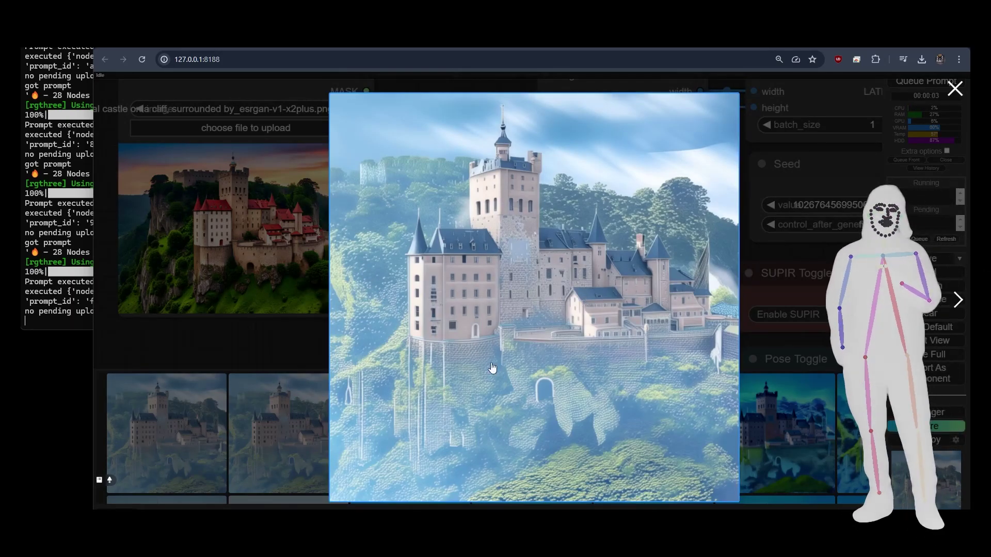
left_click(271, 323)
scroll(248, 330, "down", 5)
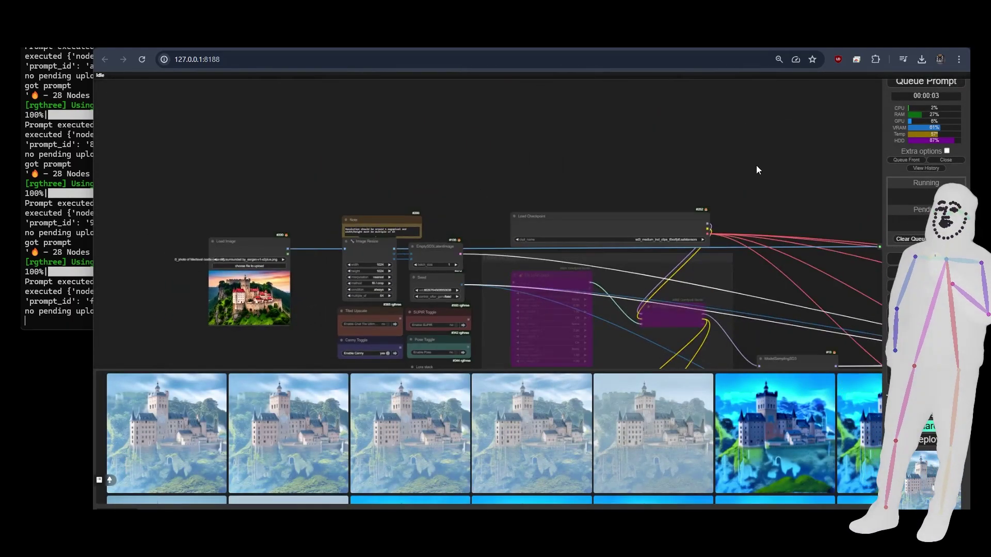
scroll(648, 120, "down", 4)
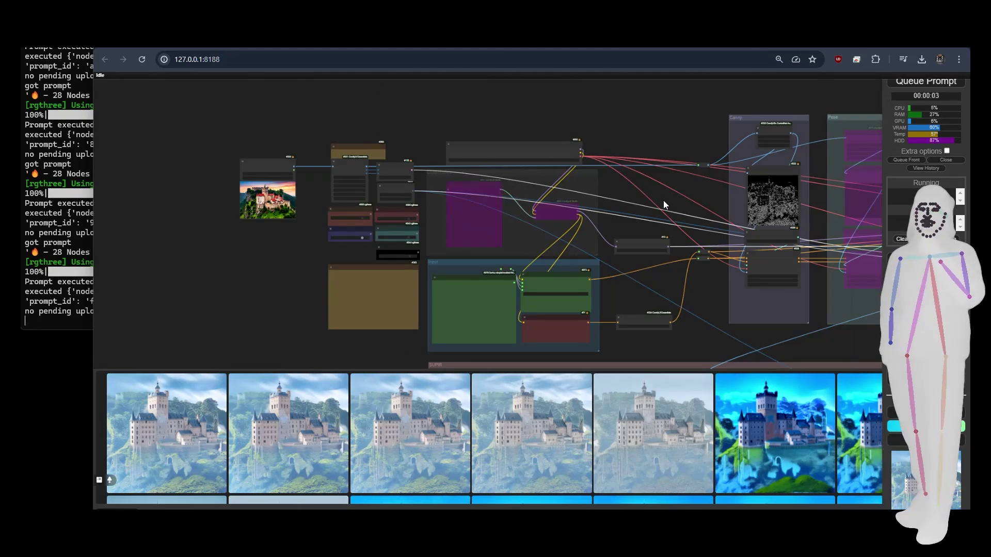
left_click_drag(663, 217, 595, 212)
scroll(437, 146, "up", 7)
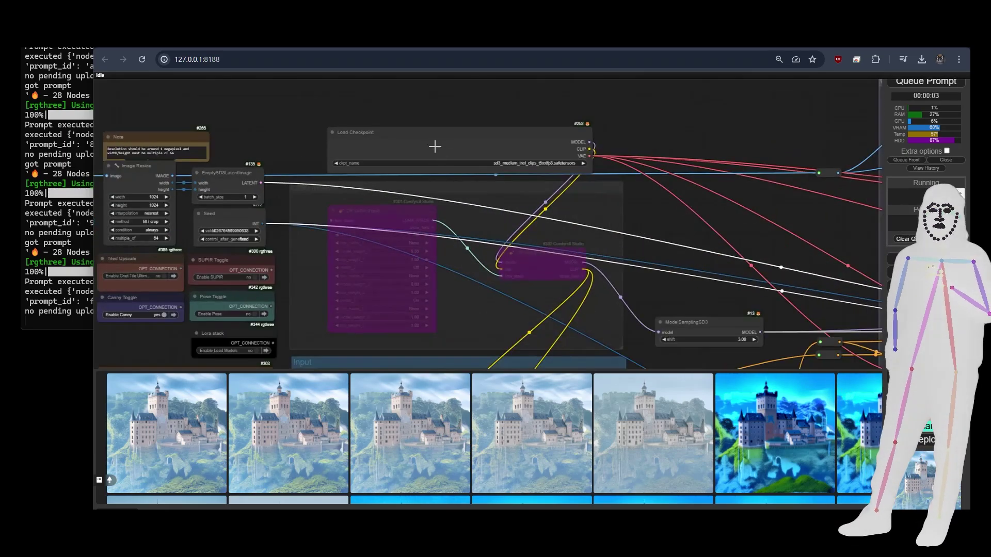
scroll(253, 107, "down", 6)
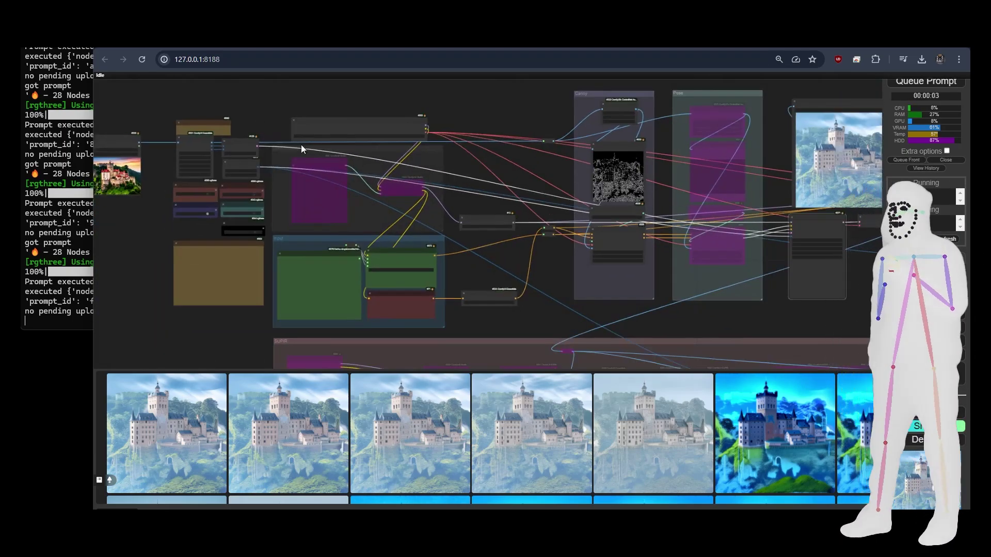
left_click_drag(537, 184, 447, 212)
scroll(365, 225, "up", 6)
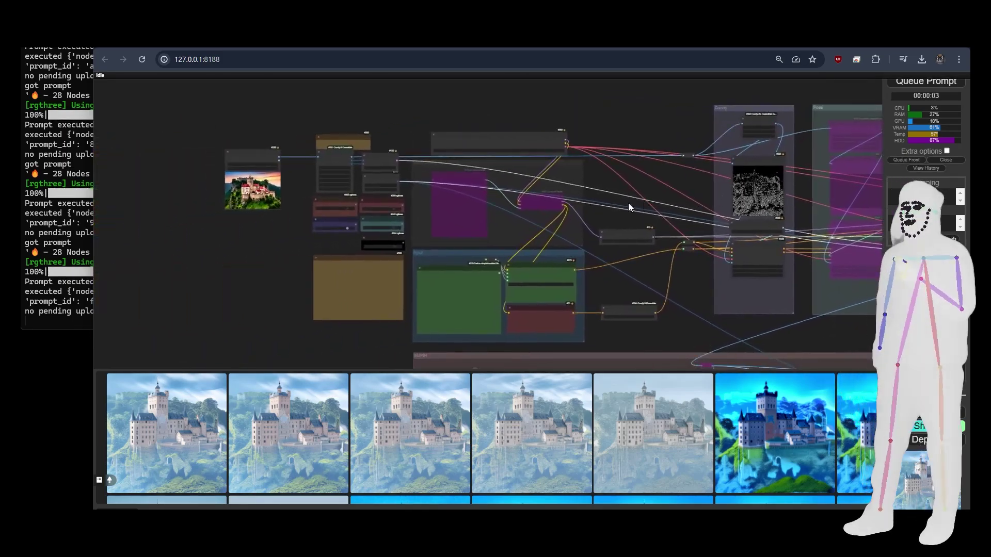
scroll(364, 224, "up", 1)
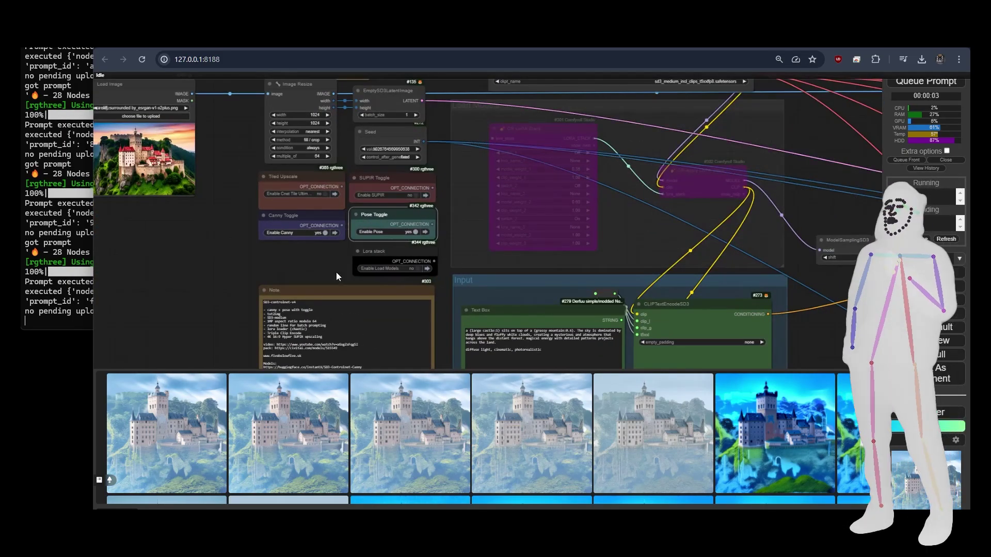
left_click_drag(252, 258, 361, 283)
scroll(305, 125, "up", 7)
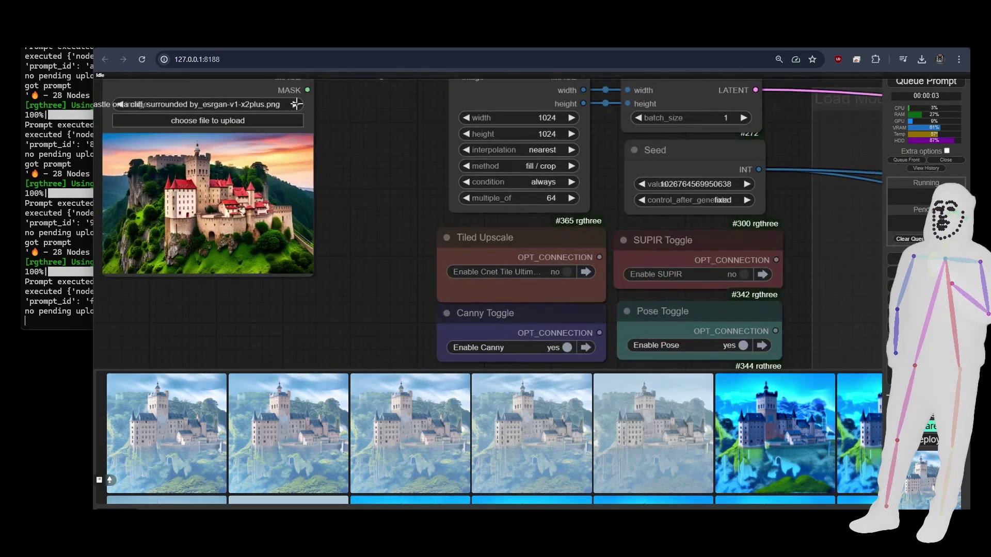
Step: Load the Spider-Man jpg in the Load Image node and bring the prompt Text Box into view
left_click(296, 105)
left_click(296, 105)
left_click(295, 104)
left_click(294, 104)
left_click(294, 105)
left_click(293, 104)
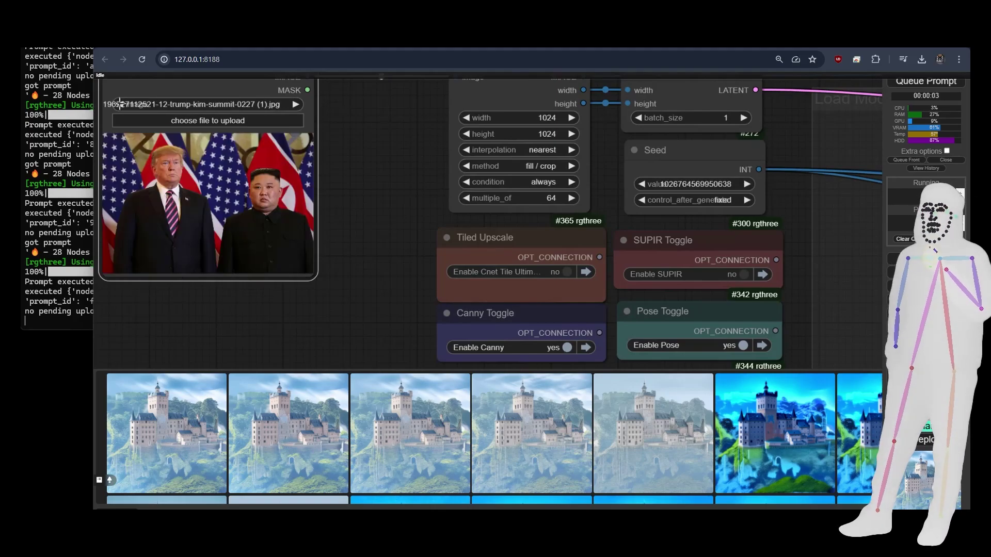
left_click(120, 104)
left_click_drag(369, 335, 99, 191)
left_click_drag(510, 309, 261, 125)
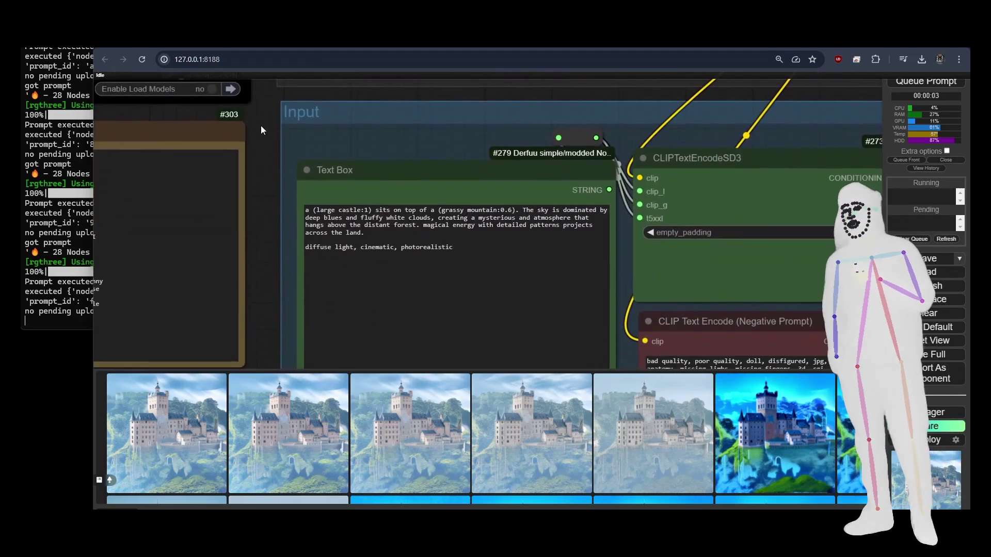
Step: Rewrite the prompt to 'a (spiderman:1) stands on top of a (train:0.3)' and queue it
left_click(317, 210)
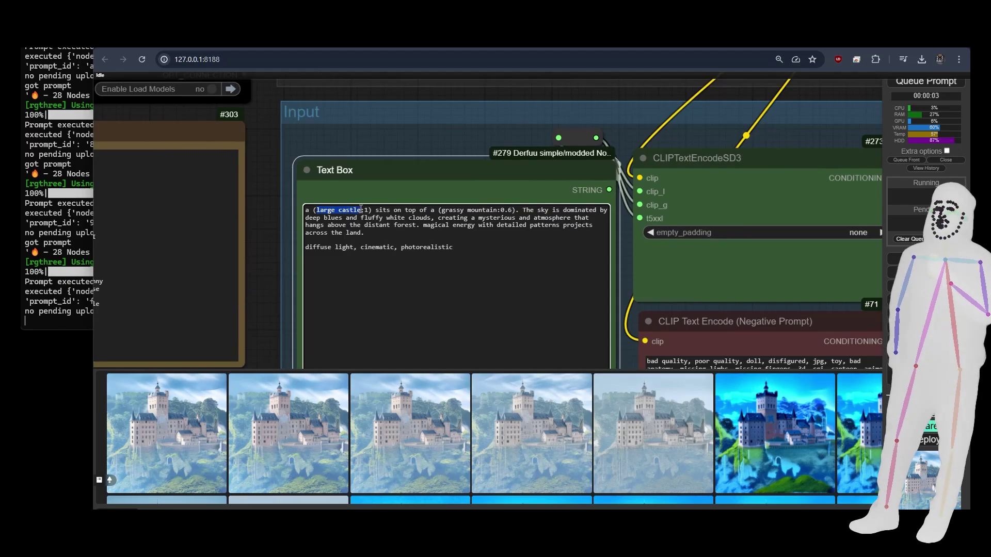
type("spiderma")
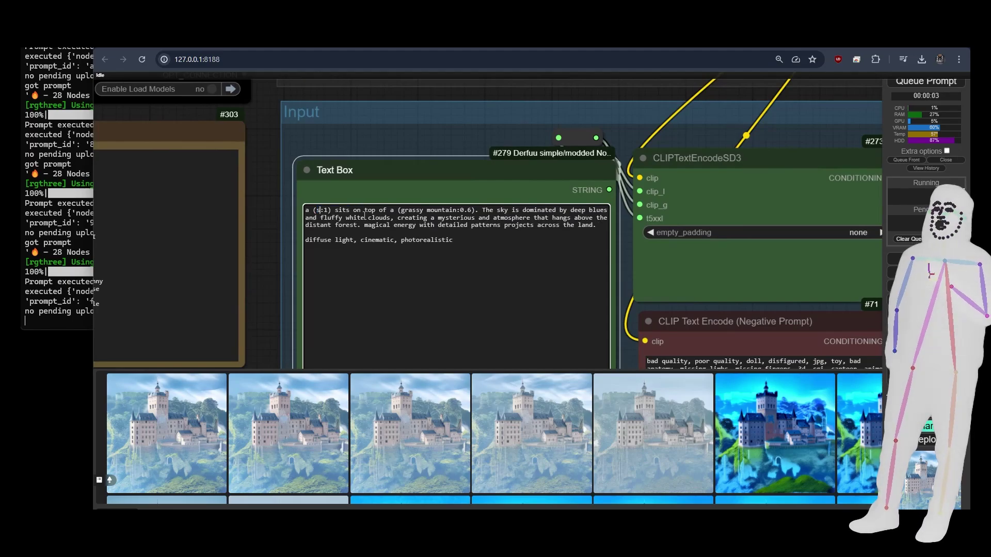
type("n:1) ")
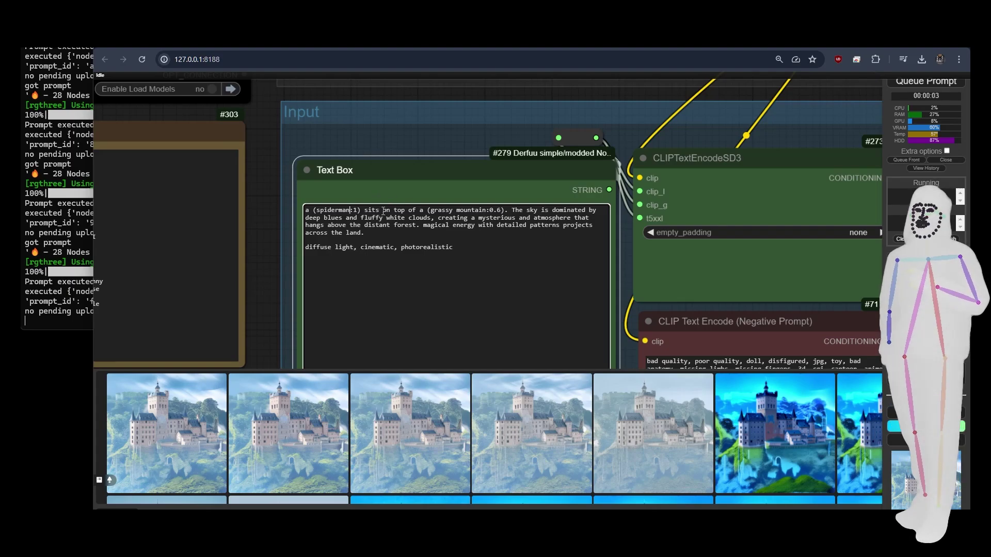
type("stands")
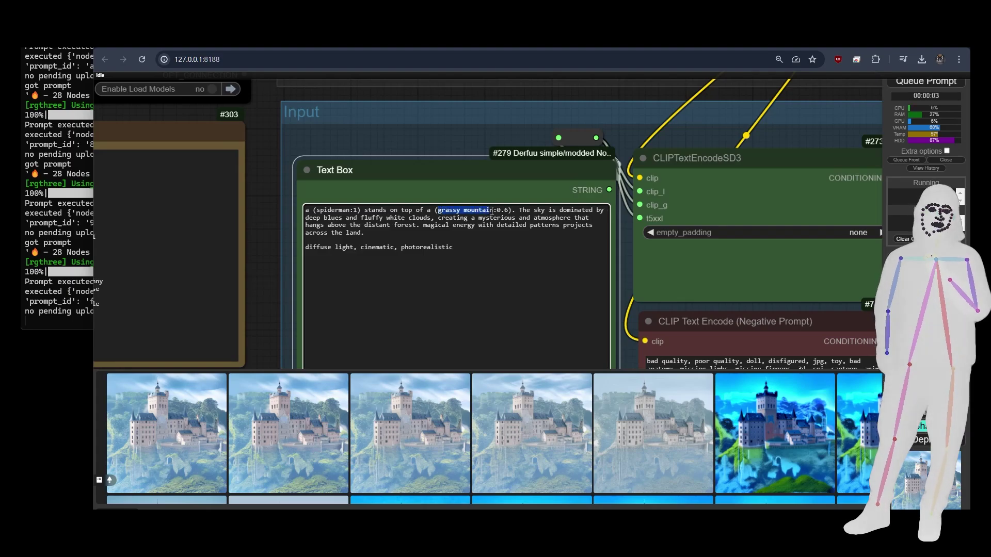
type("train")
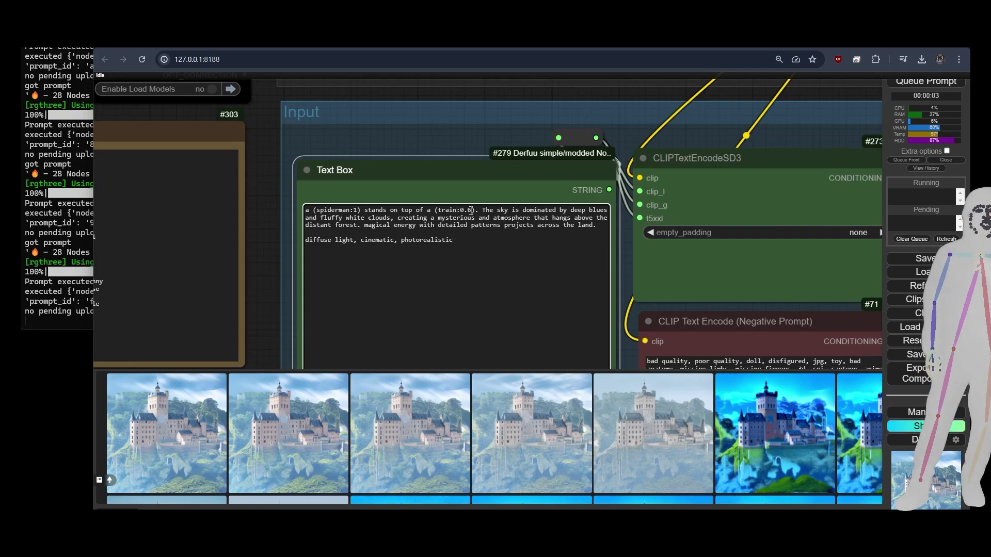
key("BackSpace")
type("3")
left_click(918, 83)
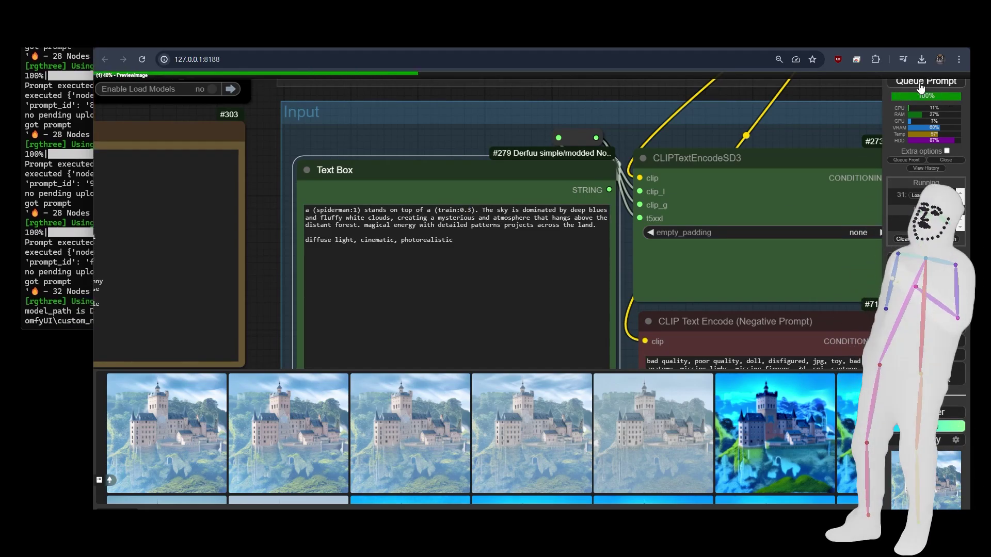
Step: Go fullscreen and bring the Save Image and KSampler nodes into view
scroll(259, 290, "down", 5)
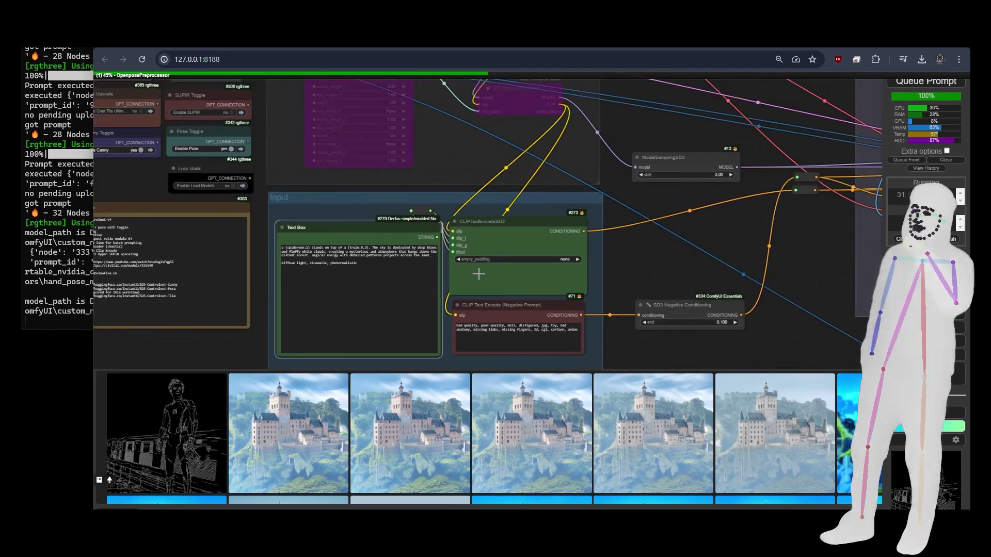
left_click_drag(704, 237, 180, 365)
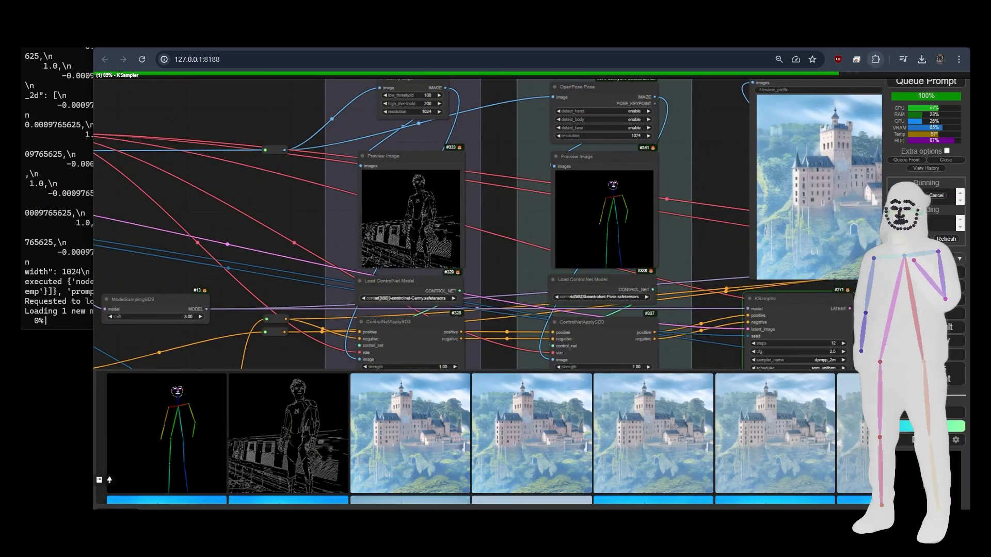
key("F11")
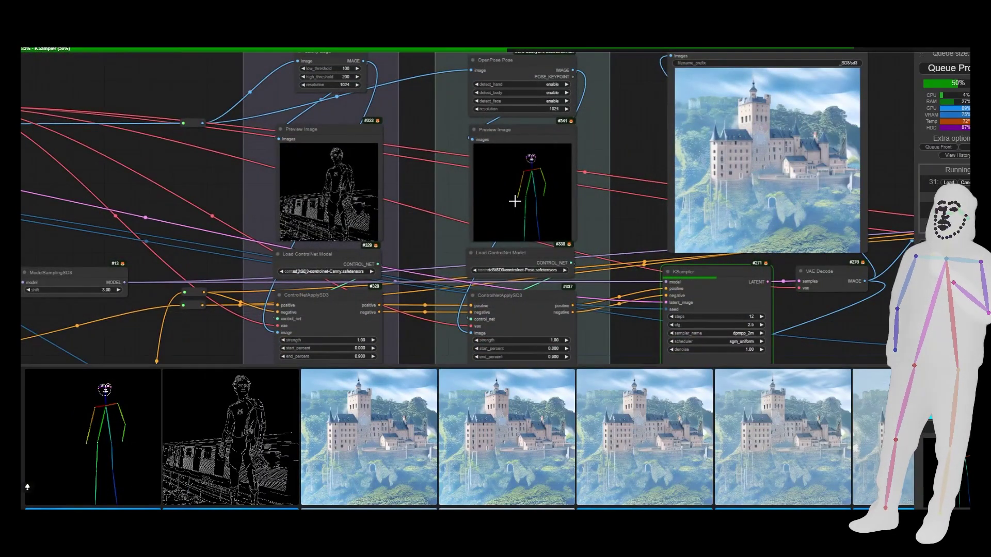
scroll(511, 204, "up", 7)
left_click_drag(208, 183, 290, 205)
scroll(407, 235, "down", 5)
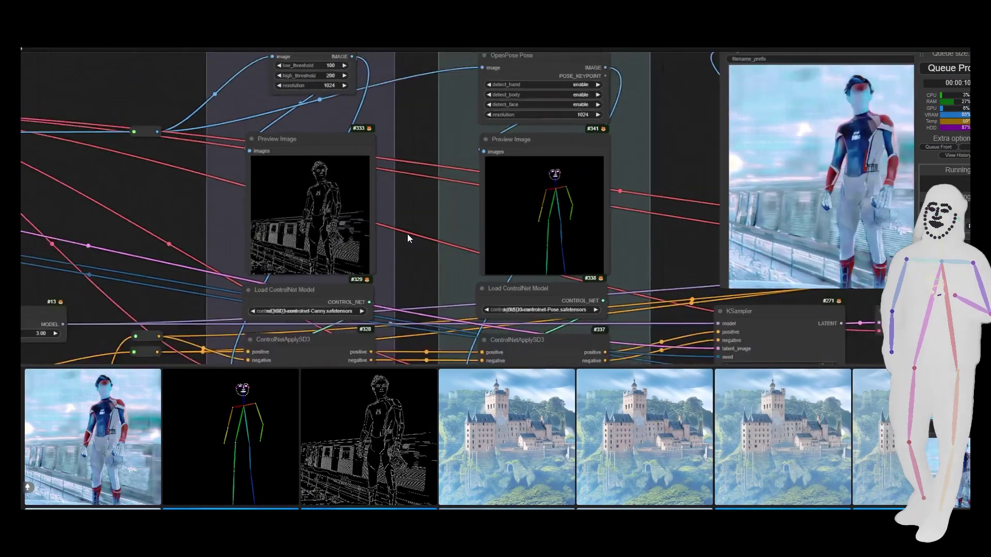
left_click_drag(606, 249, 375, 238)
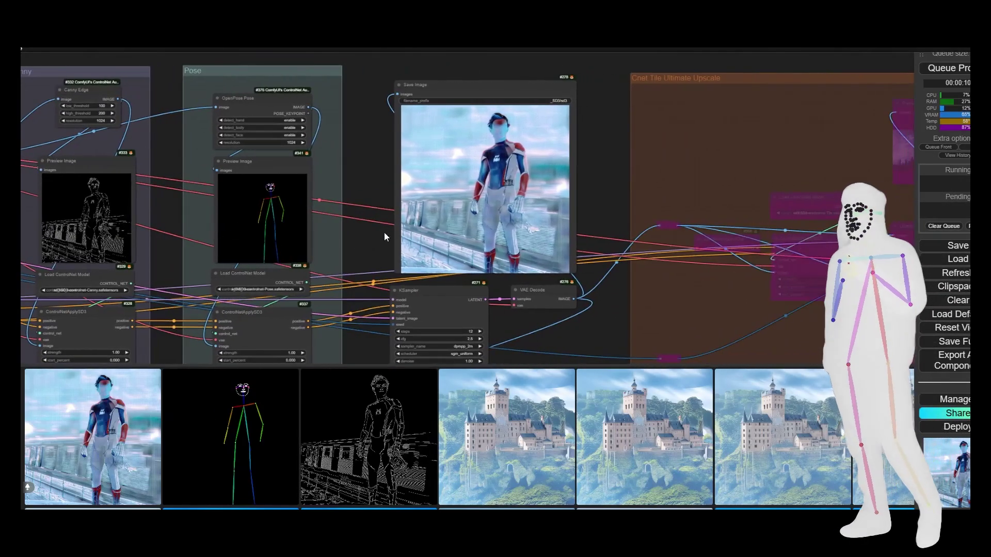
scroll(505, 172, "up", 4)
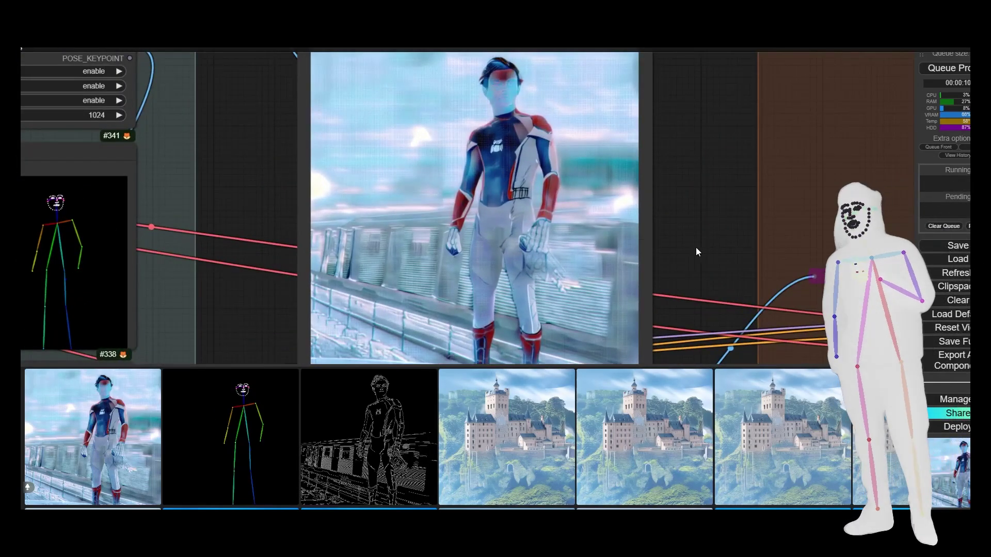
scroll(728, 243, "down", 3)
left_click_drag(729, 244, 616, 121)
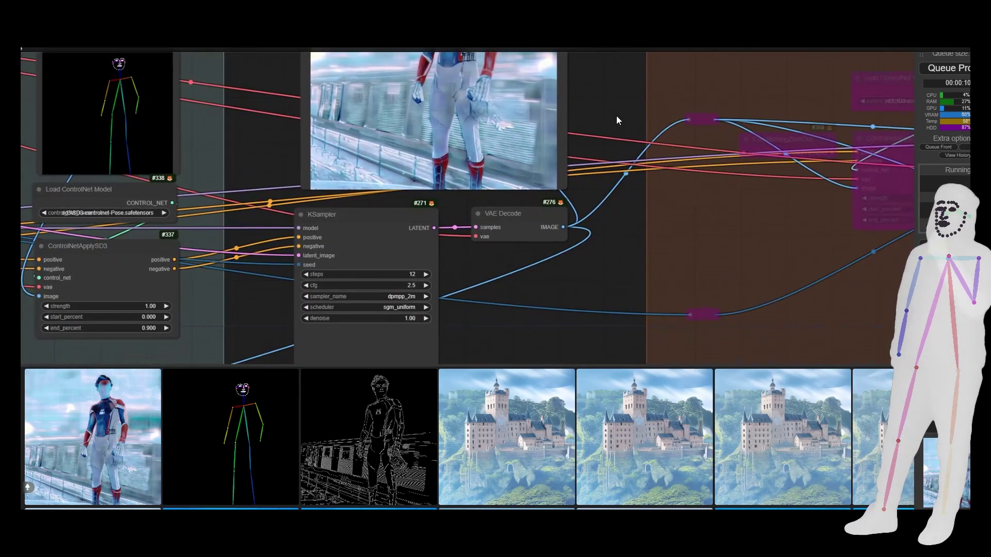
Step: Set the KSampler steps to 24 and queue another run
left_click(416, 274)
key("Escape")
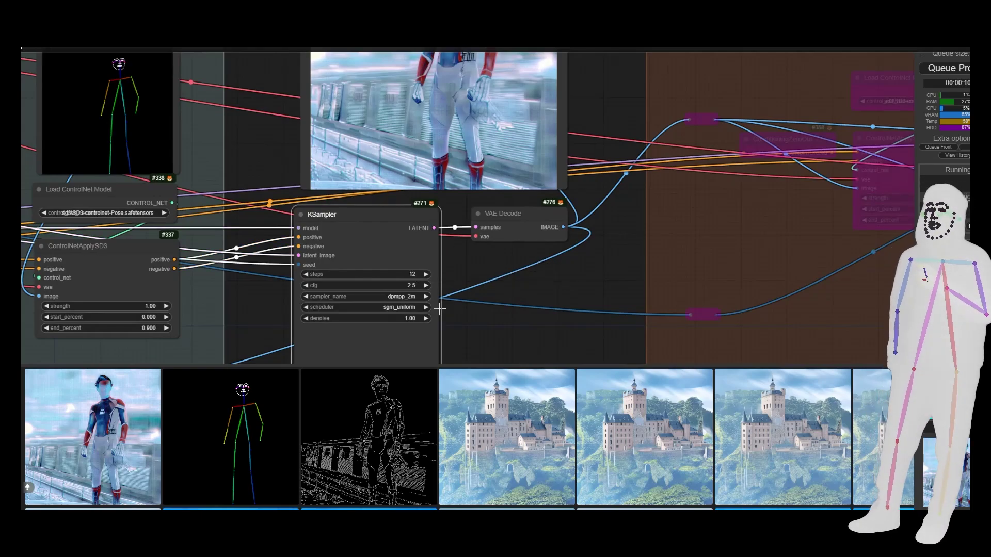
left_click(957, 71)
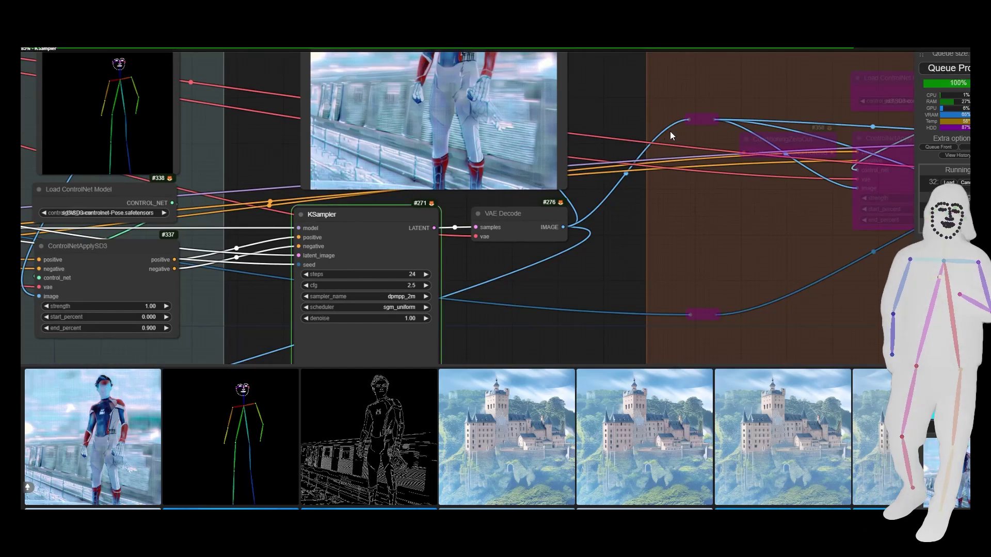
Step: Switch the KSampler to the euler sampler with the normal scheduler and queue a run
left_click_drag(609, 128, 611, 215)
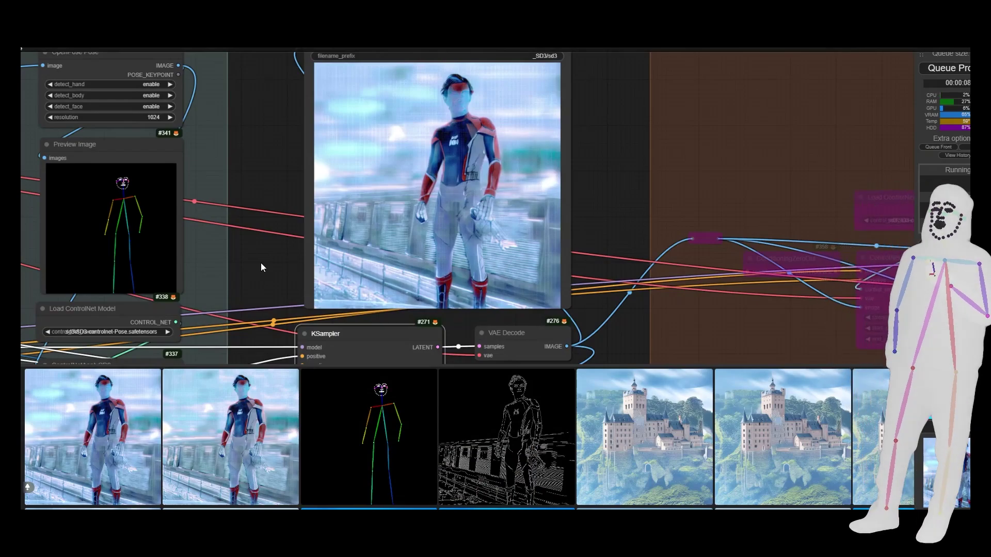
left_click_drag(263, 262, 500, 255)
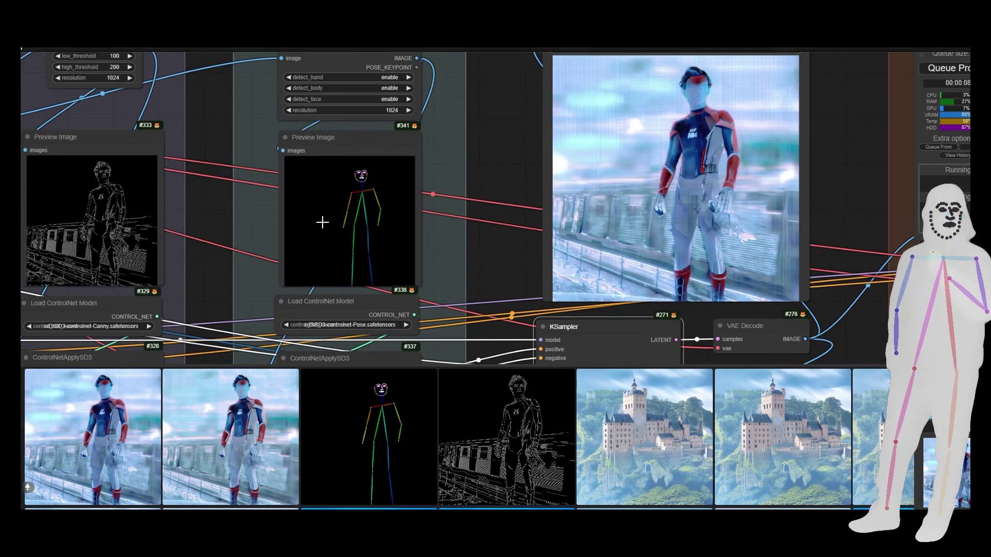
scroll(538, 209, "down", 3)
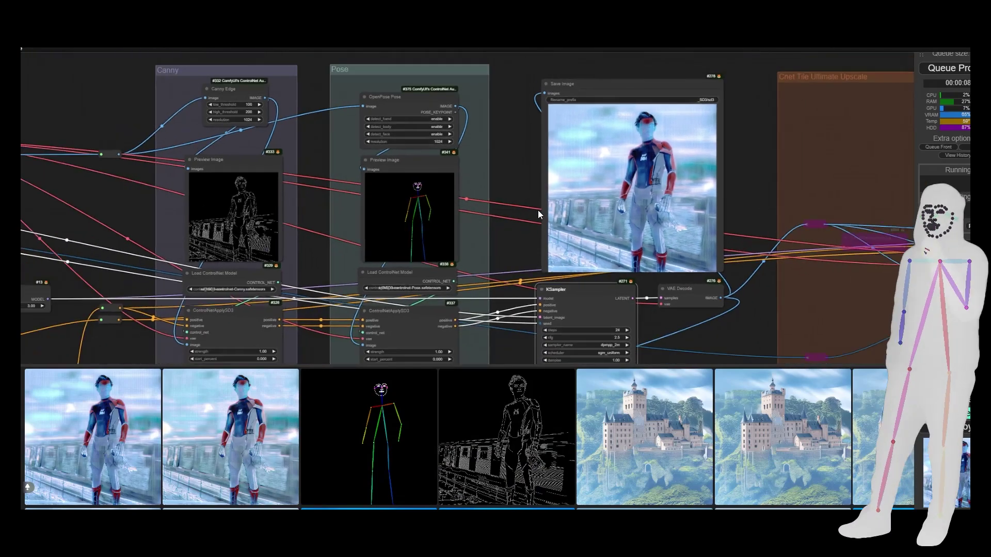
left_click_drag(530, 227, 405, 177)
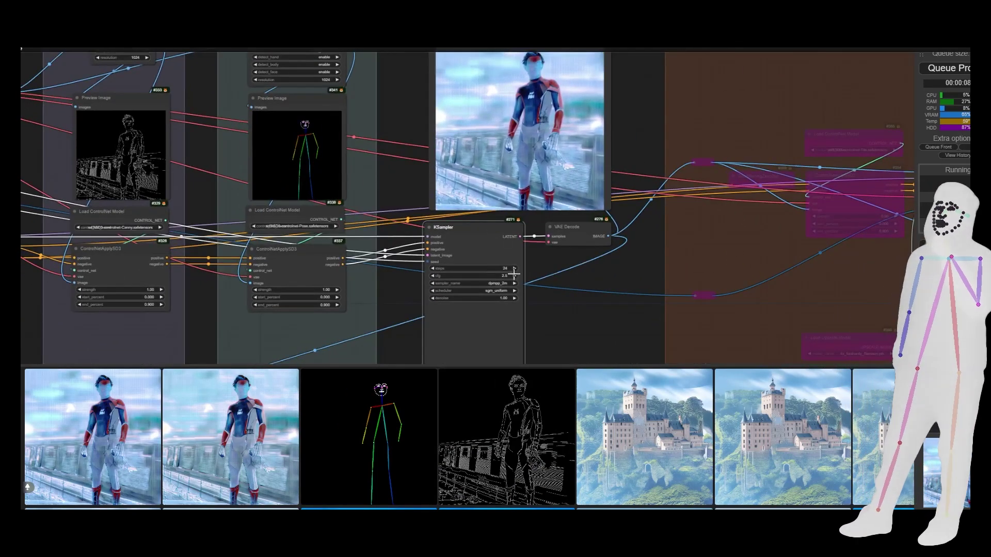
scroll(532, 292, "up", 3)
left_click(490, 280)
left_click(499, 277)
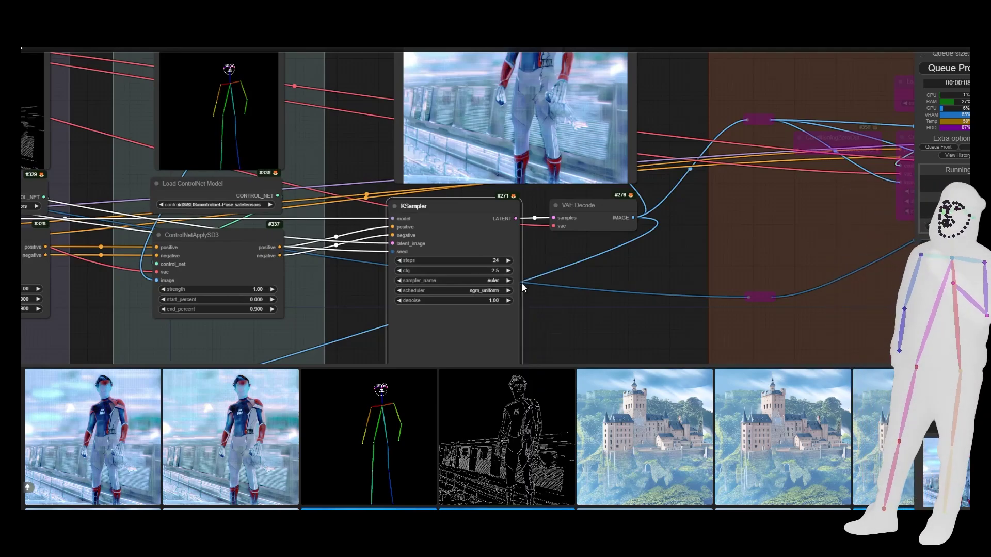
left_click(491, 290)
left_click(500, 292)
left_click(942, 69)
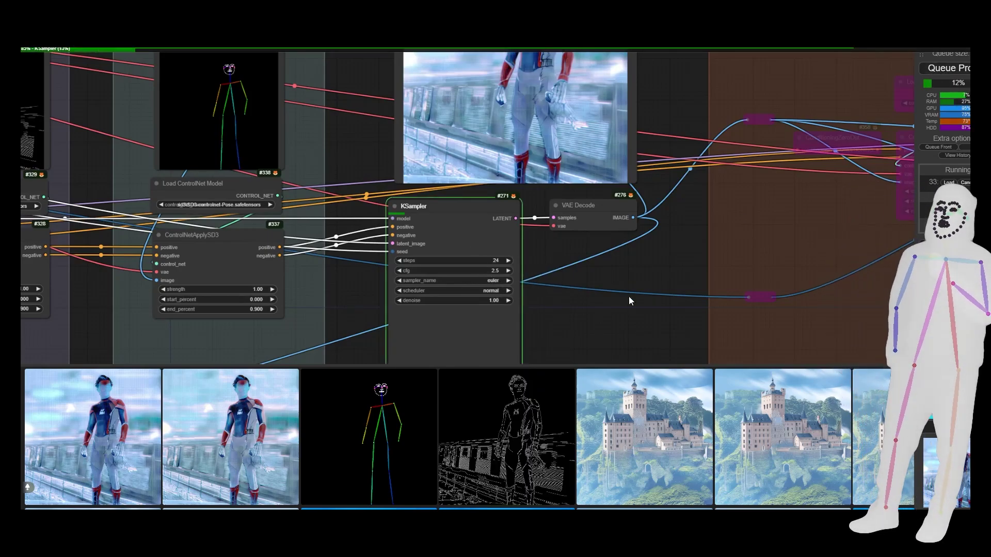
Step: Set the KSampler cfg to 7 and queue another generation
scroll(625, 314, "down", 3)
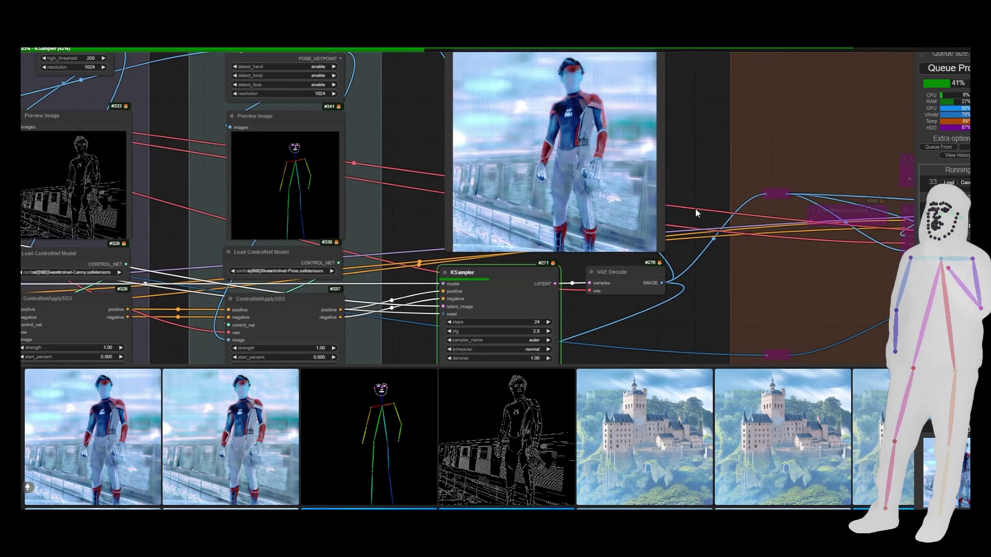
left_click(528, 332)
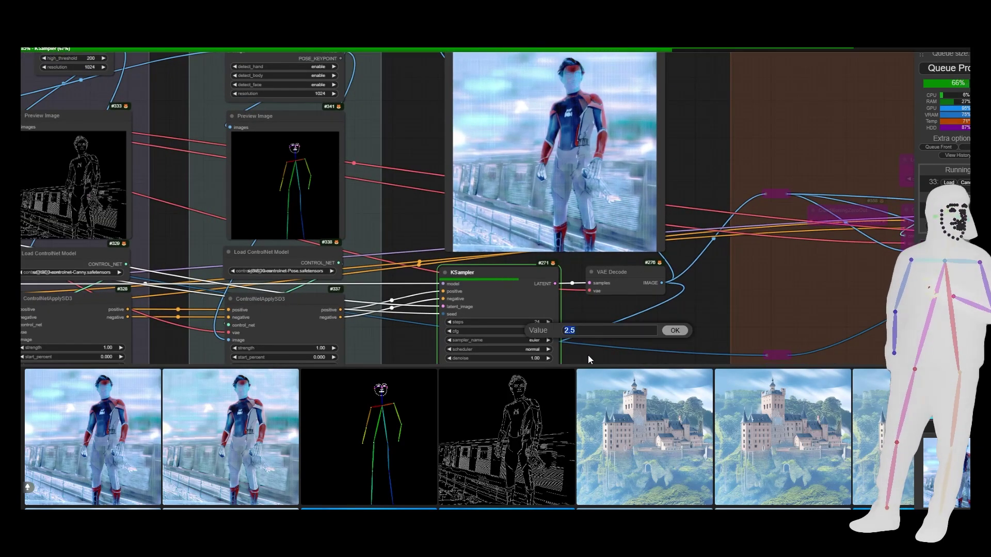
type("7")
key("Return")
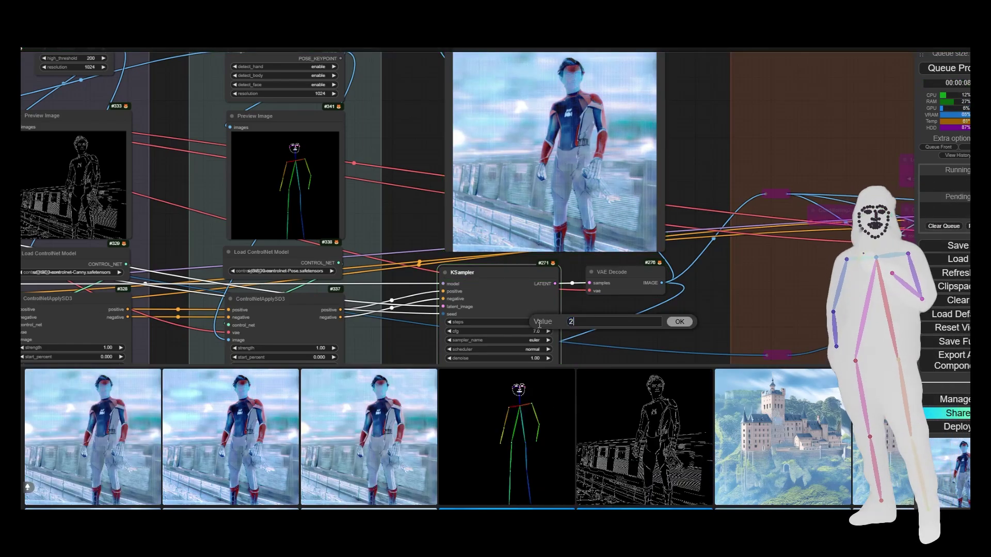
left_click(963, 70)
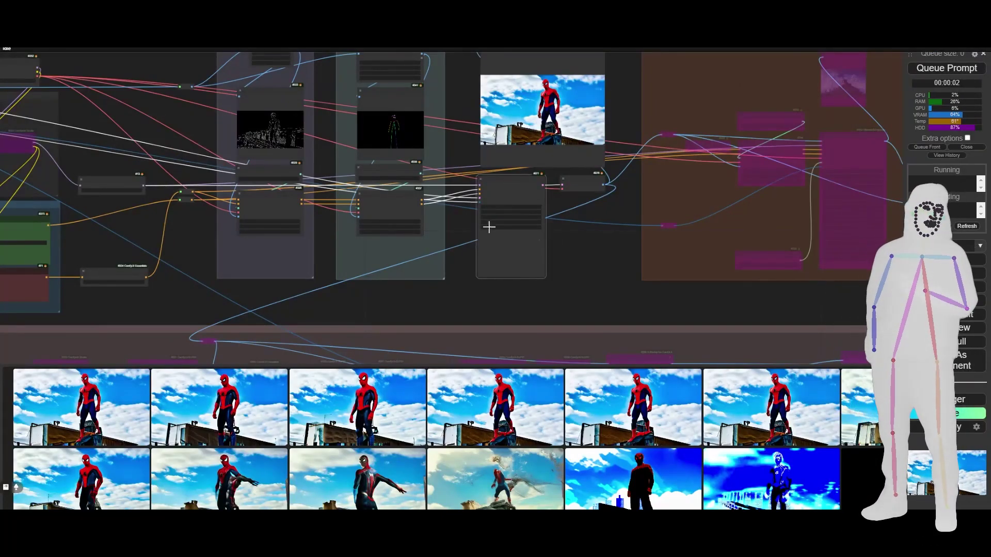
scroll(595, 262, "down", 5)
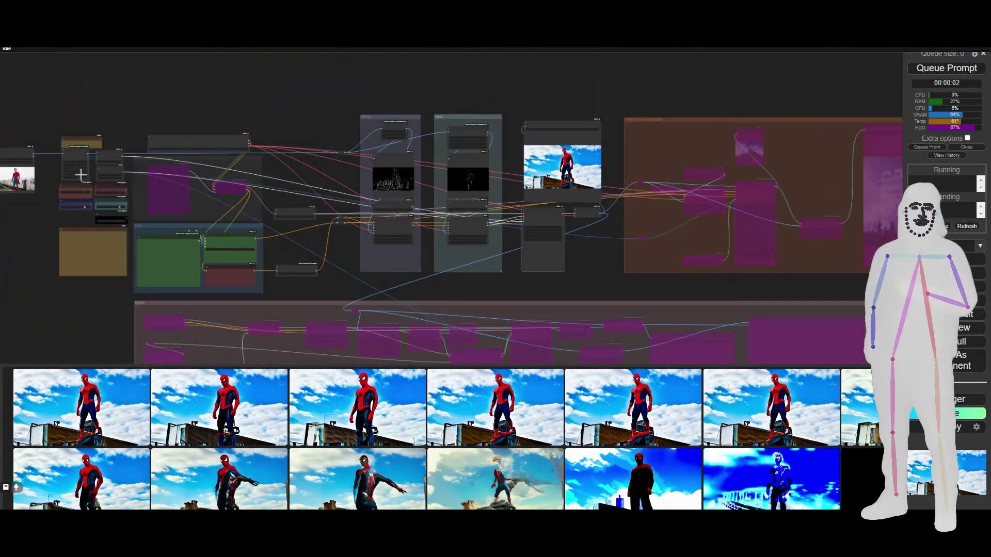
scroll(385, 276, "up", 5)
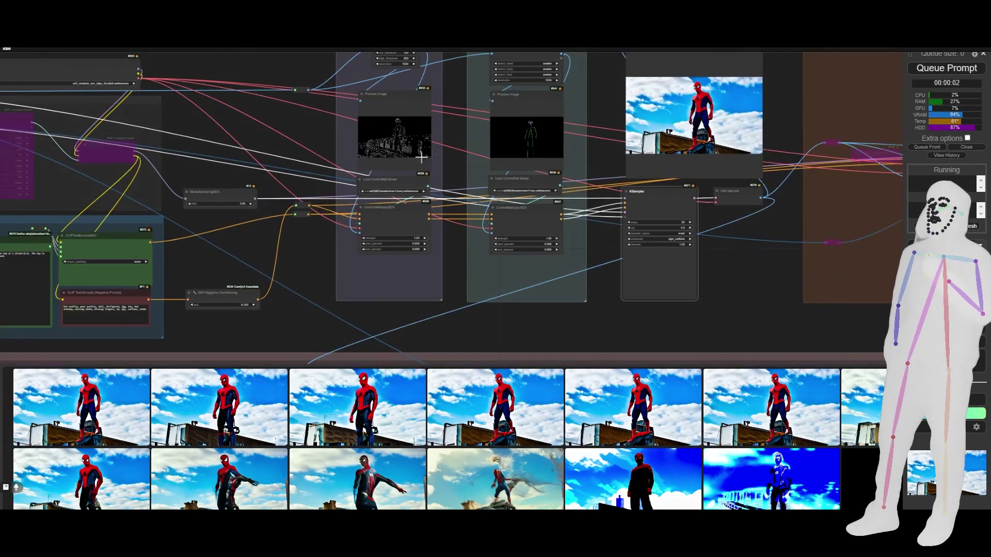
scroll(452, 235, "up", 5)
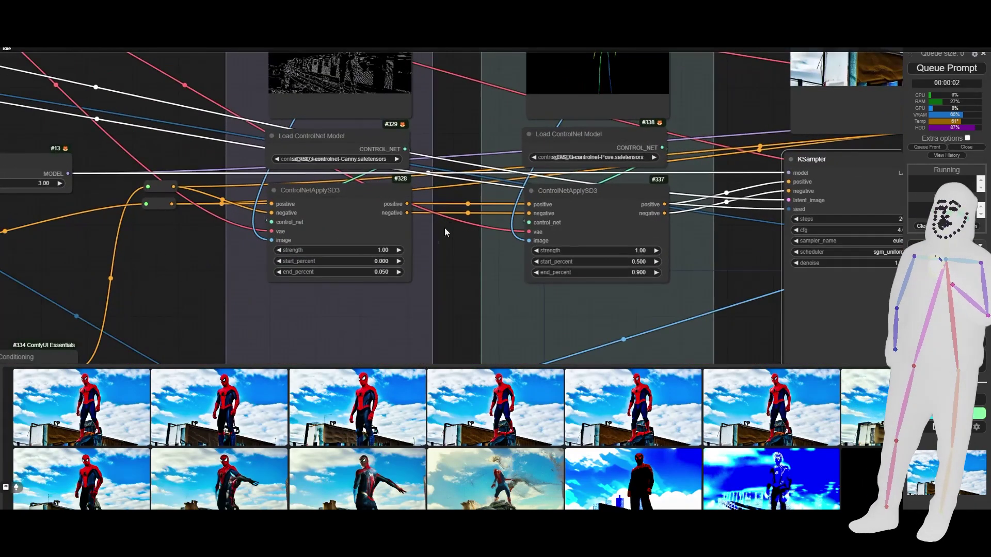
scroll(454, 286, "up", 3)
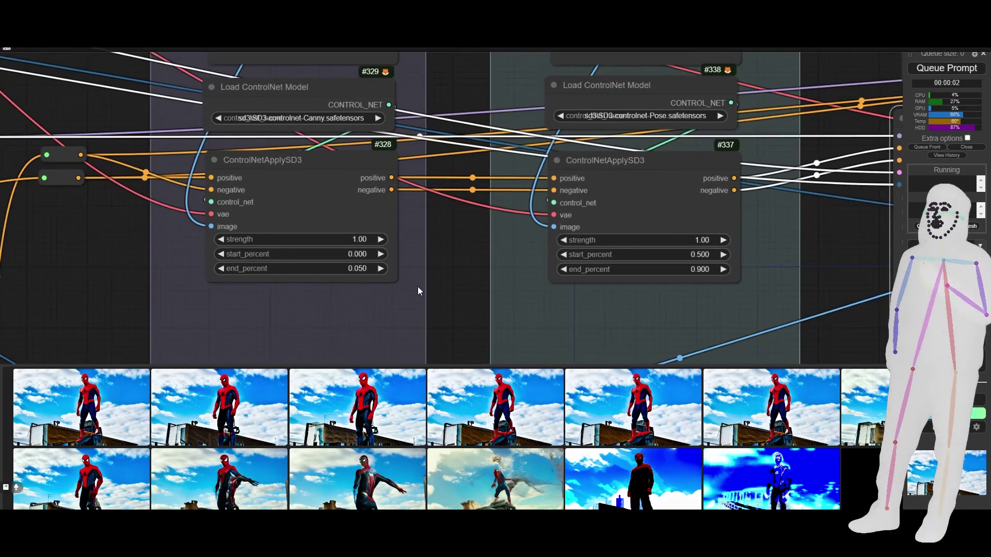
Step: Set the Canny ControlNet end_percent to 0.5 and queue a run
left_click(356, 268)
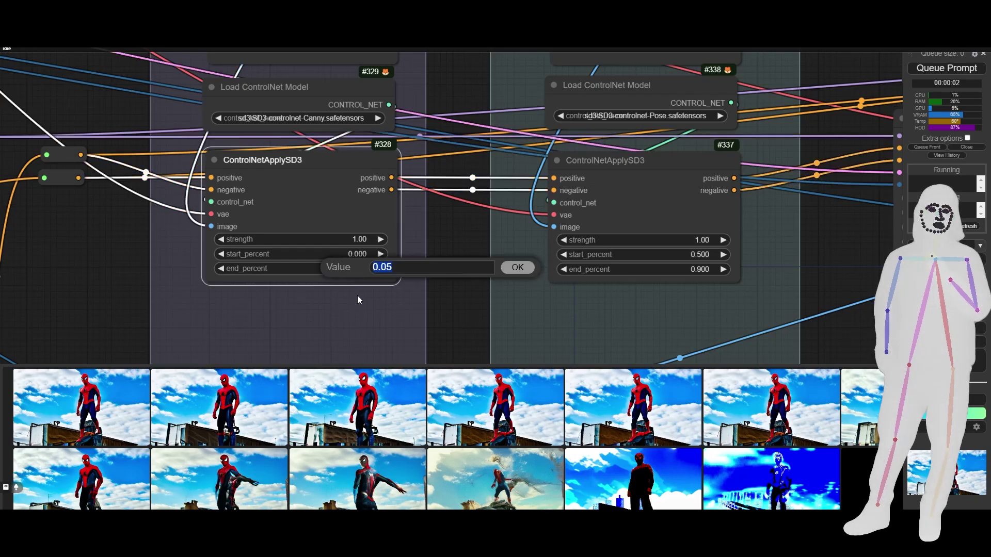
type("0.5")
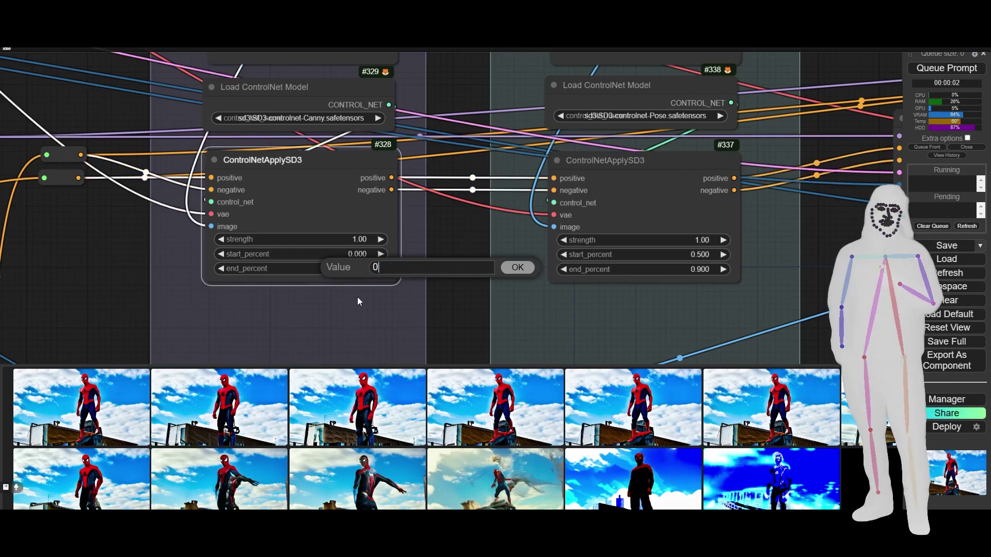
key("Return")
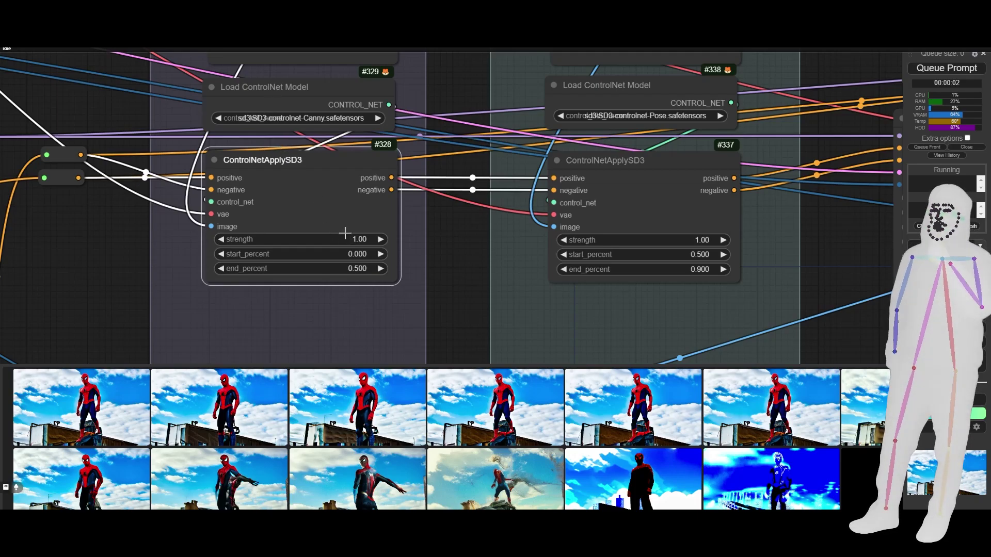
scroll(369, 261, "down", 6)
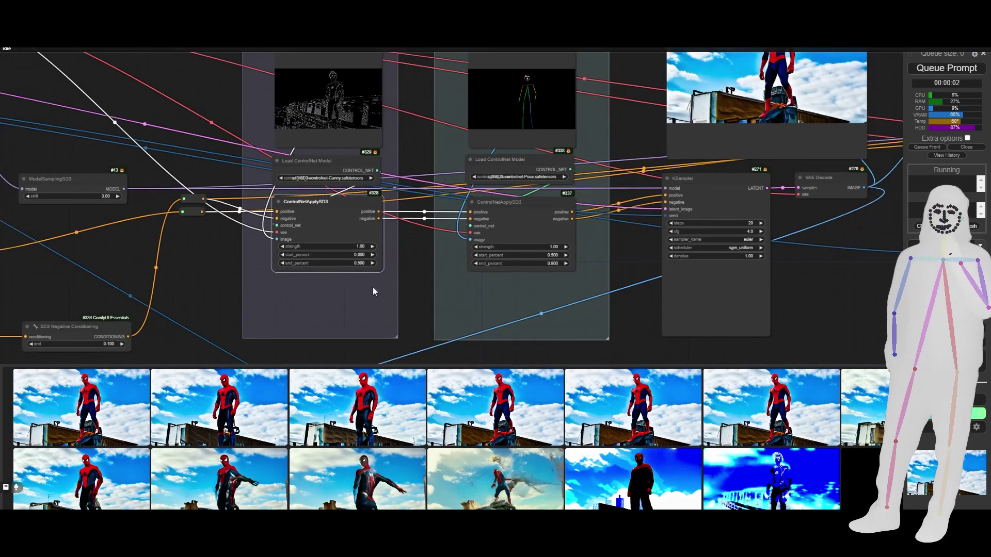
left_click(948, 76)
Step: Set the Pose ControlNet start_percent to 0 and end_percent to 0.5
left_click_drag(809, 269, 619, 227)
scroll(619, 227, "up", 8)
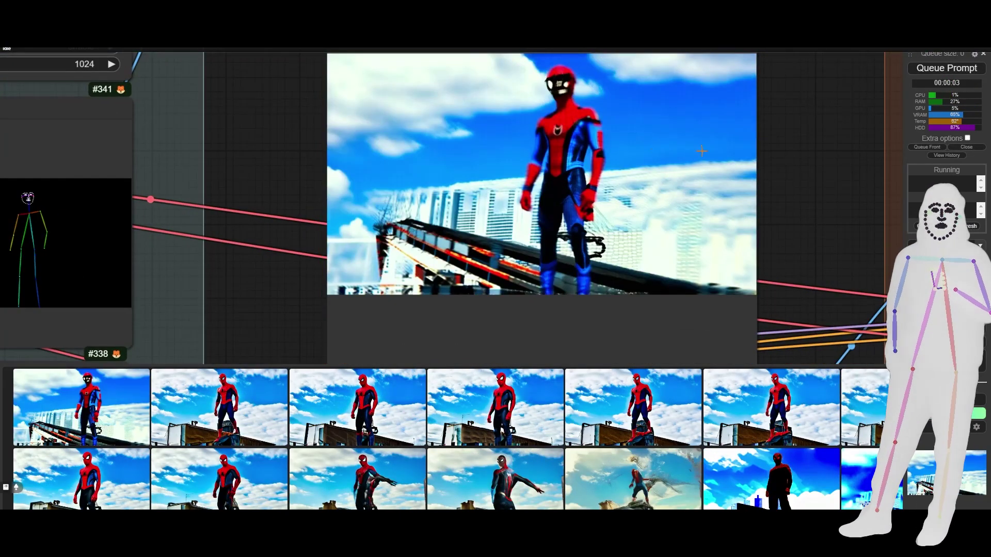
scroll(781, 174, "down", 6)
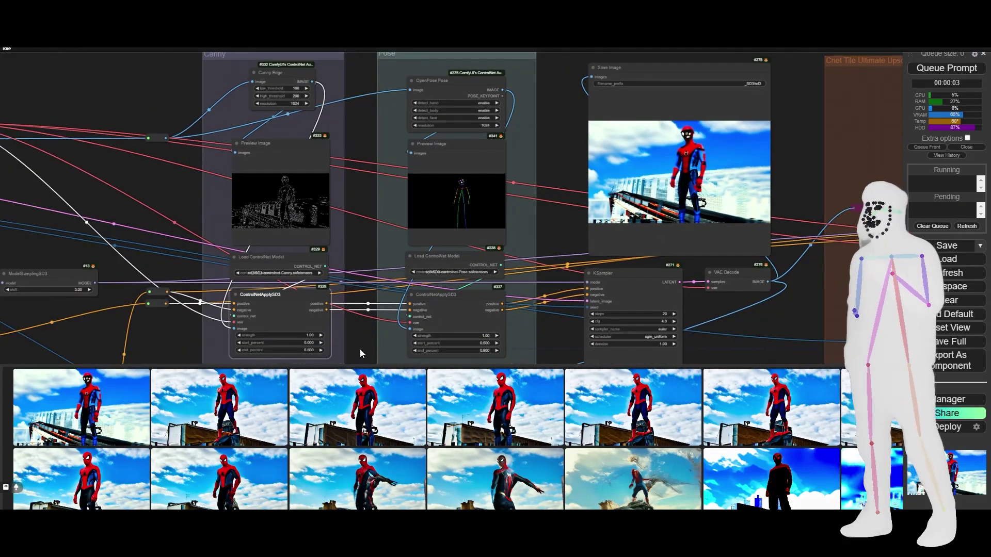
left_click_drag(360, 349, 413, 297)
scroll(414, 301, "up", 5)
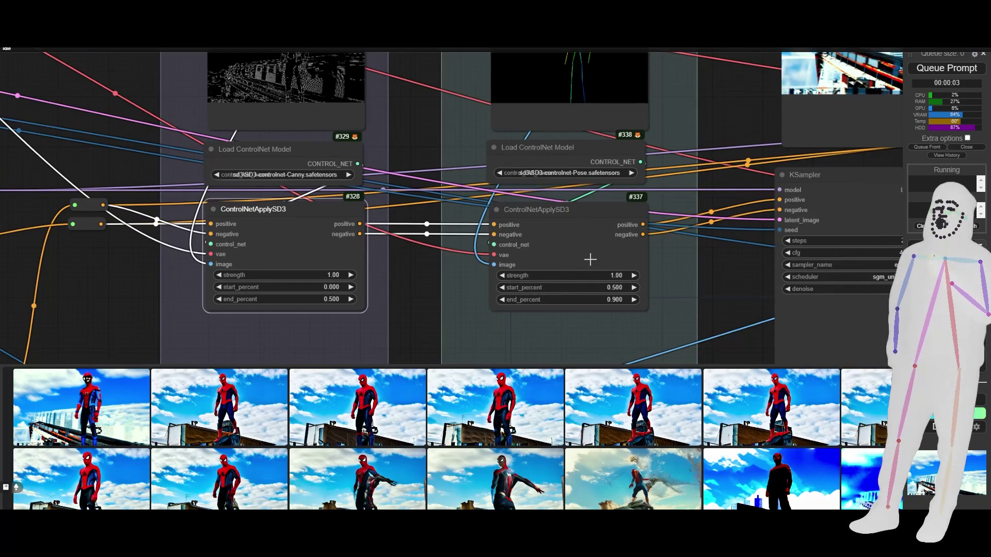
left_click(615, 288)
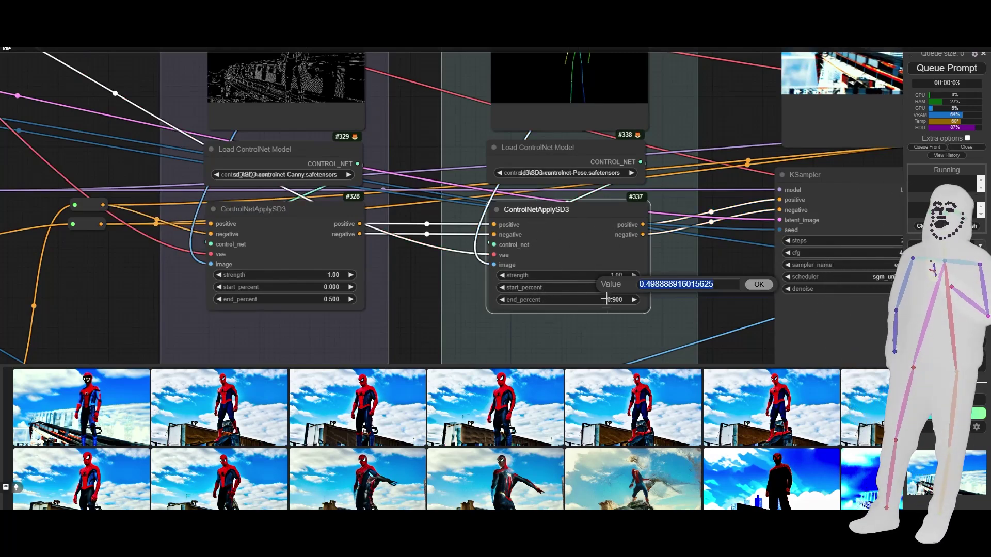
type("0")
key("Return")
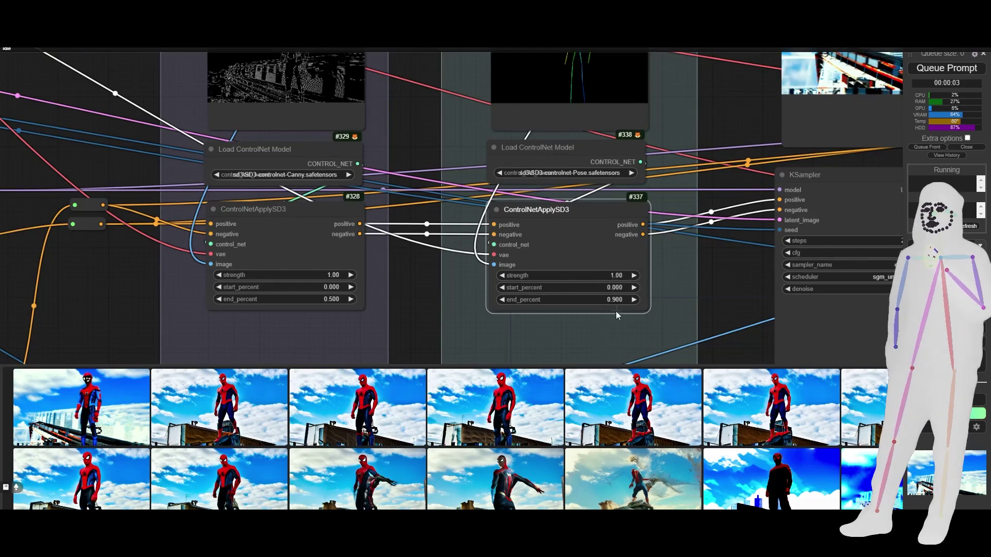
left_click(614, 300)
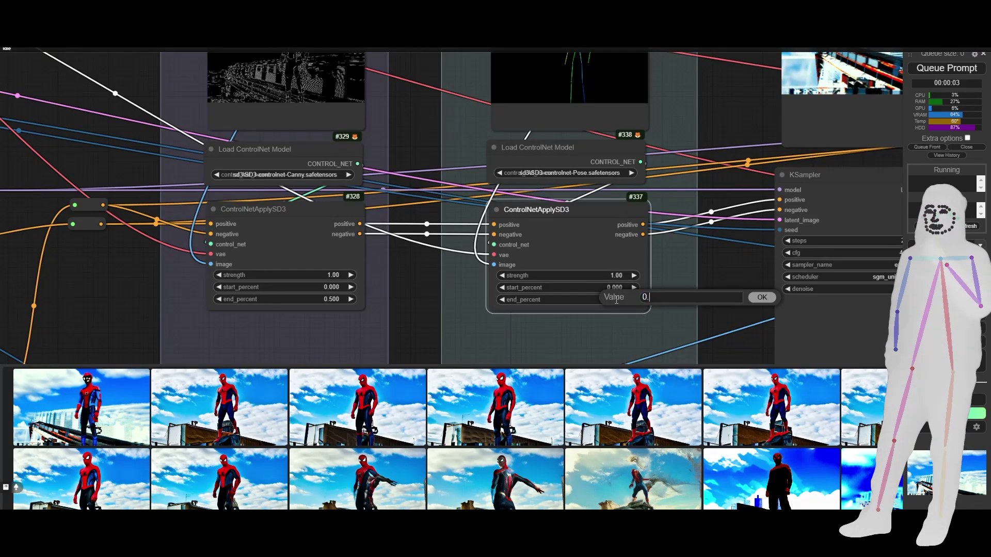
type("0.5")
key("Return")
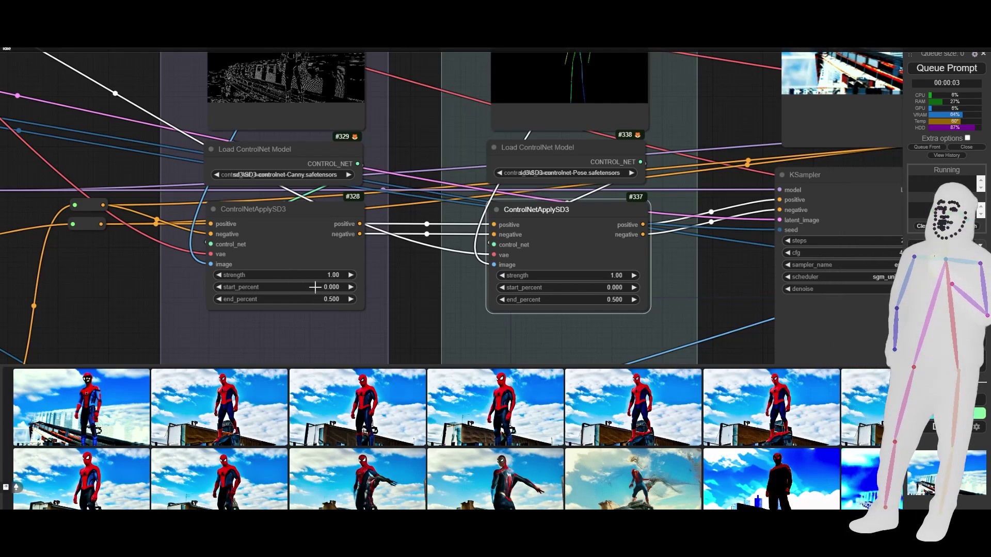
Step: Lower the Canny ControlNet end_percent to 0.1 and queue again
left_click(321, 299)
type("0")
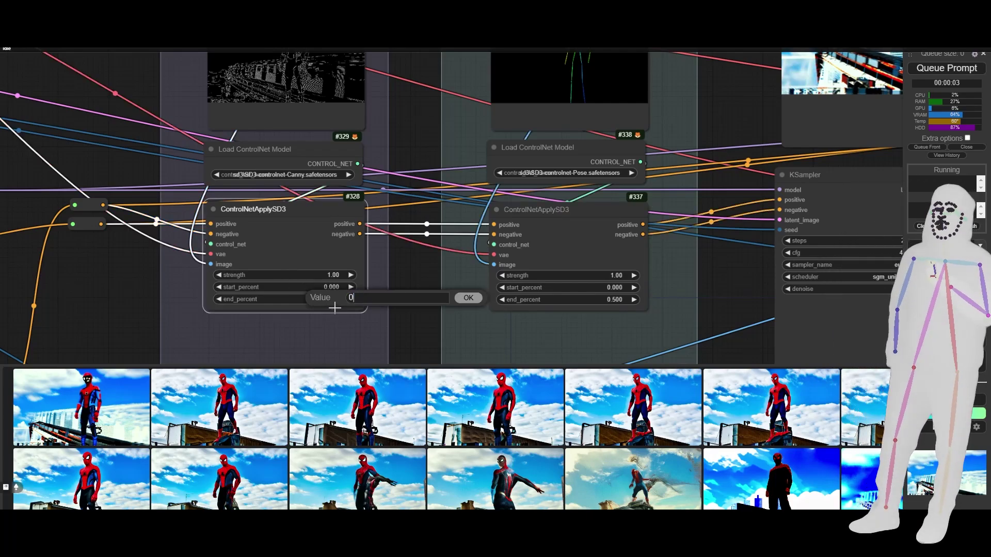
type(".5")
key("Return")
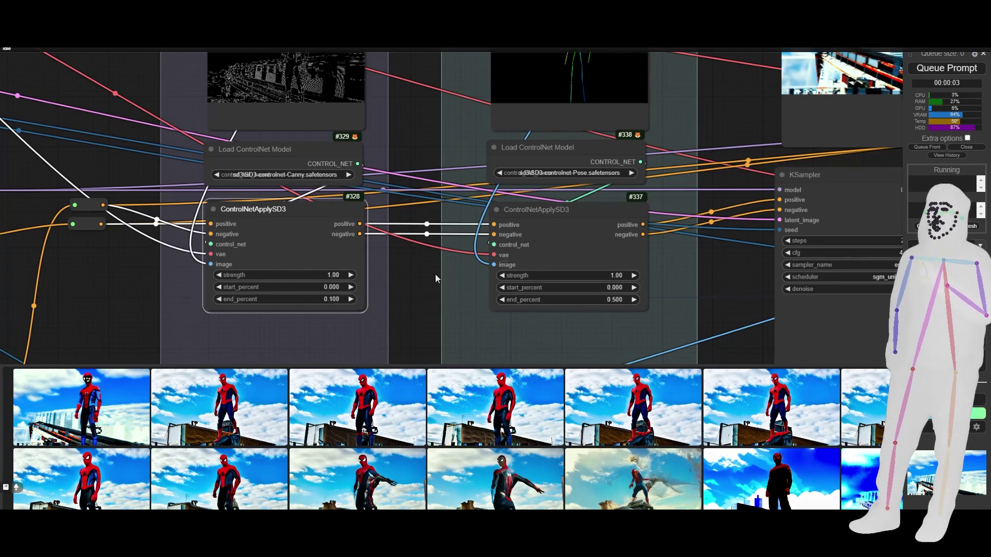
left_click(946, 68)
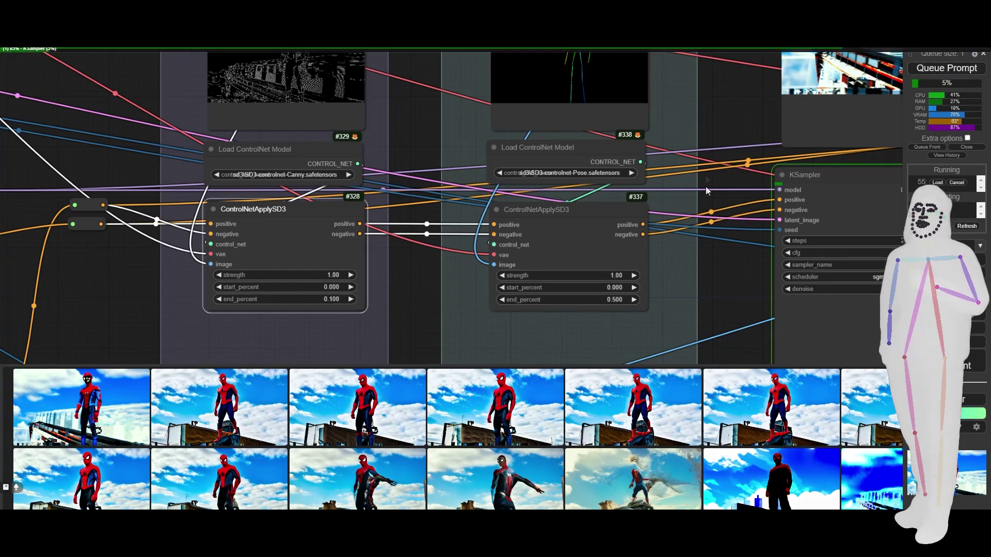
left_click_drag(745, 94, 714, 100)
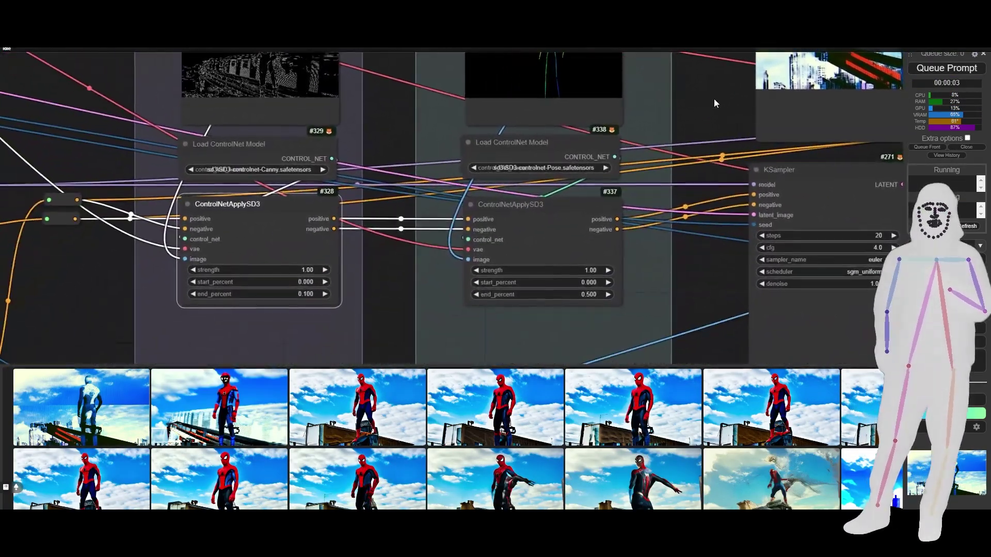
Step: Set the Pose ControlNet start_percent to 0.1 and generate an image
left_click(574, 283)
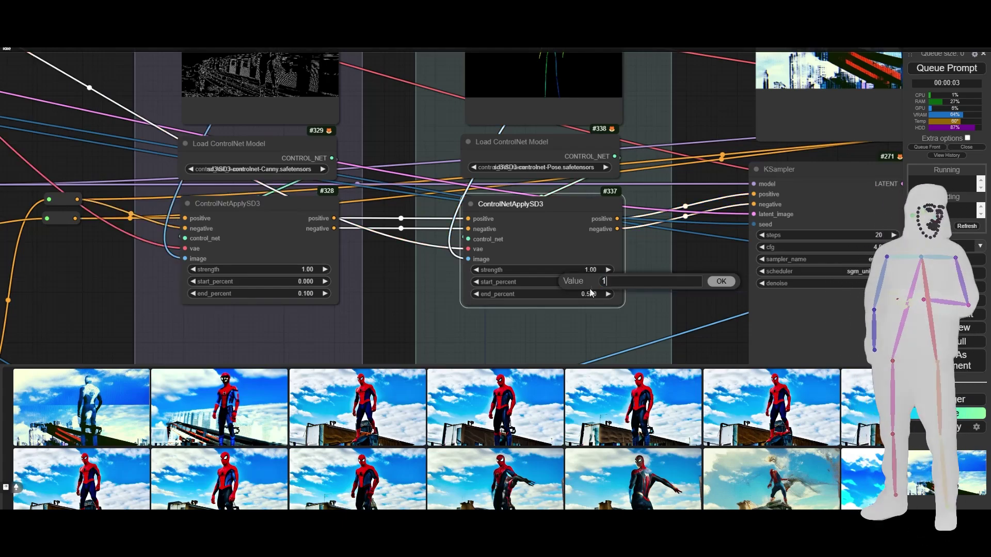
type("0.")
left_click(719, 282)
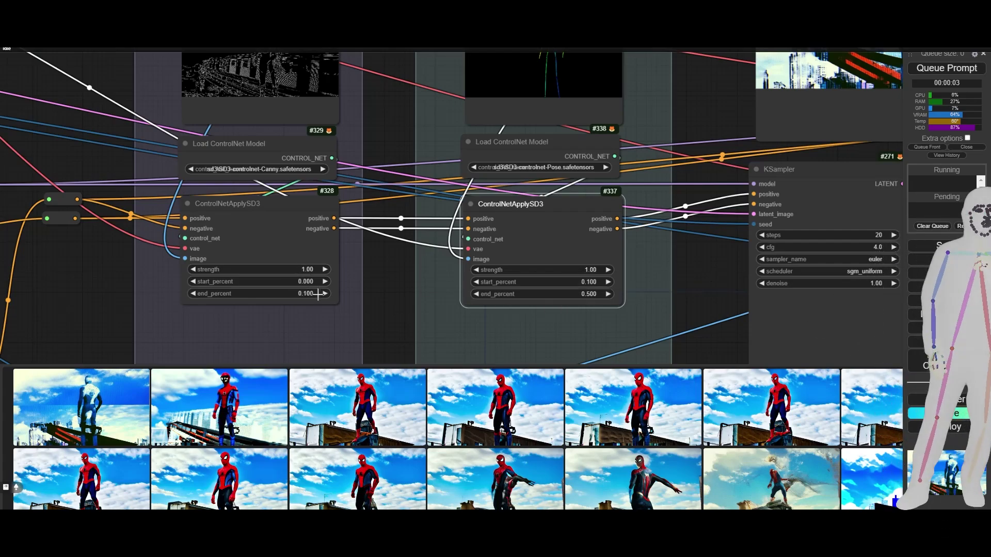
left_click(941, 68)
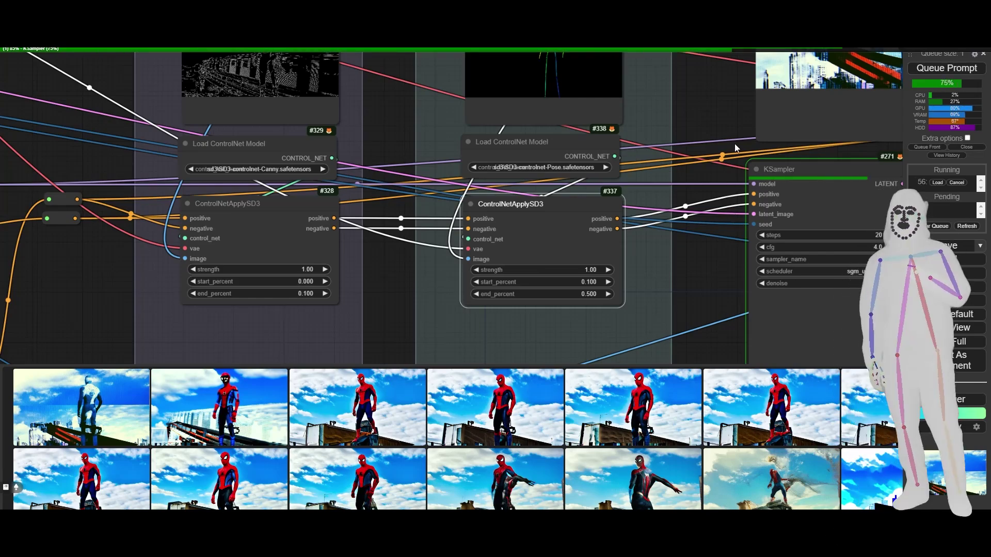
mouse_move(724, 128)
left_mouse_down()
mouse_move(578, 305)
mouse_move(723, 128)
mouse_move(583, 265)
mouse_move(705, 121)
left_mouse_up()
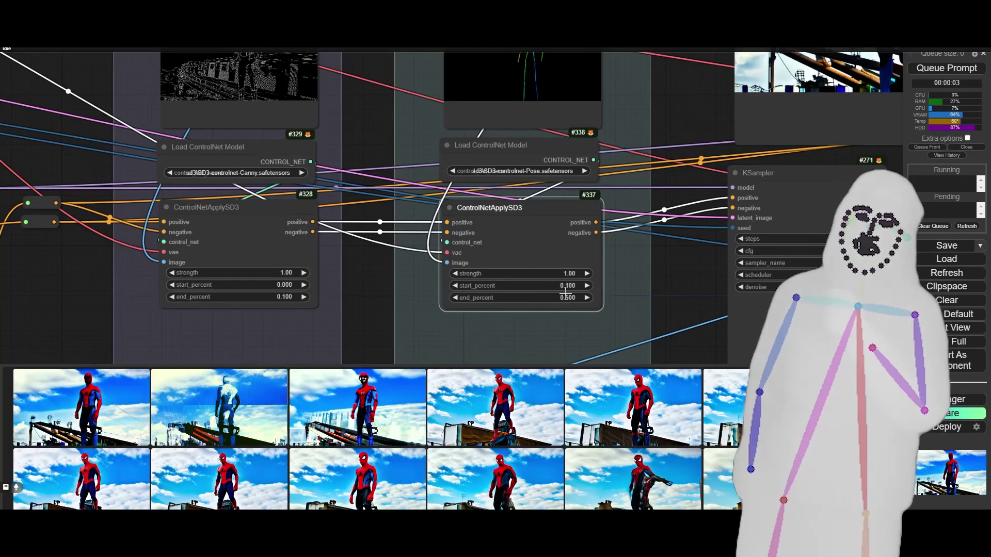
Step: Narrow the Pose ControlNet end_percent to 0.2 and generate again
left_click(566, 293)
key("BackSpace")
type("2")
key("Return")
left_click(946, 68)
left_click_drag(705, 185, 521, 330)
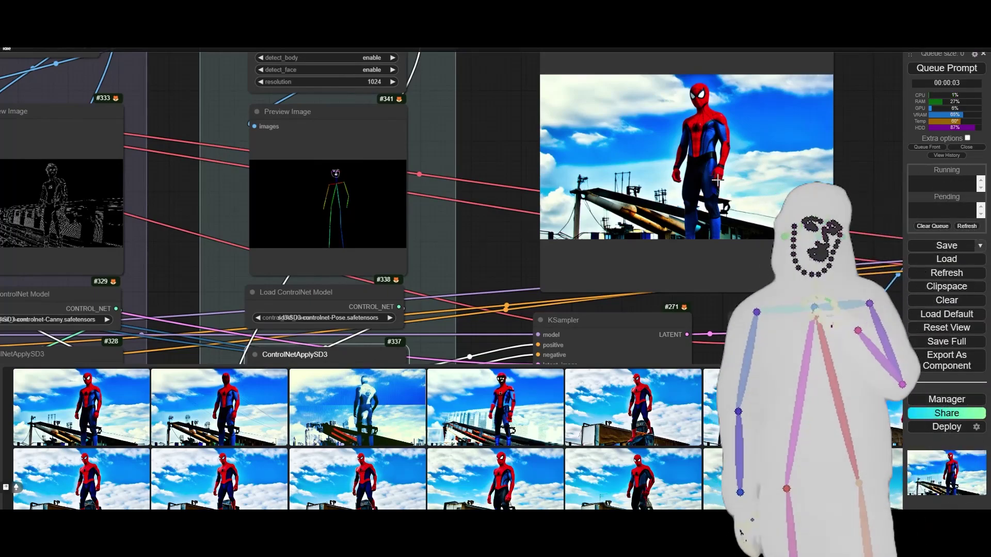
scroll(701, 175, "up", 10)
scroll(701, 176, "down", 5)
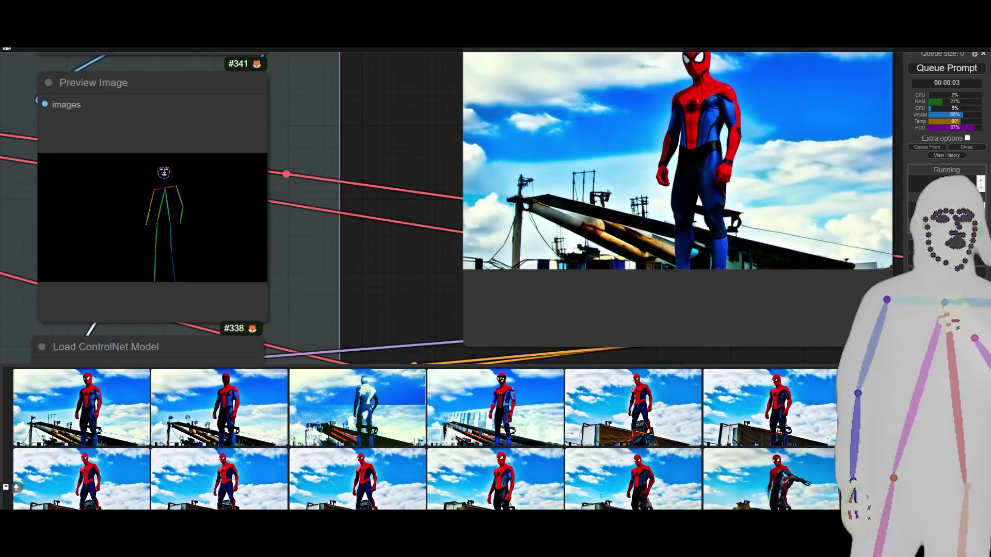
scroll(429, 262, "up", 5)
Step: Set both Pose and Canny ControlNet strengths to 0.5 and queue a run
left_click_drag(673, 172, 764, 102)
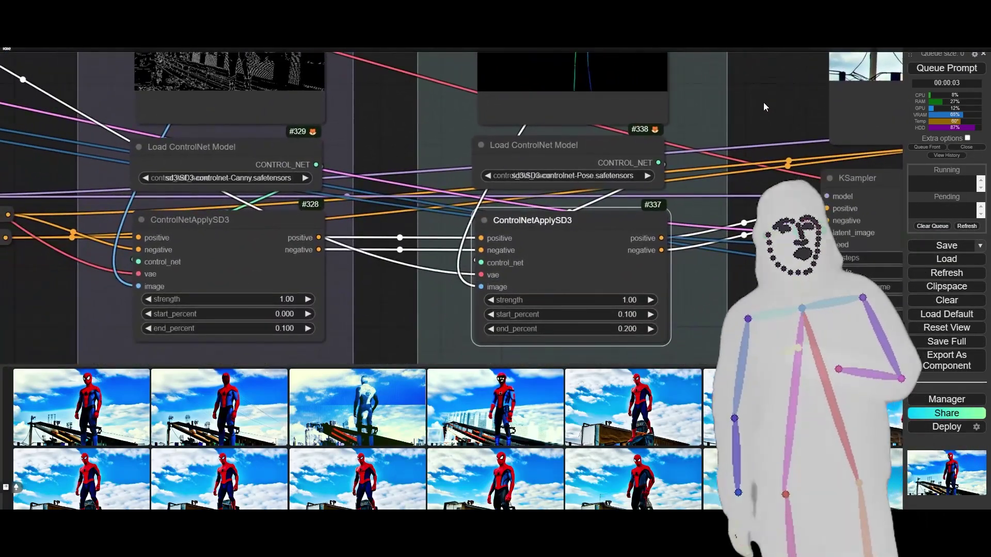
left_click_drag(643, 294, 642, 226)
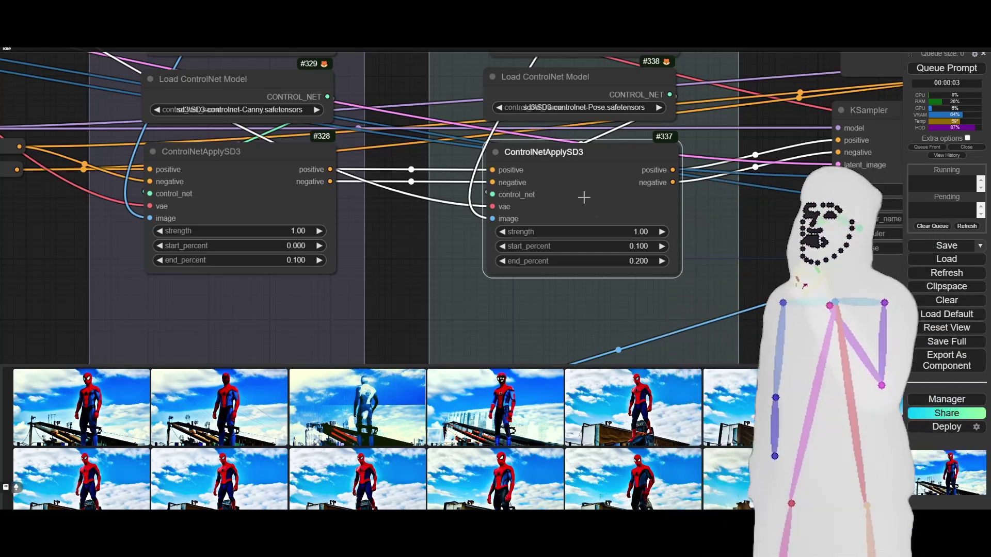
left_click(625, 231)
type("0.5")
key("Return")
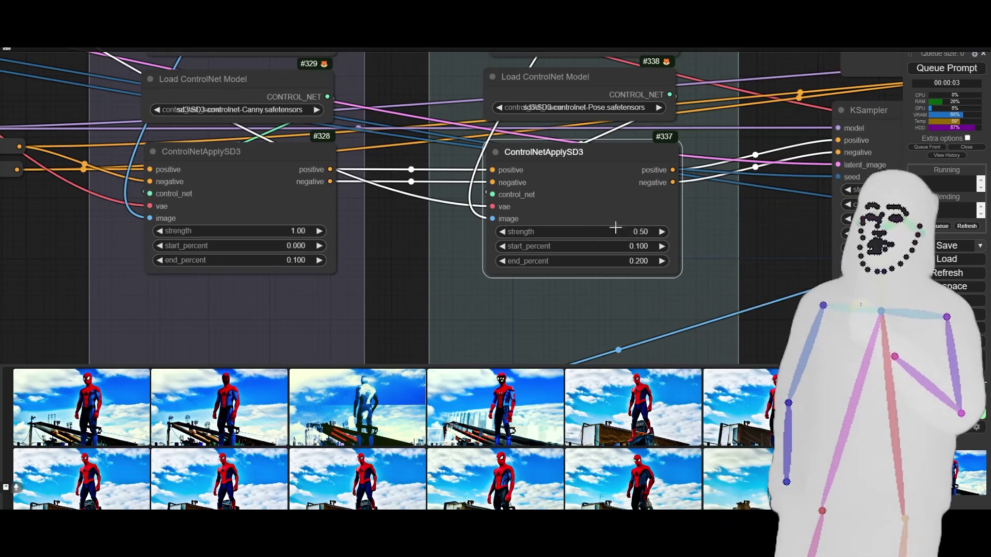
left_click(295, 230)
type("0.5")
key("Return")
left_click(936, 70)
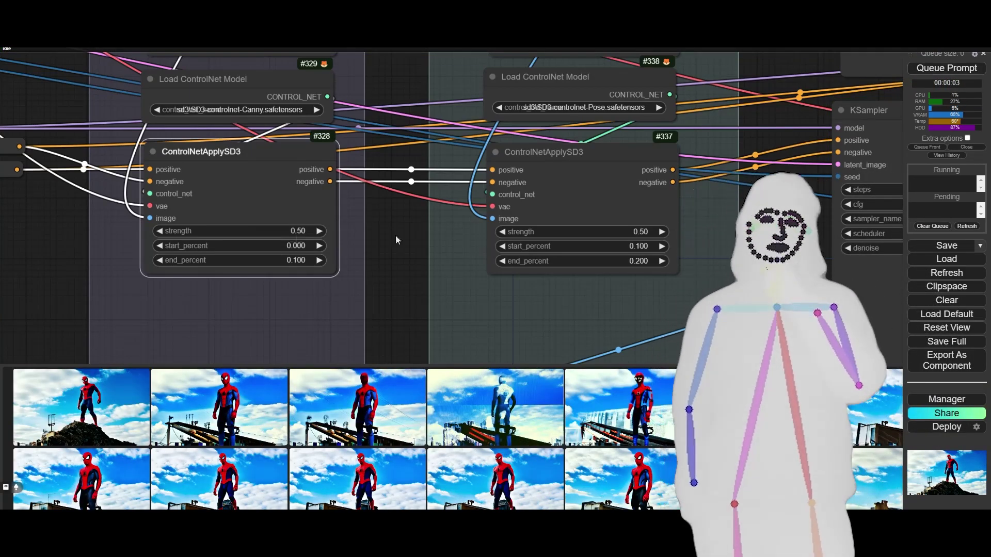
Step: Zoom into the Save Image output to inspect Spider-Man on the rubble mound
scroll(46, 305, "down", 6)
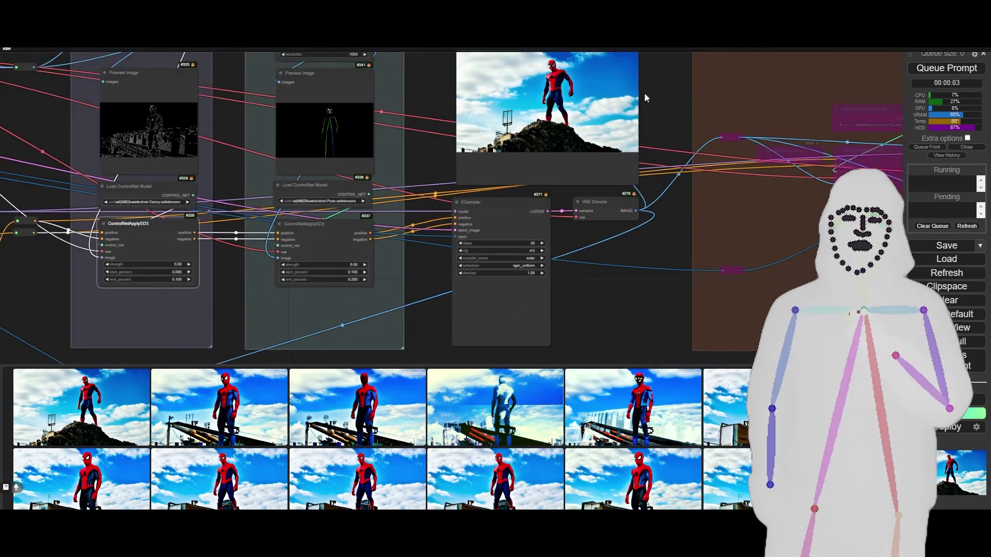
left_click_drag(660, 99, 655, 178)
scroll(572, 178, "up", 10)
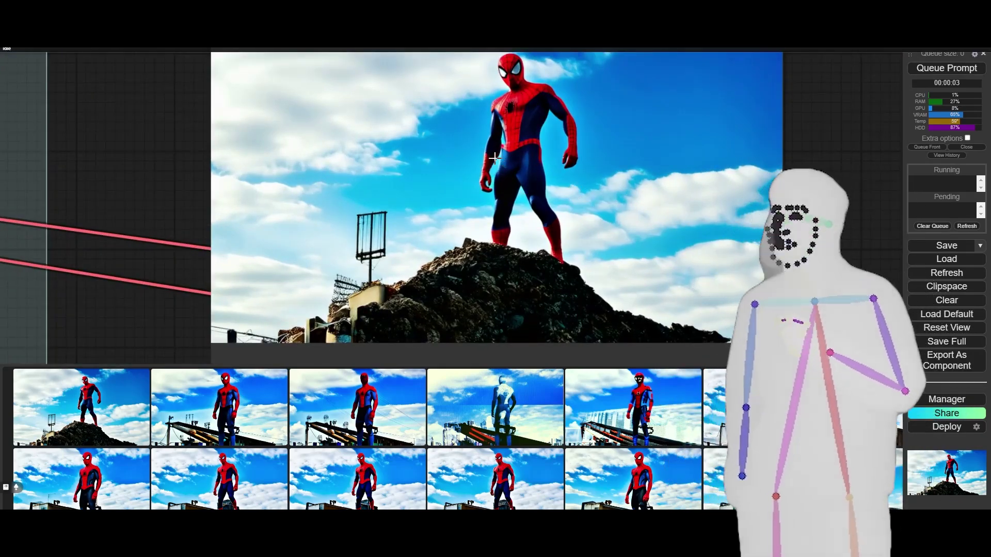
scroll(511, 178, "down", 6)
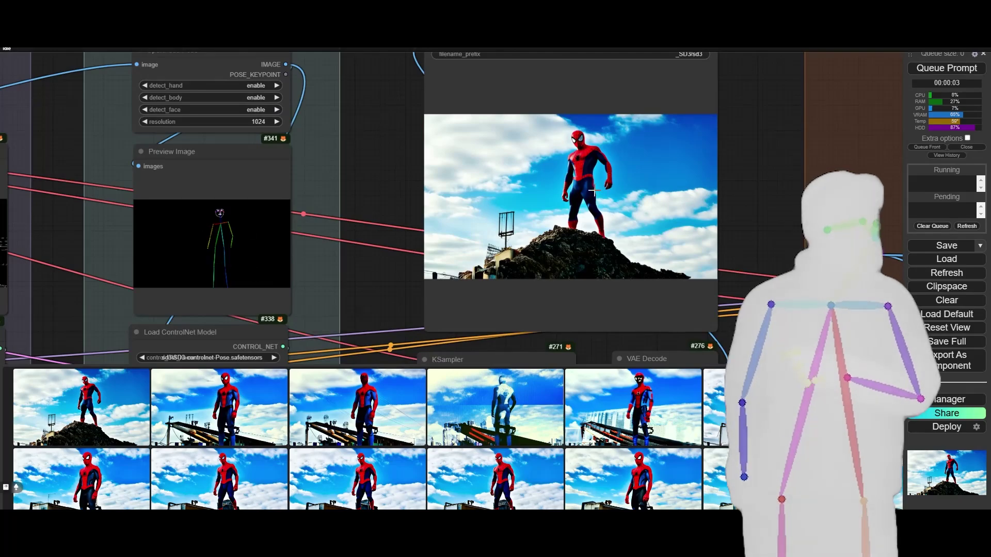
scroll(610, 129, "up", 4)
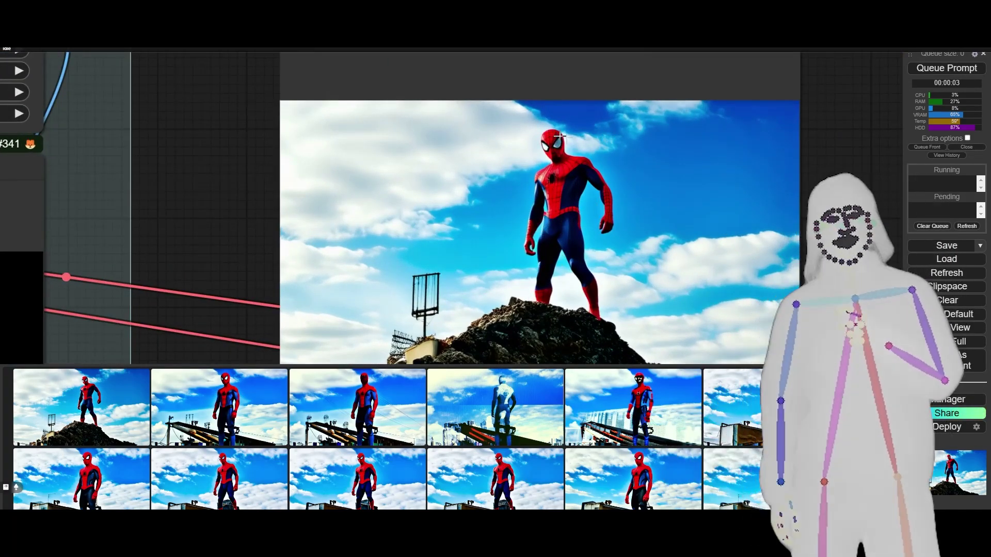
scroll(579, 233, "down", 6)
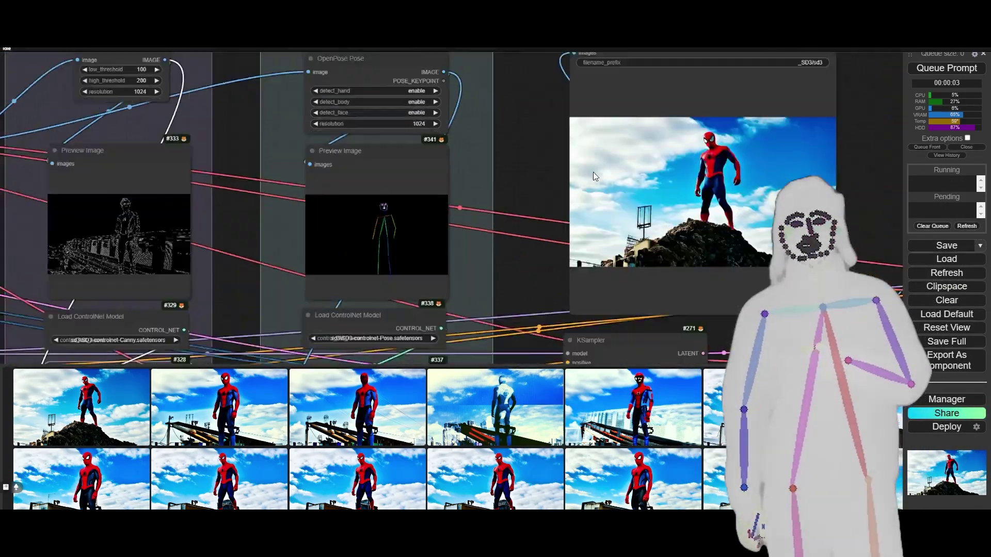
Step: Raise both ControlNetApplySD3 strengths to 1.00 and queue a run
left_click_drag(531, 290, 639, 235)
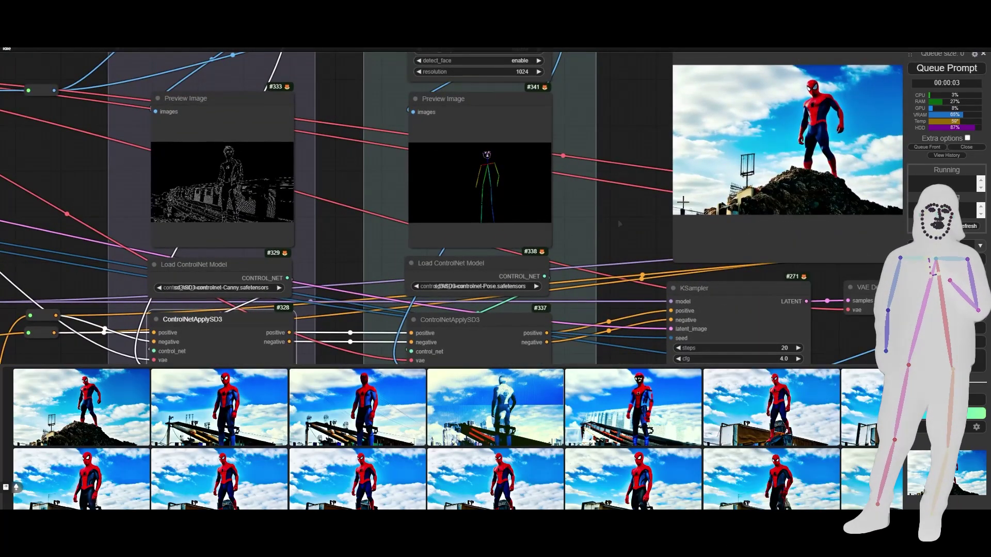
left_click_drag(615, 339, 673, 152)
double_click(582, 192)
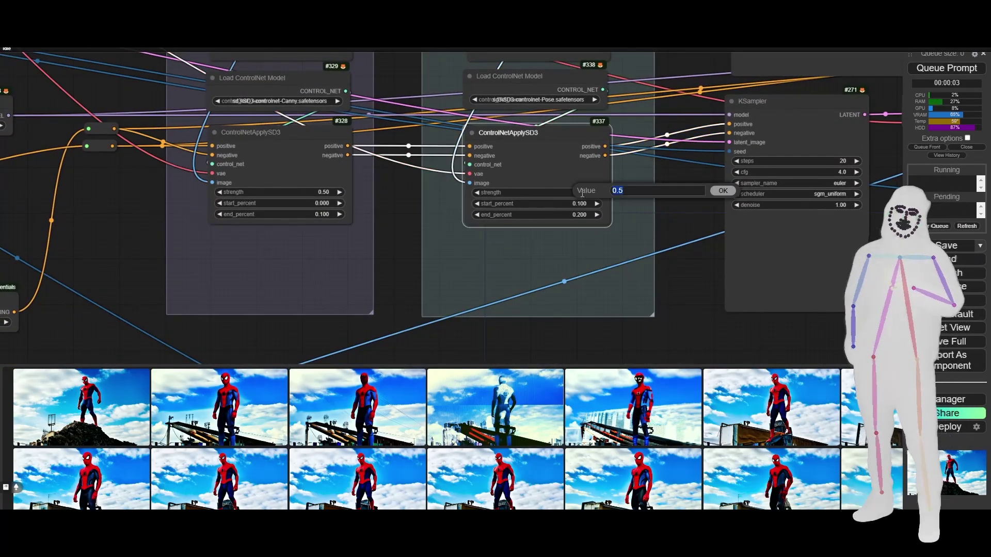
key("Return")
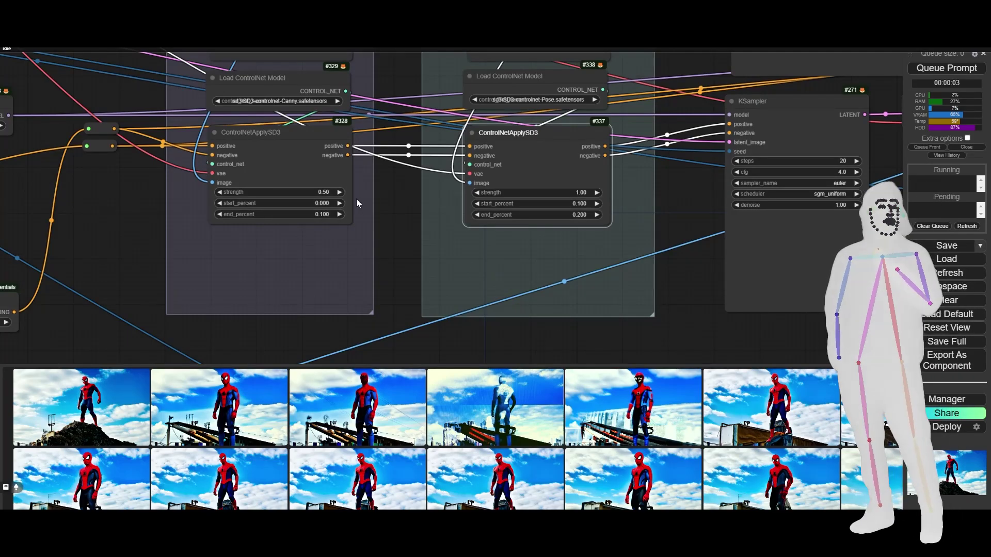
left_click(329, 192)
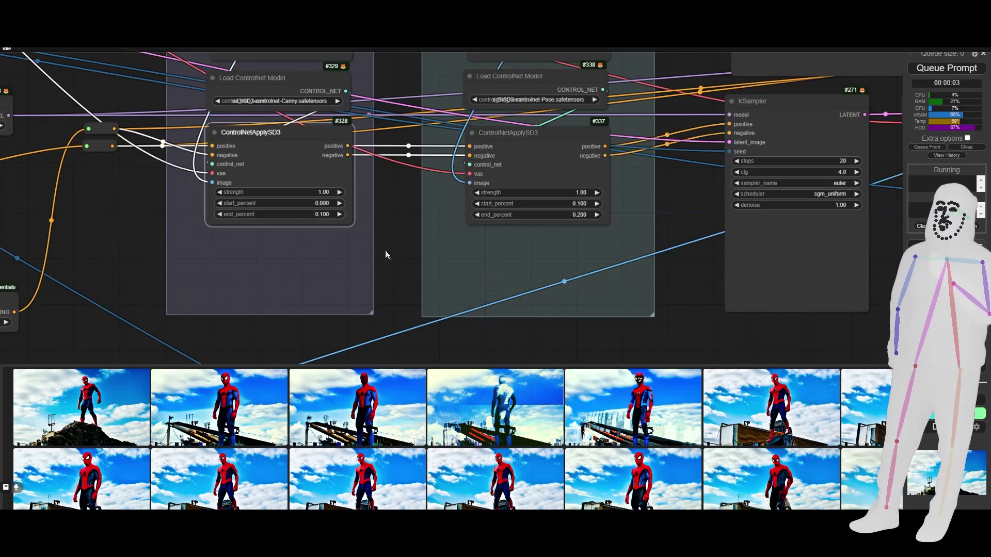
scroll(415, 259, "down", 7)
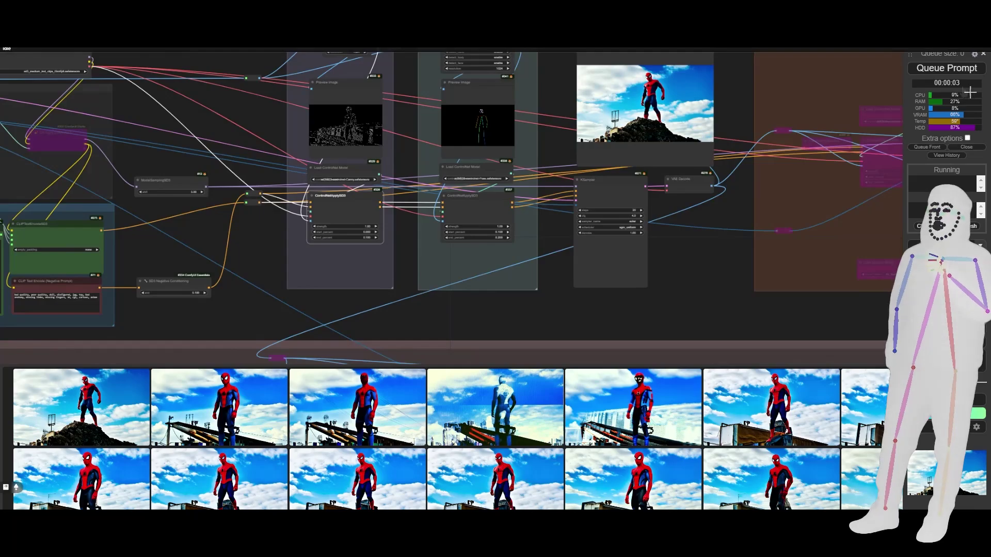
left_click(946, 68)
Step: Set the Canny Toggle to no and generate a pose-only image
left_click_drag(748, 108, 708, 196)
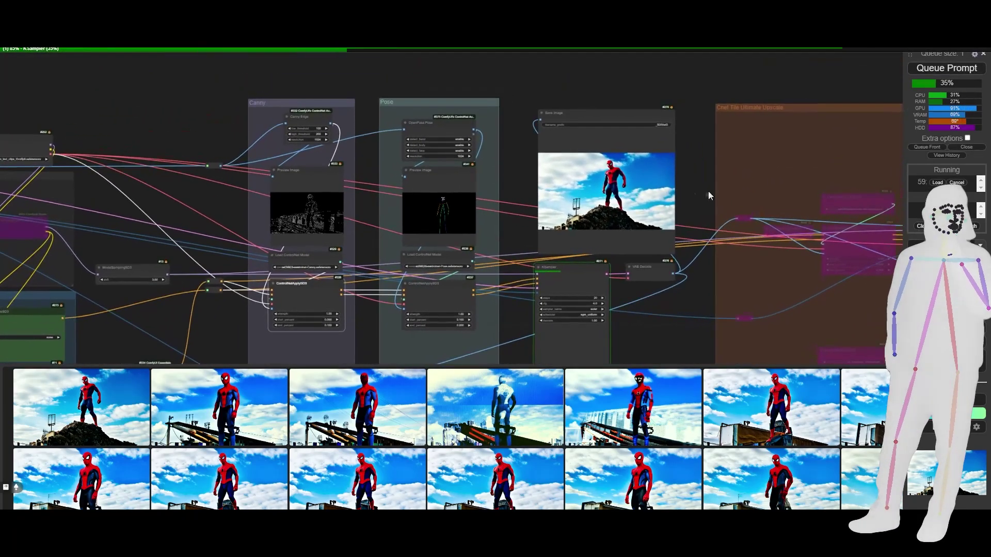
scroll(619, 184, "up", 12)
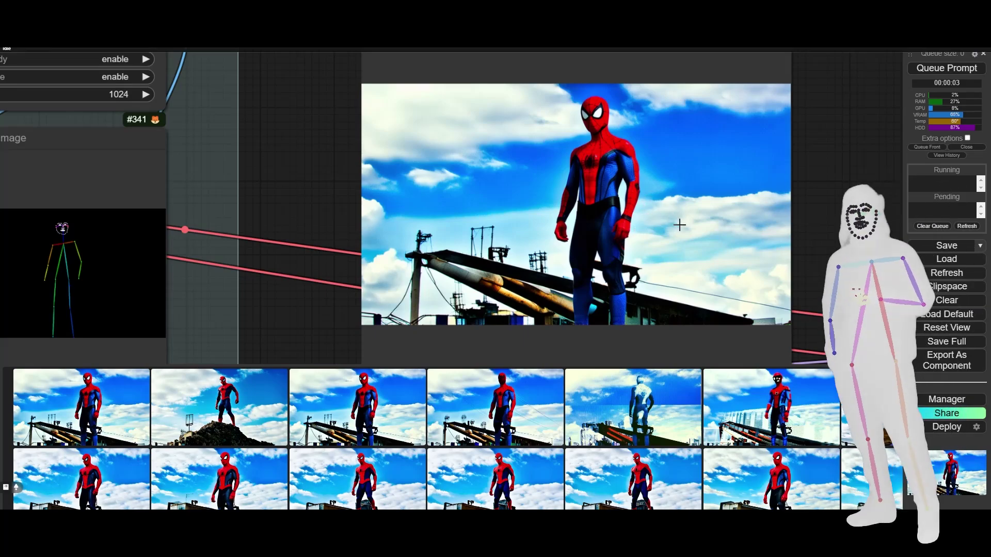
scroll(678, 227, "down", 7)
left_click_drag(475, 298, 638, 101)
scroll(401, 225, "up", 6)
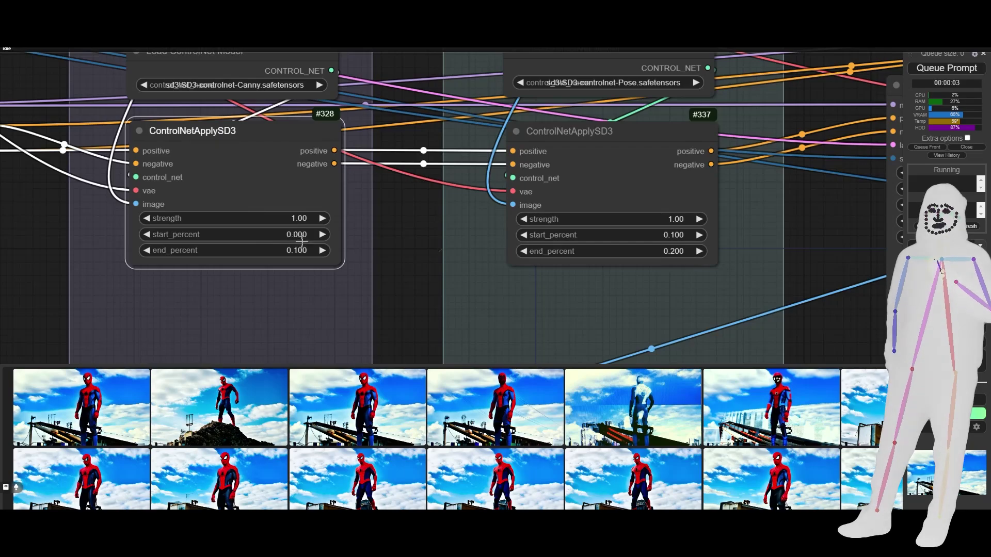
scroll(751, 246, "down", 5)
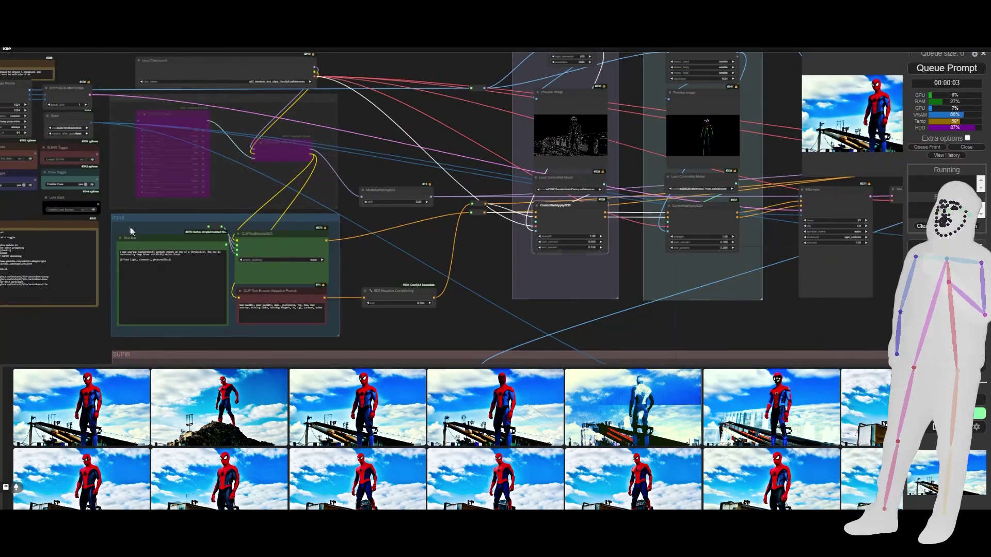
left_click(23, 185)
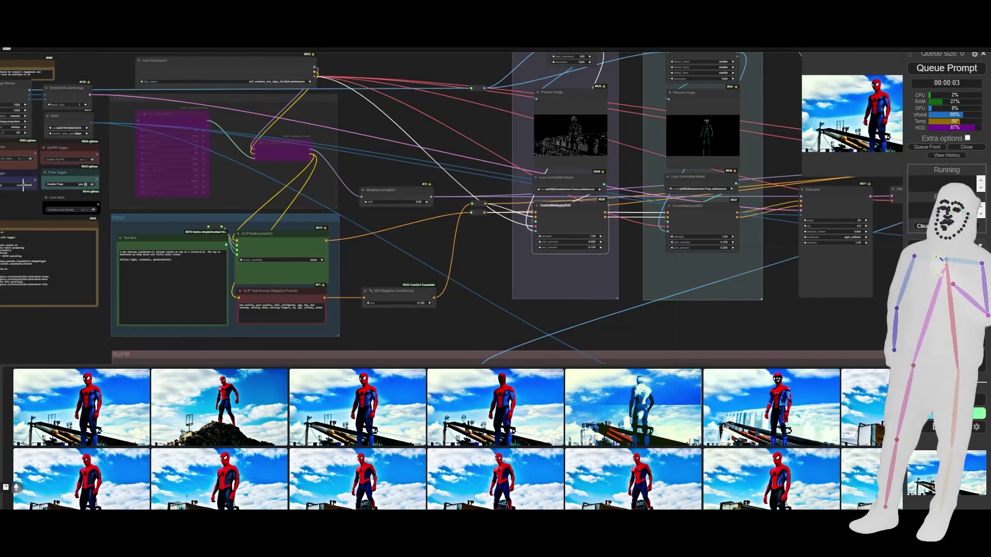
left_click(947, 69)
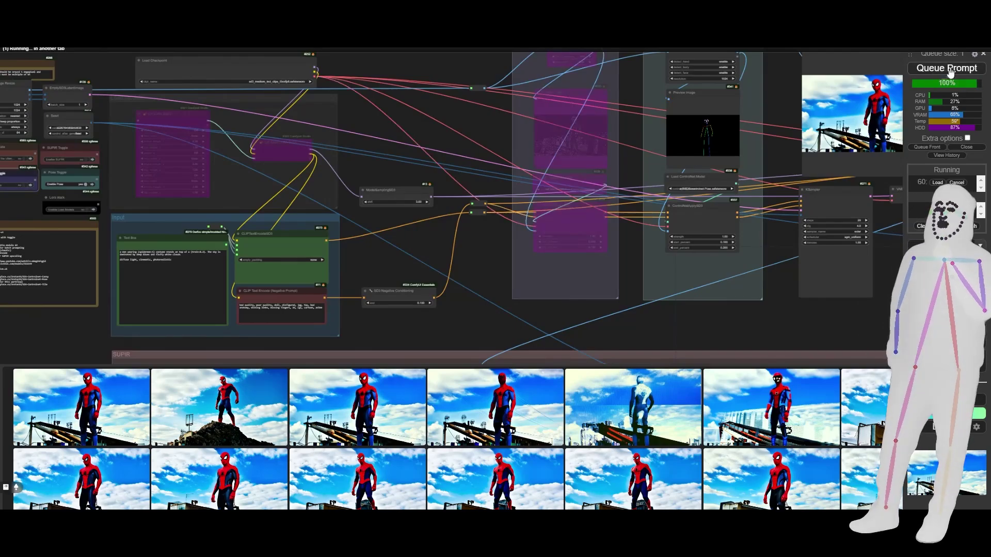
Step: Inspect the pose-only rooftop render and bring the input and toggle nodes into view
left_click_drag(778, 166, 445, 221)
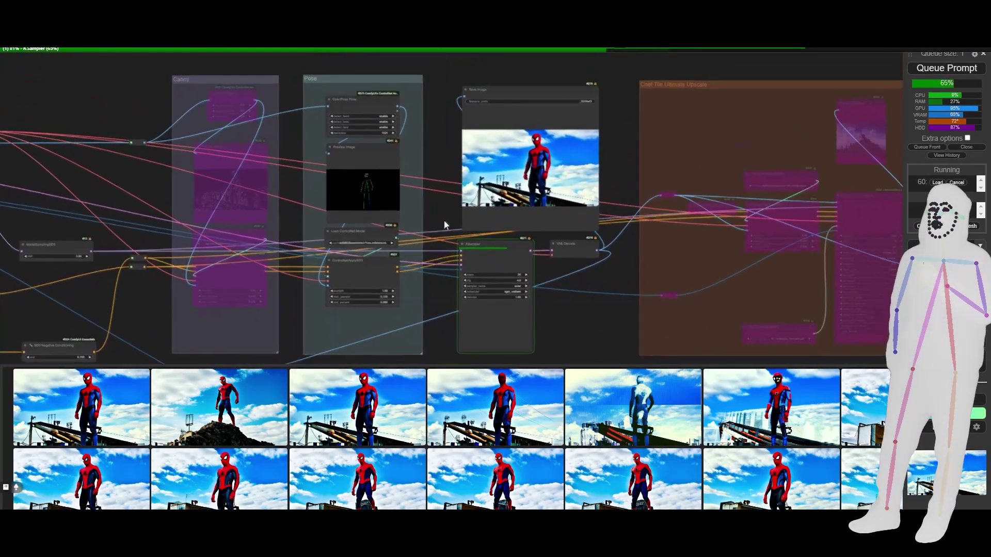
scroll(567, 181, "up", 6)
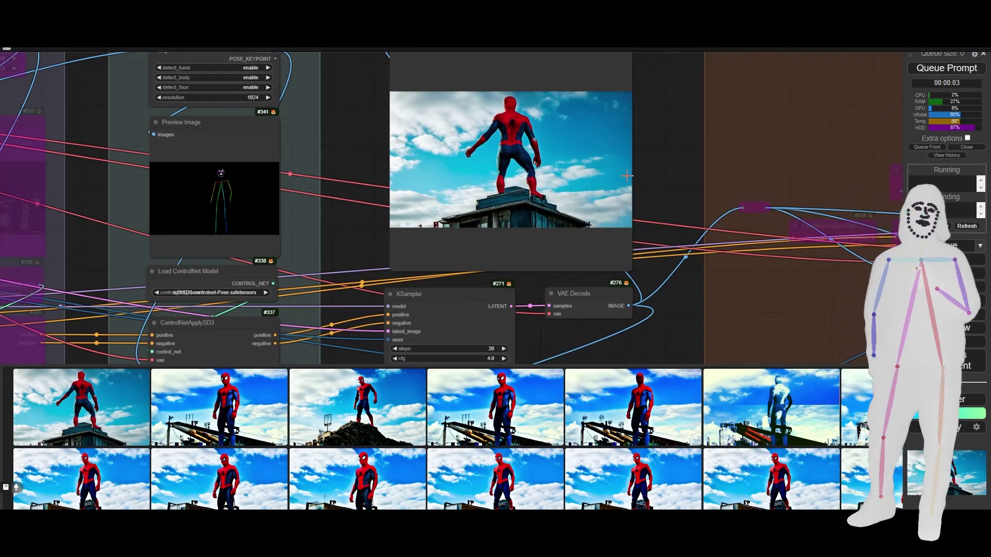
scroll(627, 176, "down", 8)
left_click_drag(621, 307, 895, 299)
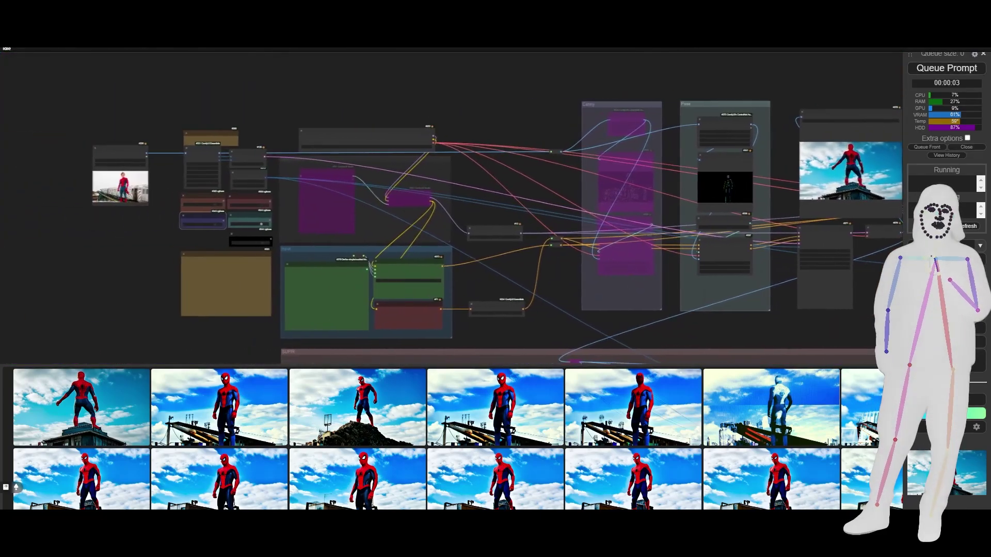
scroll(176, 238, "up", 8)
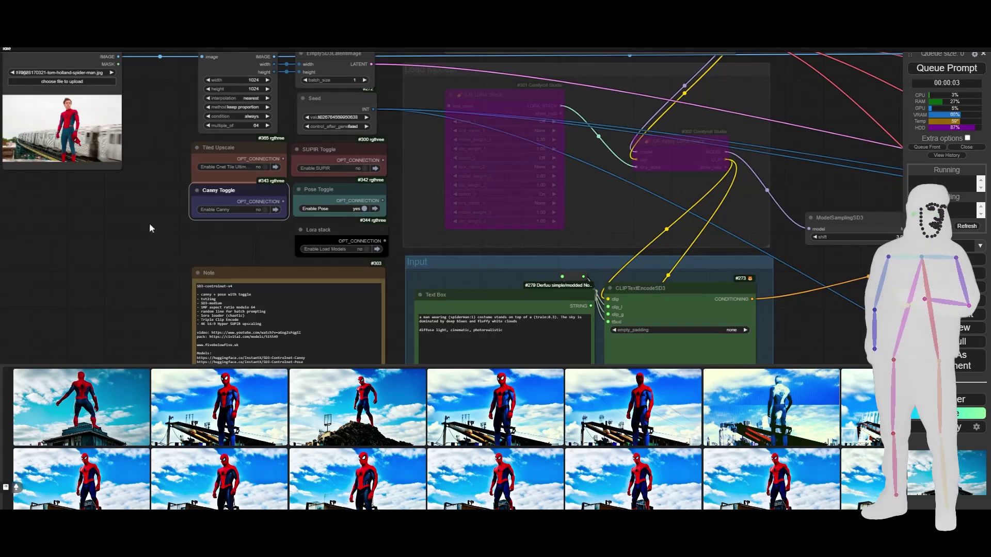
Step: Set 'Enable Cnet Tile' to yes, turn Canny back on, and queue the upscaled run
left_click(255, 167)
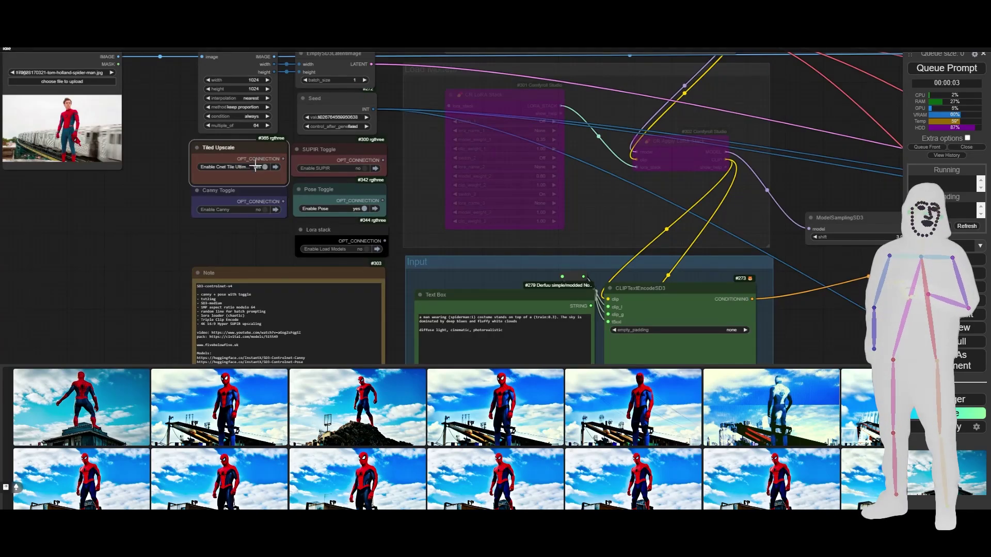
scroll(126, 213, "down", 10)
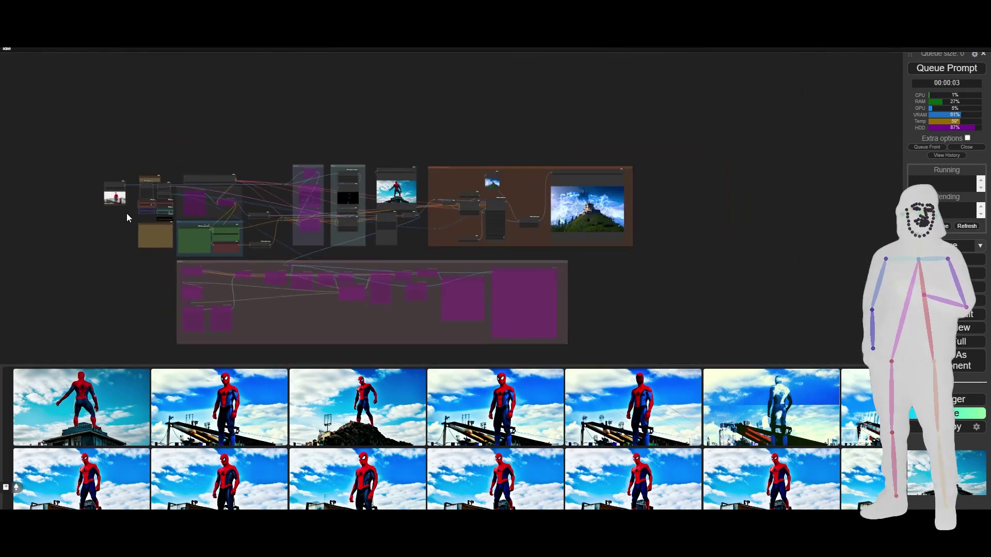
scroll(395, 193, "up", 15)
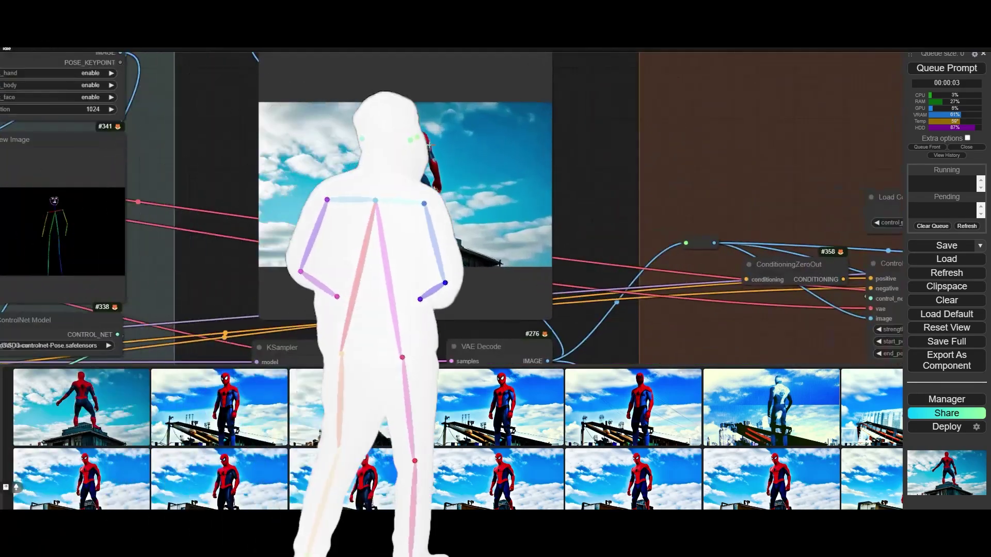
left_click_drag(231, 245, 679, 224)
scroll(680, 224, "down", 11)
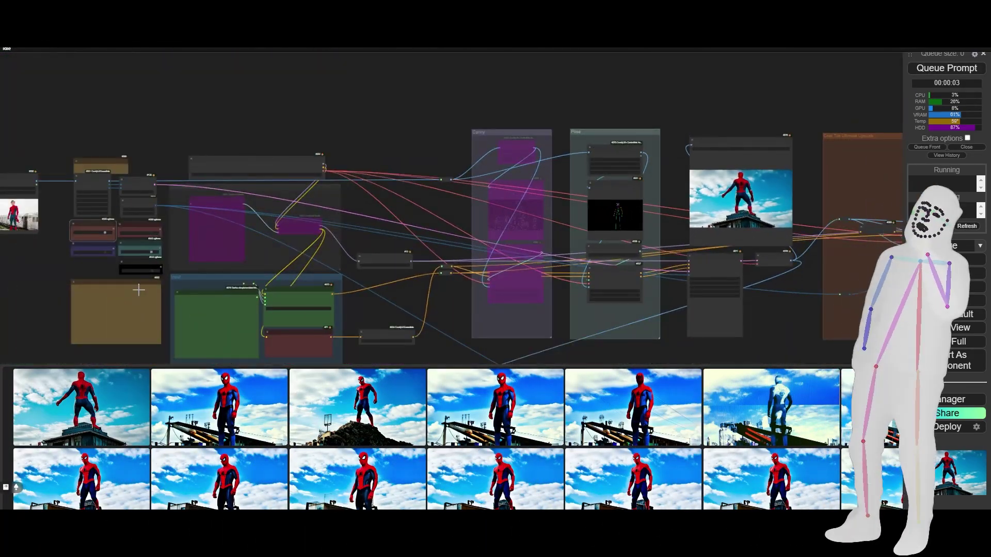
left_click(105, 251)
left_click(933, 70)
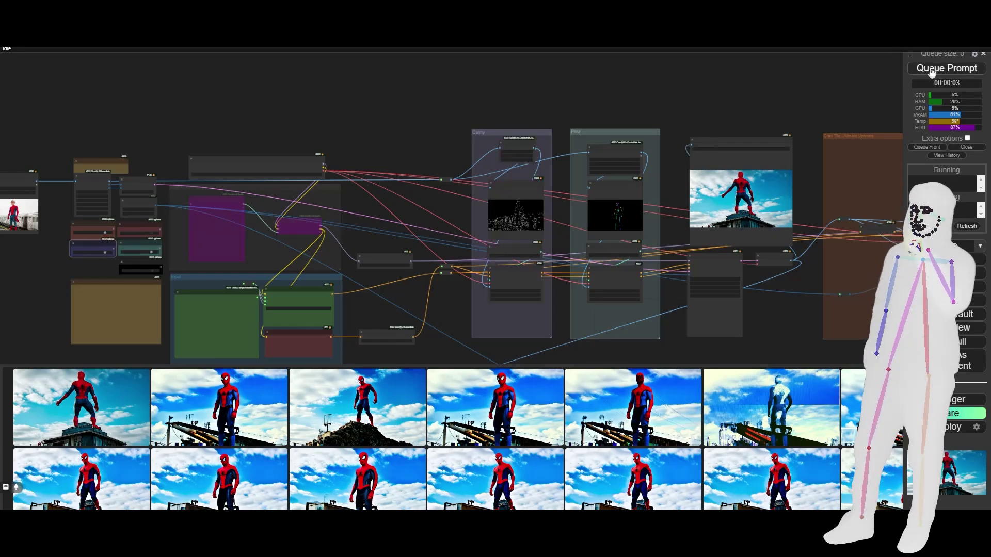
left_click_drag(614, 85, 281, 84)
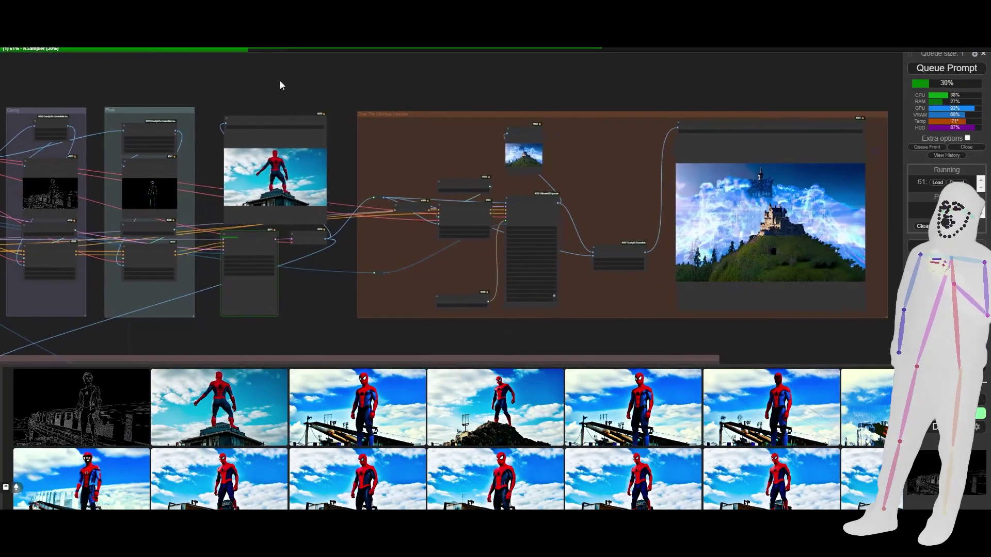
scroll(283, 176, "up", 10)
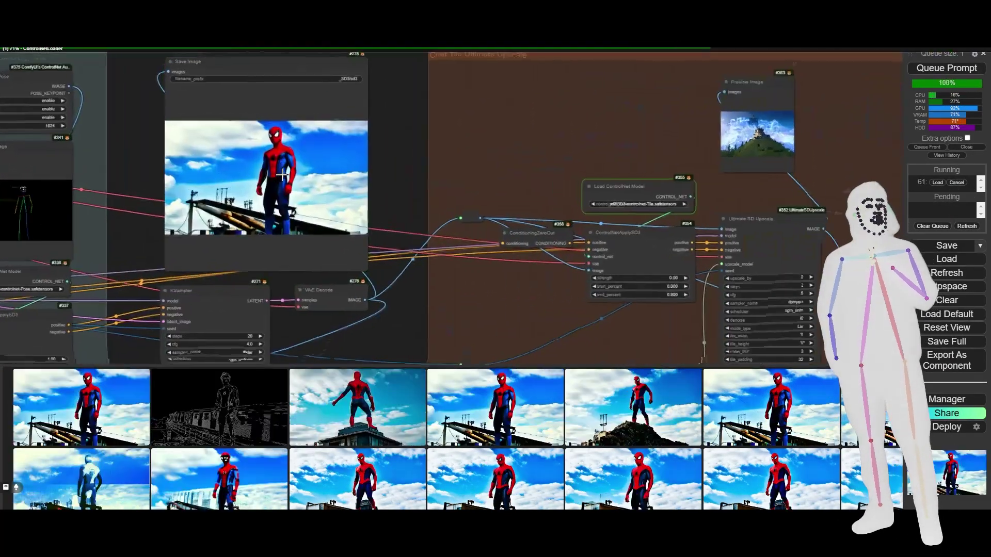
scroll(106, 121, "down", 12)
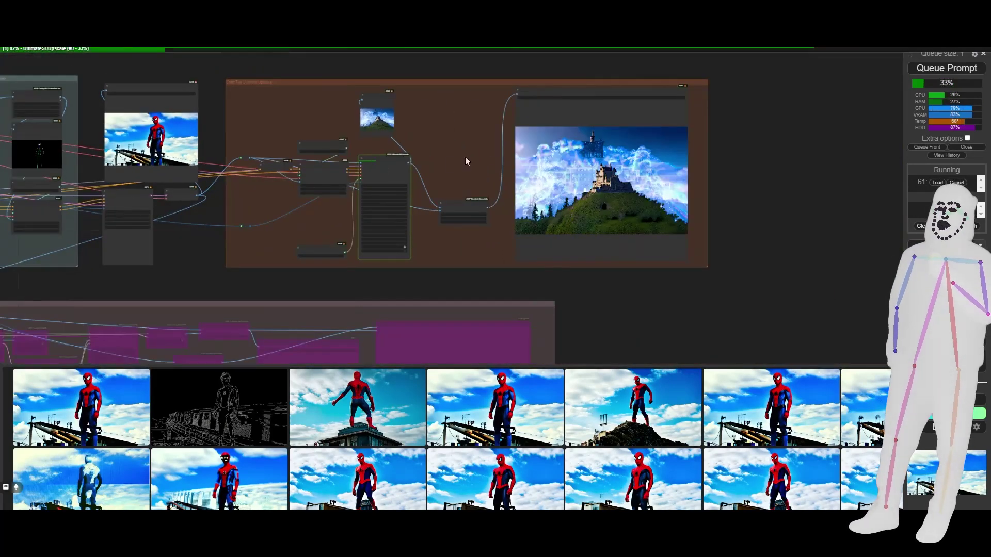
scroll(469, 136, "up", 6)
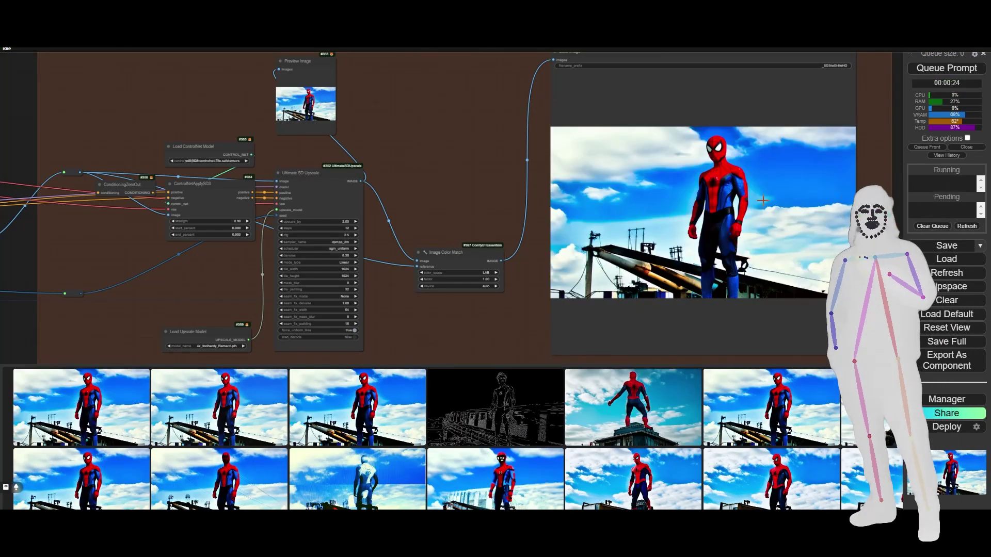
Step: Zoom and pan the graph to inspect the Cnet Tile Ultimate Upscale group and final Spider-Man output
scroll(763, 200, "up", 8)
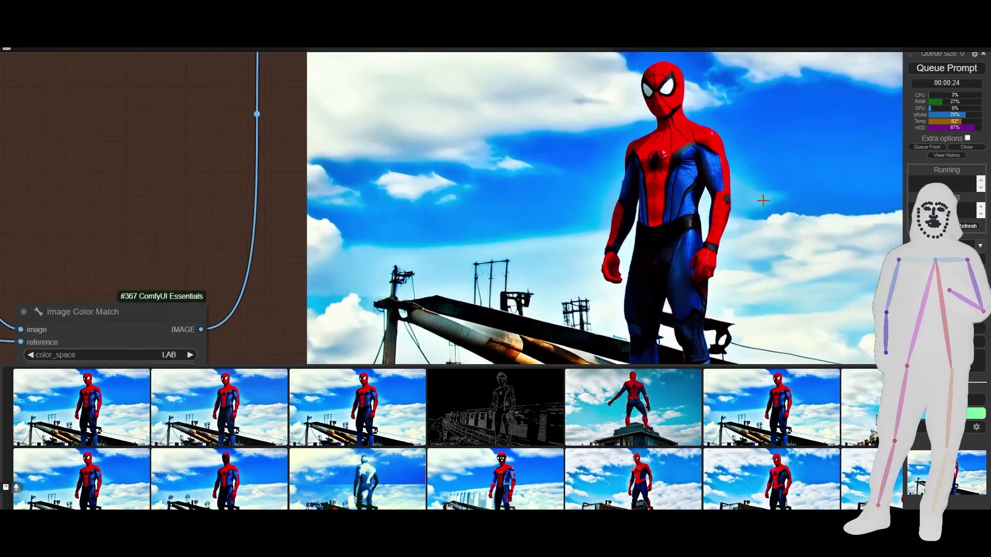
scroll(762, 200, "down", 12)
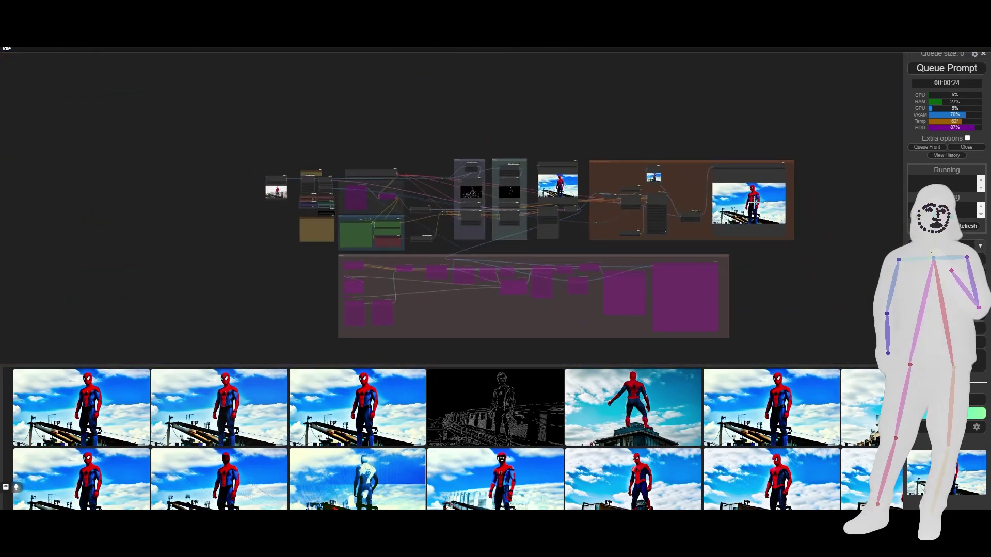
scroll(763, 205, "up", 18)
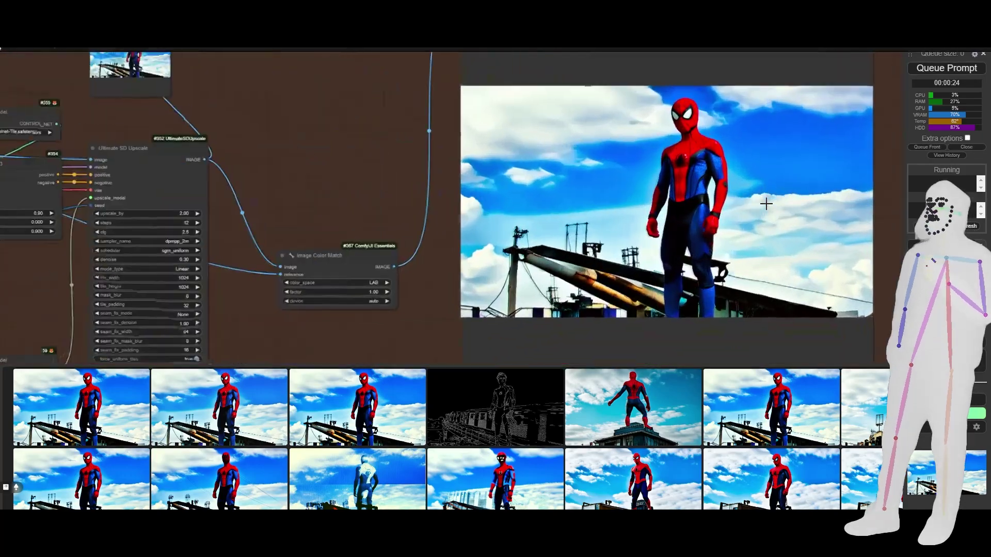
scroll(762, 204, "down", 9)
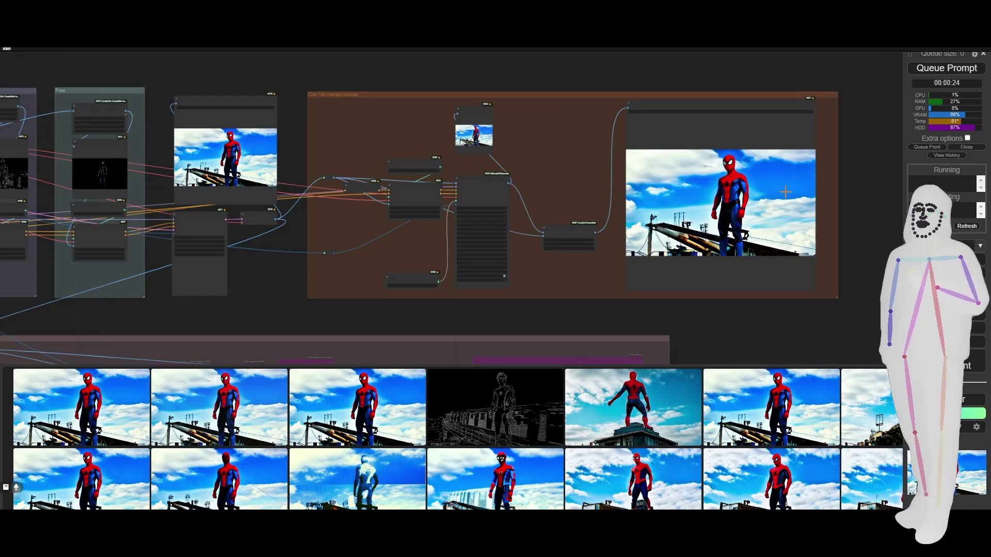
scroll(779, 194, "up", 6)
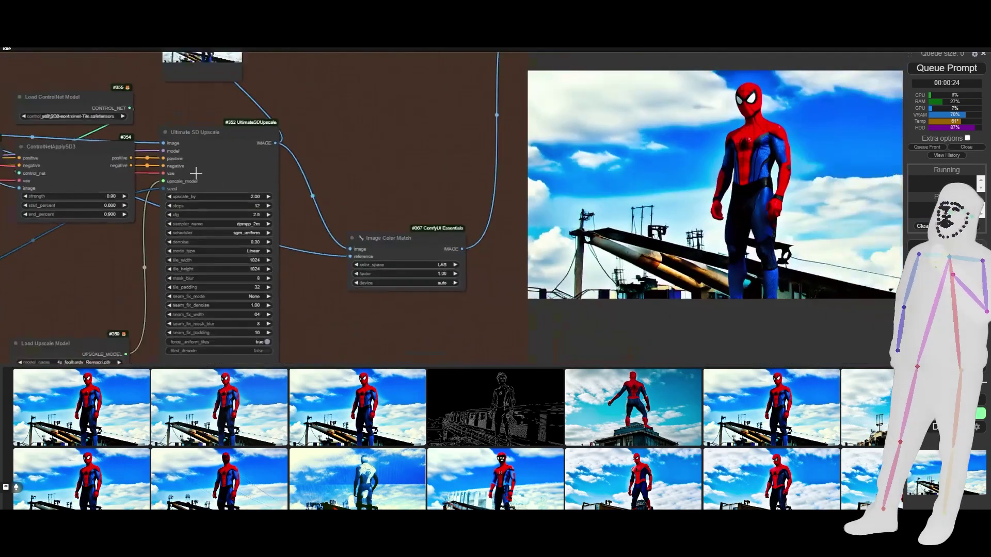
scroll(197, 173, "down", 4)
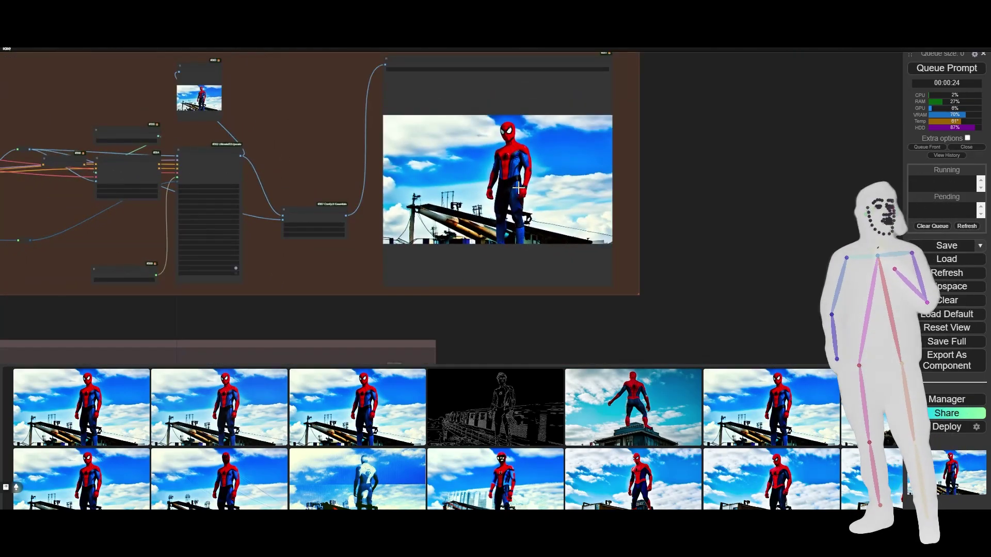
scroll(518, 188, "down", 7)
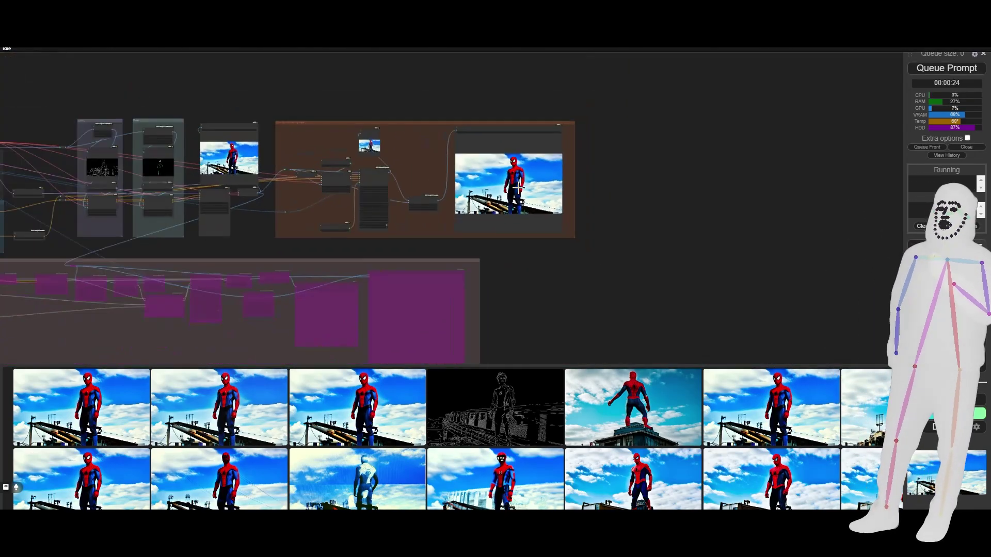
left_click_drag(538, 298, 752, 202)
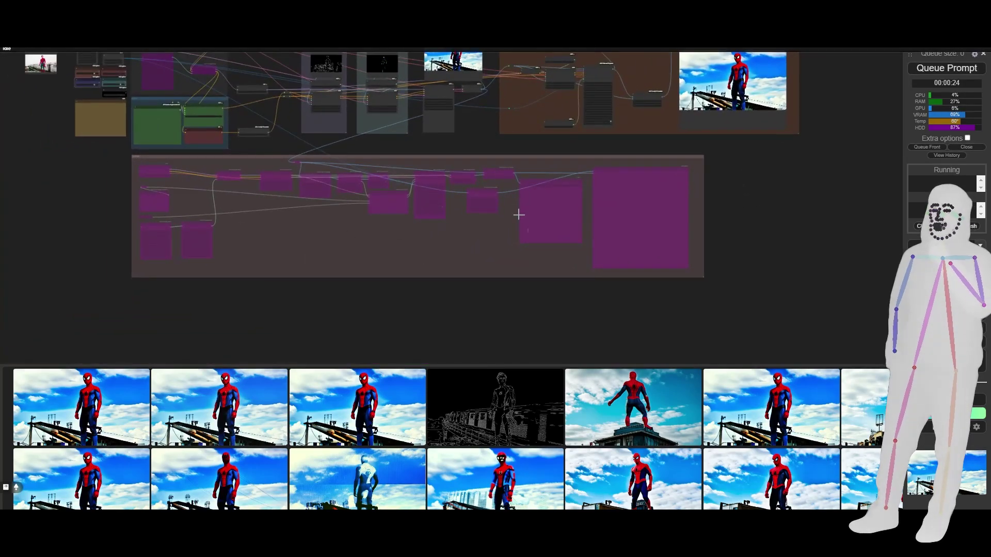
left_click_drag(601, 145, 482, 264)
scroll(593, 161, "up", 5)
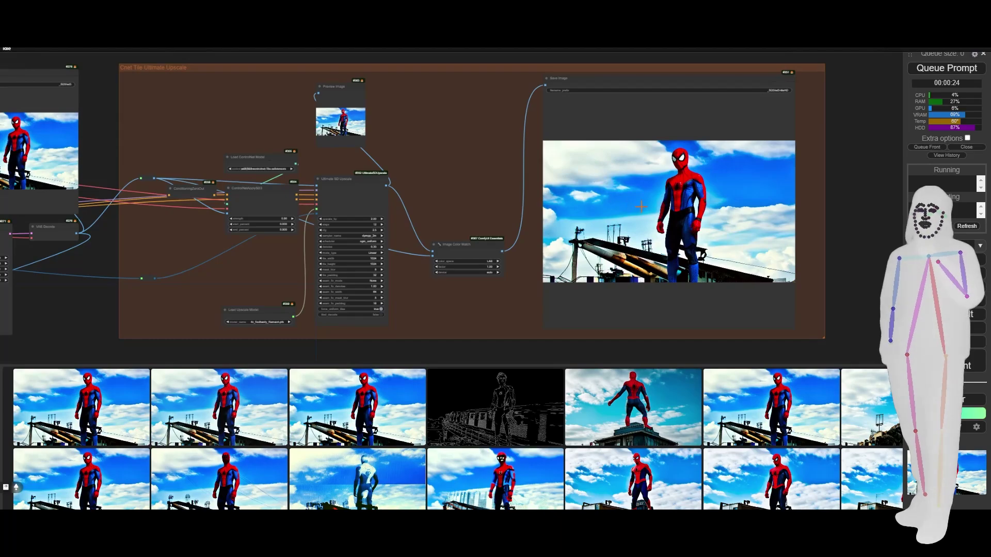
scroll(304, 160, "up", 5)
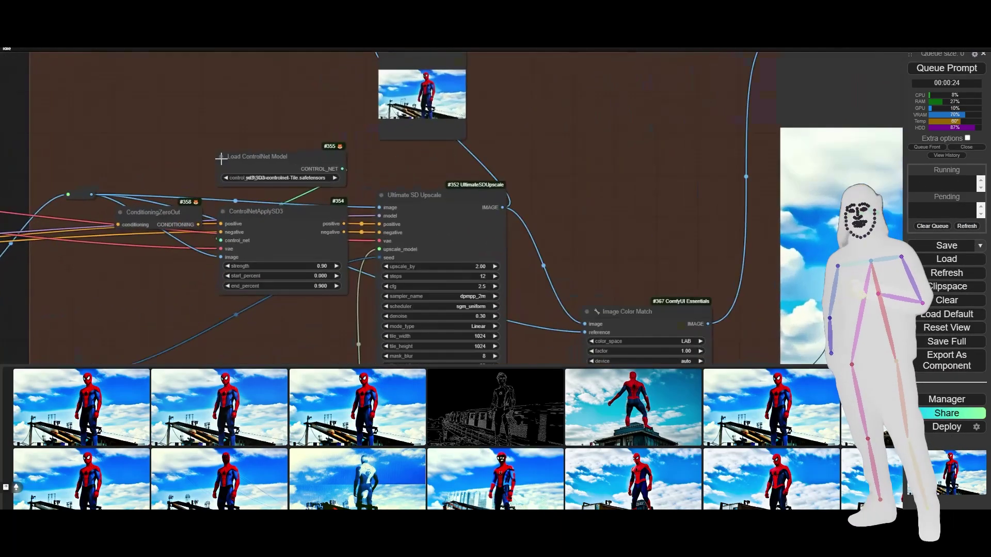
scroll(85, 103, "down", 8)
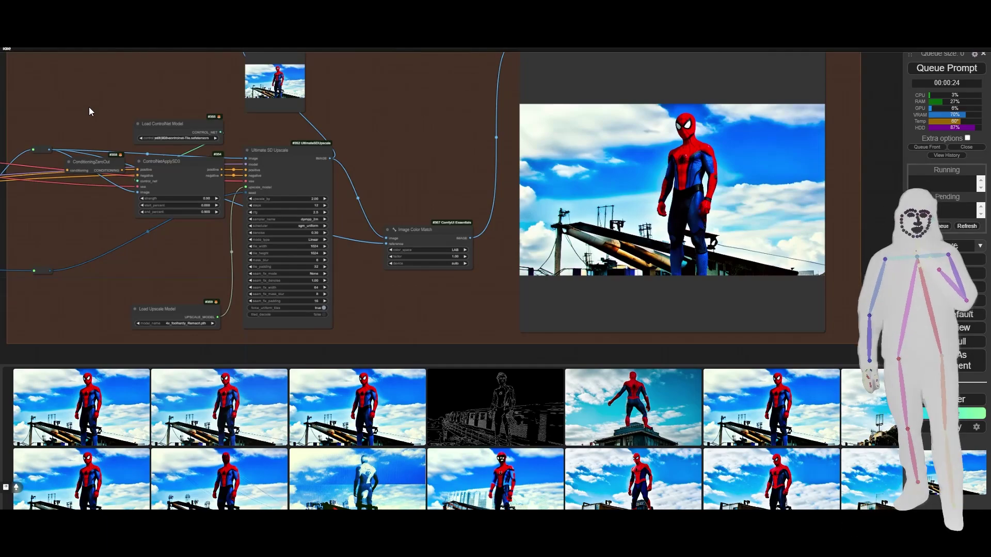
left_click_drag(88, 107, 118, 128)
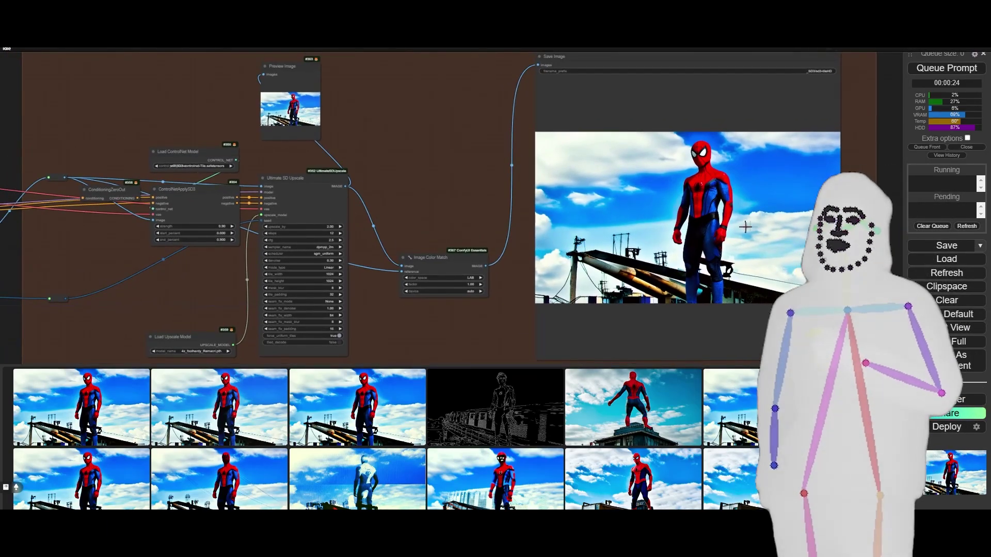
scroll(750, 227, "down", 7)
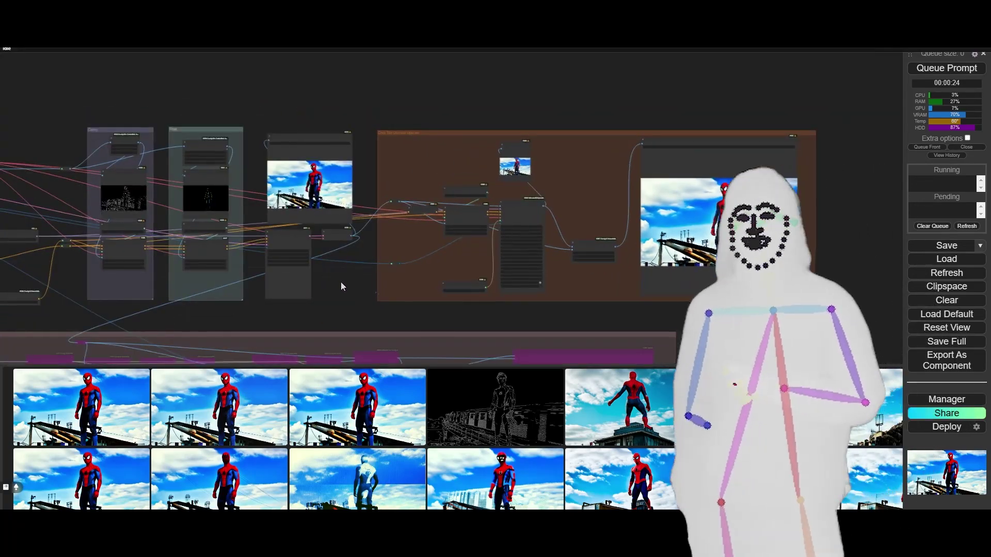
left_click_drag(339, 281, 670, 302)
scroll(519, 219, "up", 8)
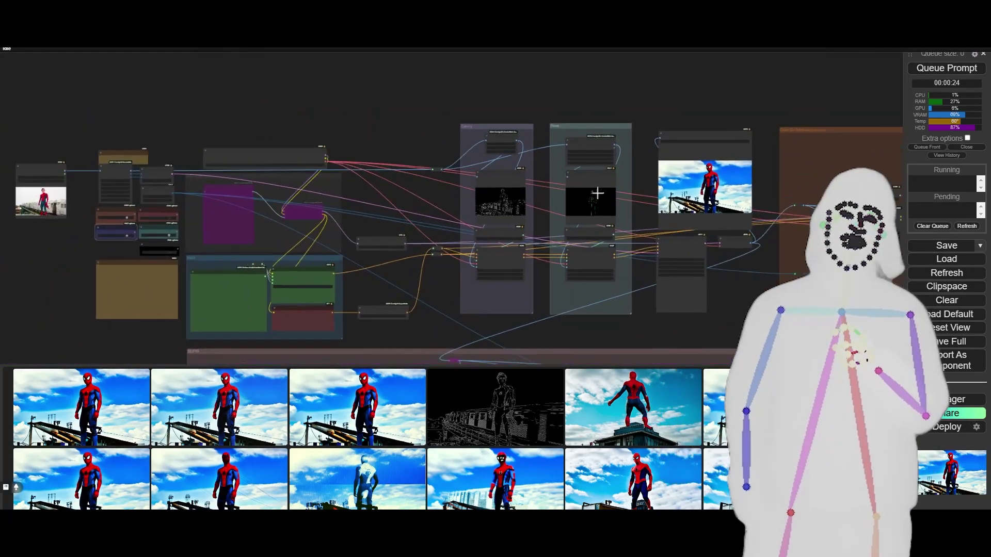
scroll(518, 219, "up", 7)
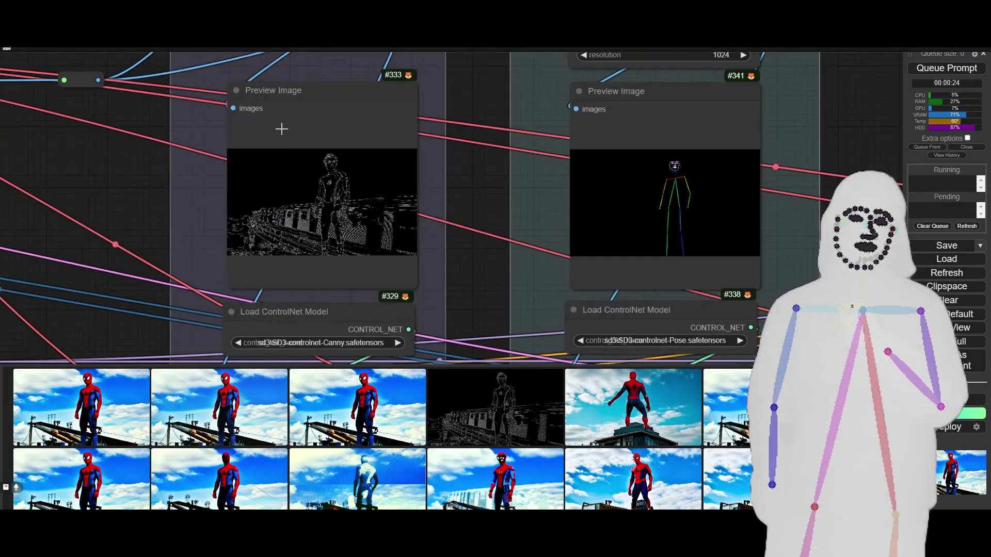
scroll(496, 245, "down", 12)
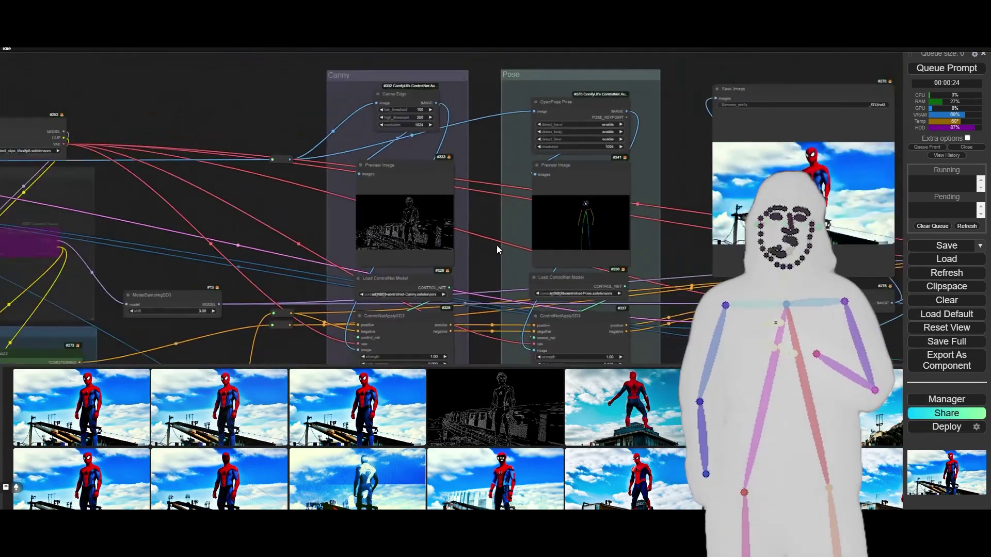
left_click_drag(649, 324, 537, 236)
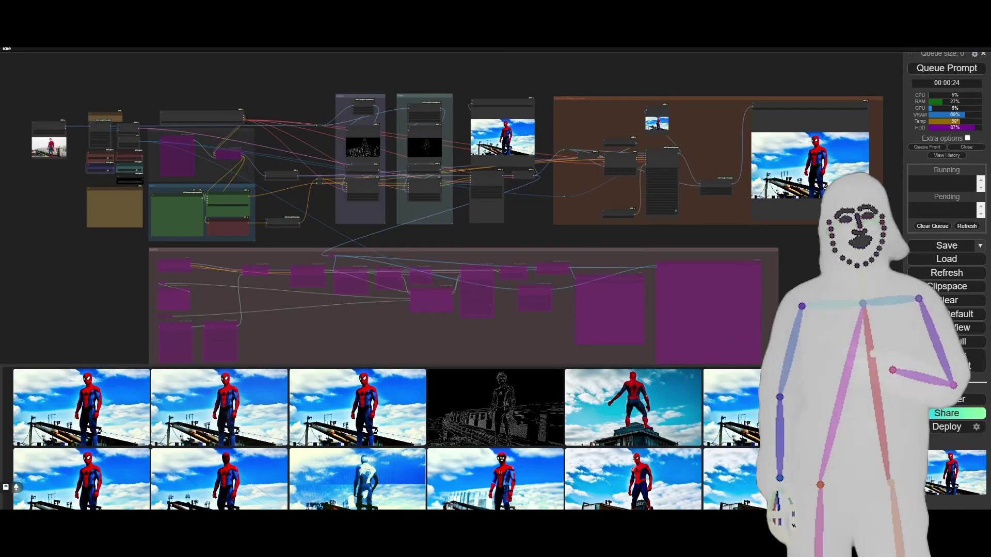
left_click_drag(0, 232, 66, 281)
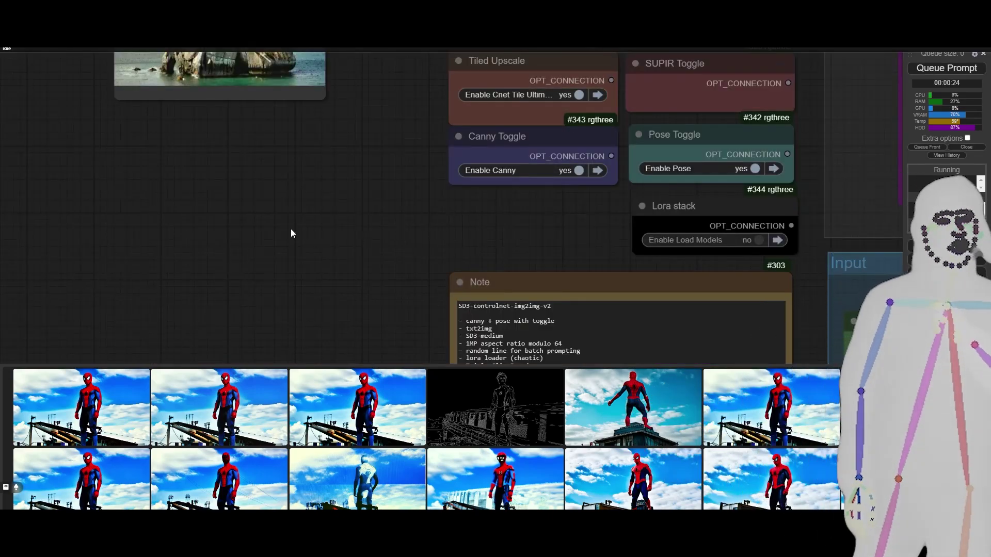
scroll(289, 232, "down", 5)
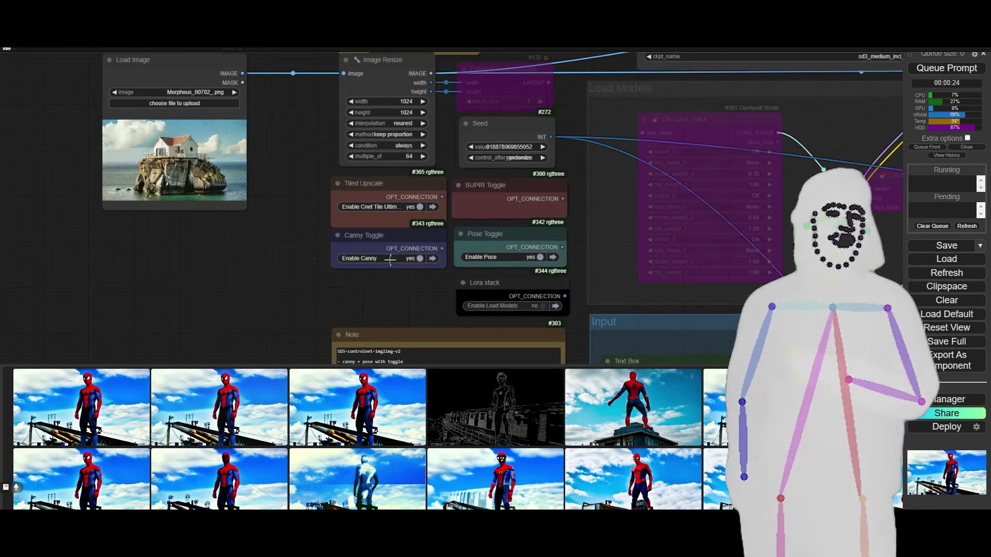
left_click_drag(236, 268, 146, 148)
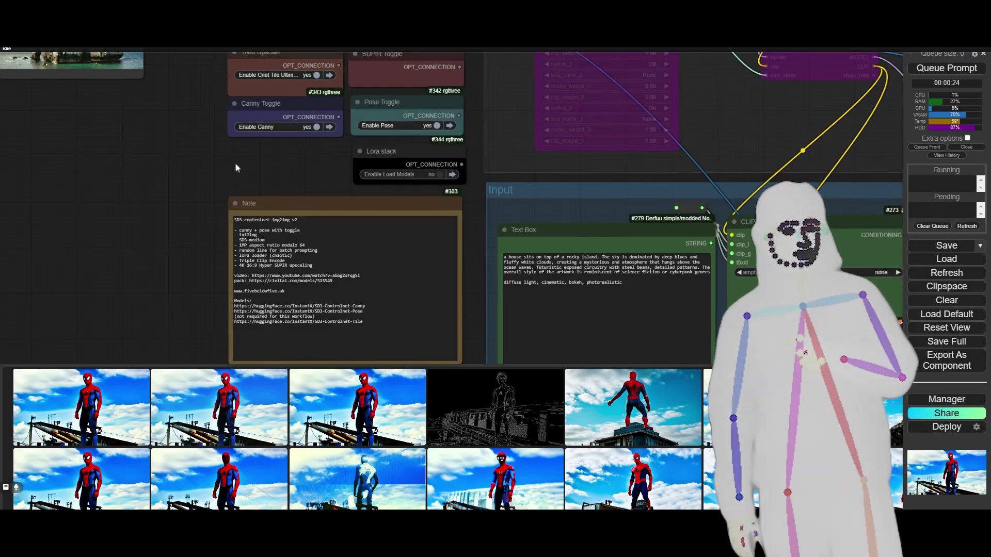
left_click_drag(187, 133, 402, 315)
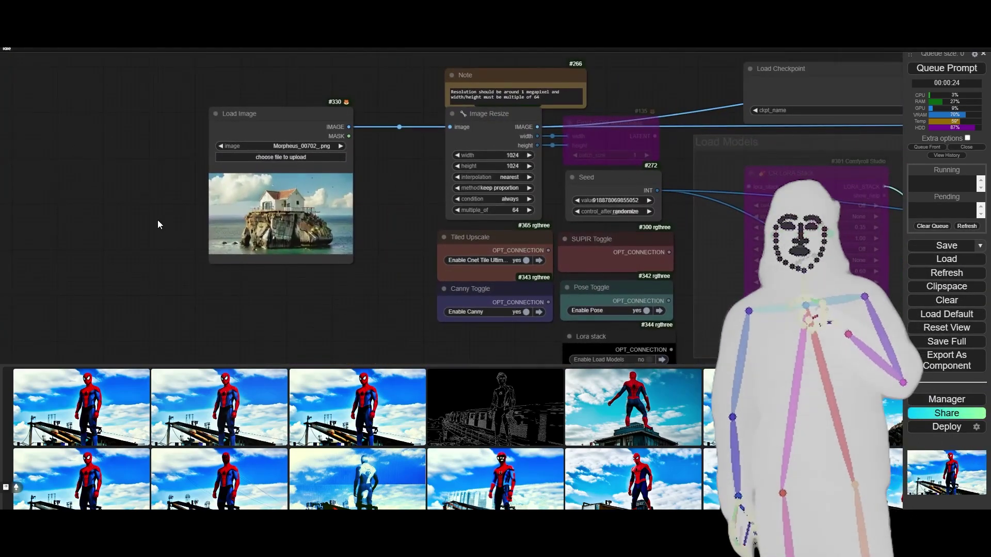
scroll(159, 225, "down", 5)
left_click_drag(640, 281, 283, 204)
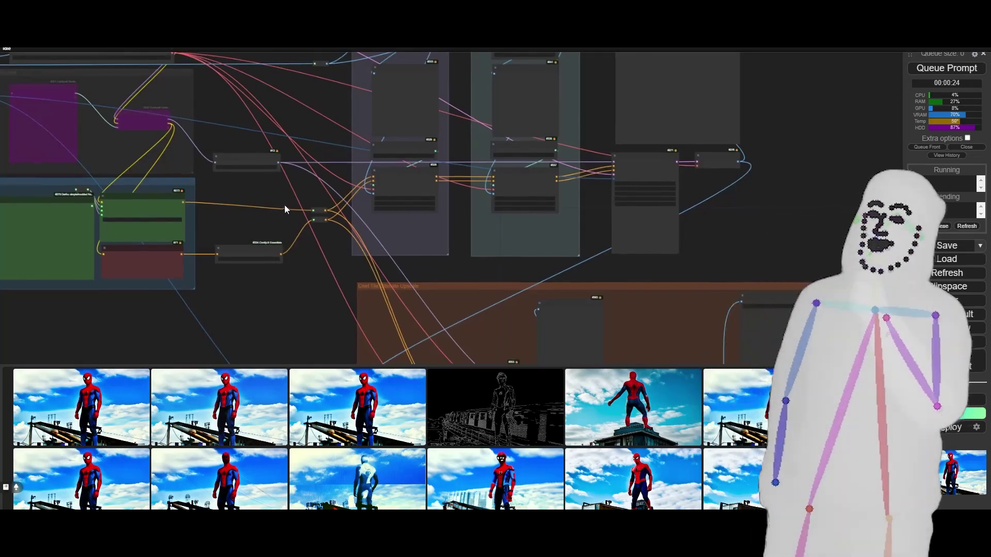
scroll(459, 183, "up", 10)
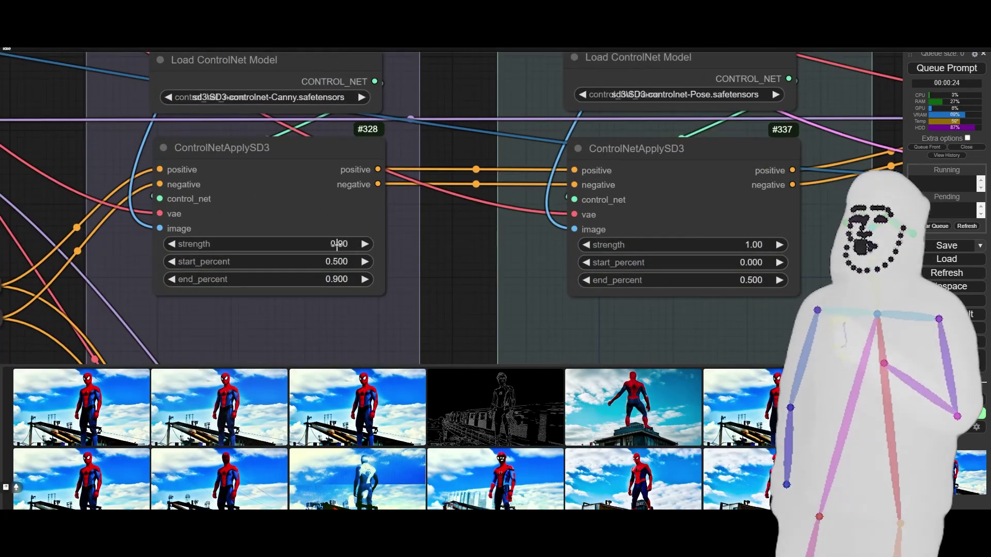
Step: Set the Canny ControlNet (#328) to strength 1, start_percent 0 and end_percent 0.1
left_click(339, 243)
type("1")
key("Return")
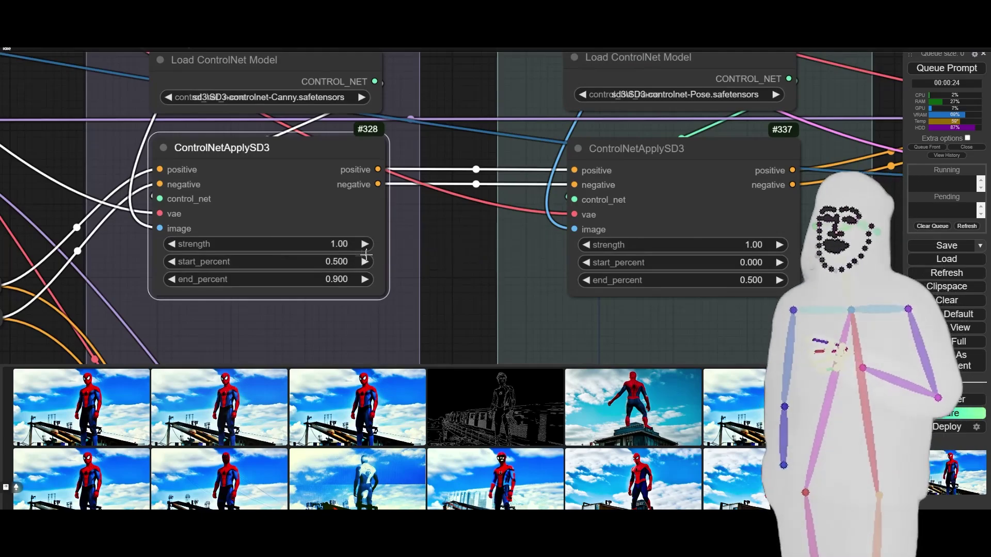
left_click(338, 262)
type("0")
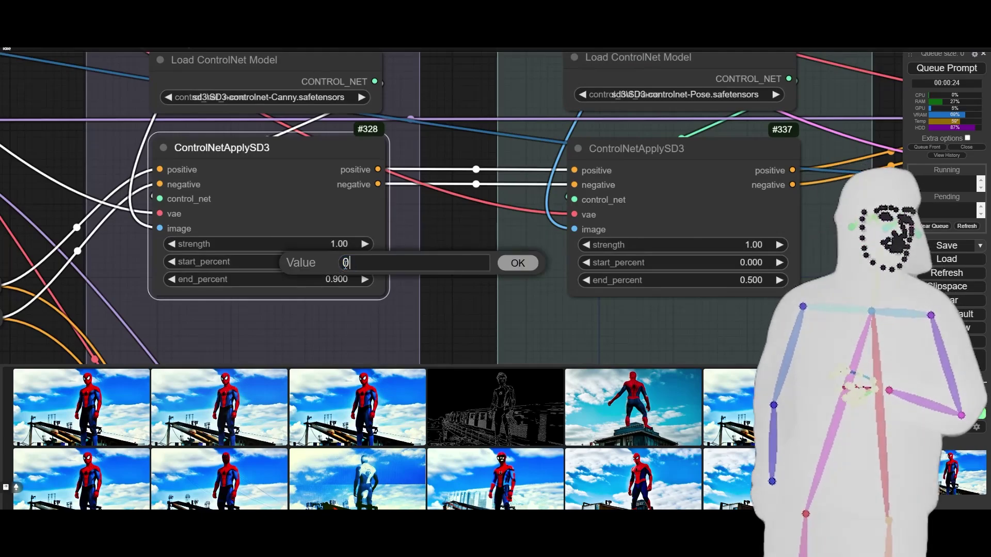
key("Return")
left_click(330, 280)
type("0.")
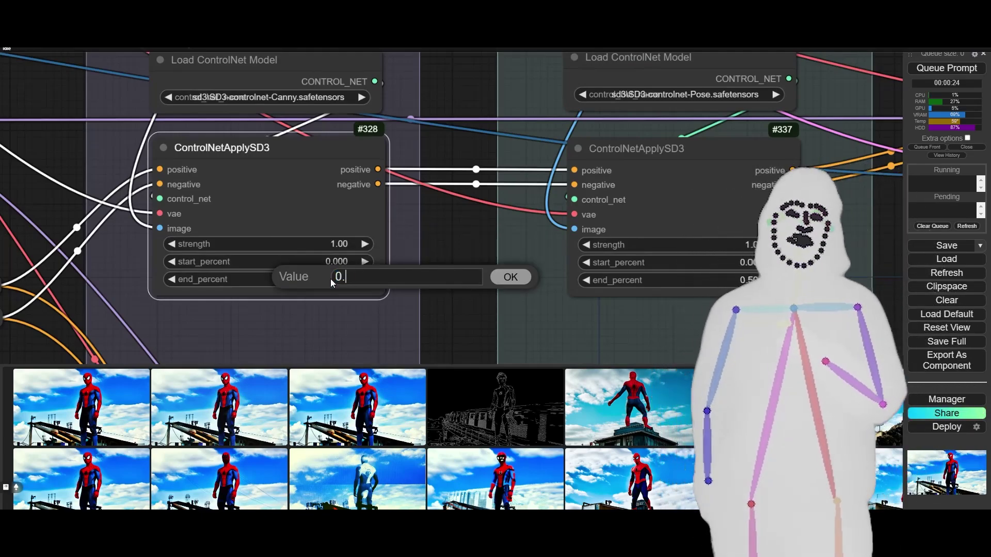
type("1")
key("Return")
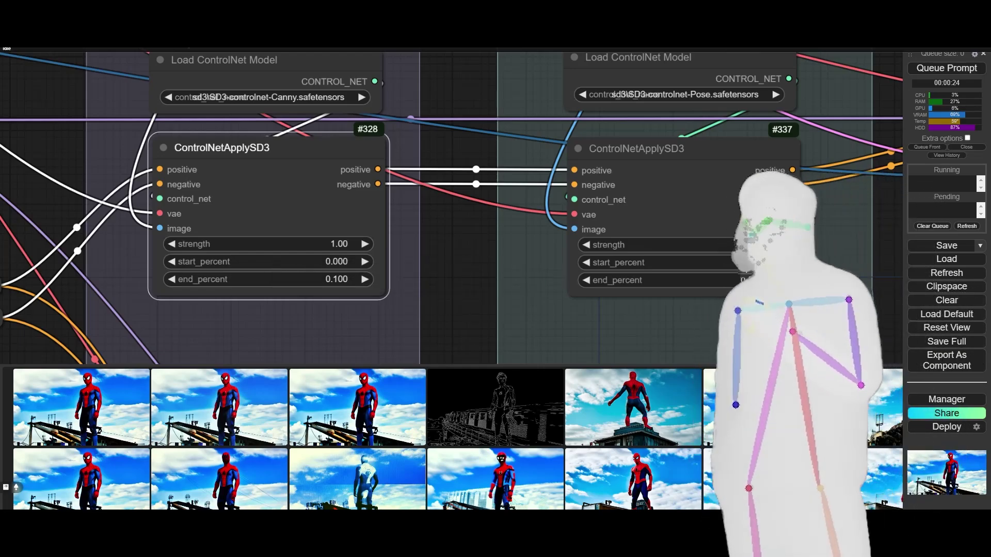
Step: Set the Pose ControlNet (#337) to start_percent 0.1 and end_percent 0.2
left_click(722, 263)
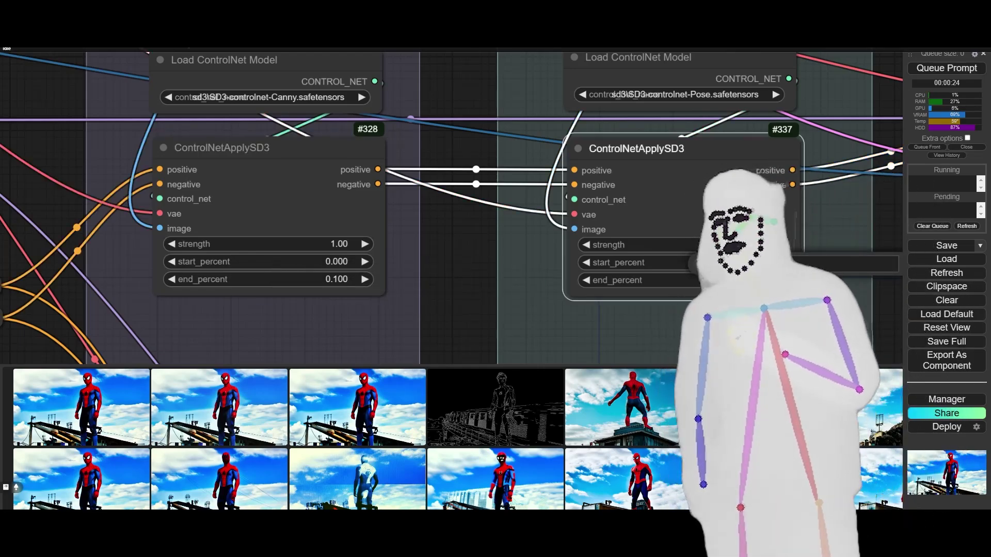
key("Return")
left_click(750, 280)
type("0")
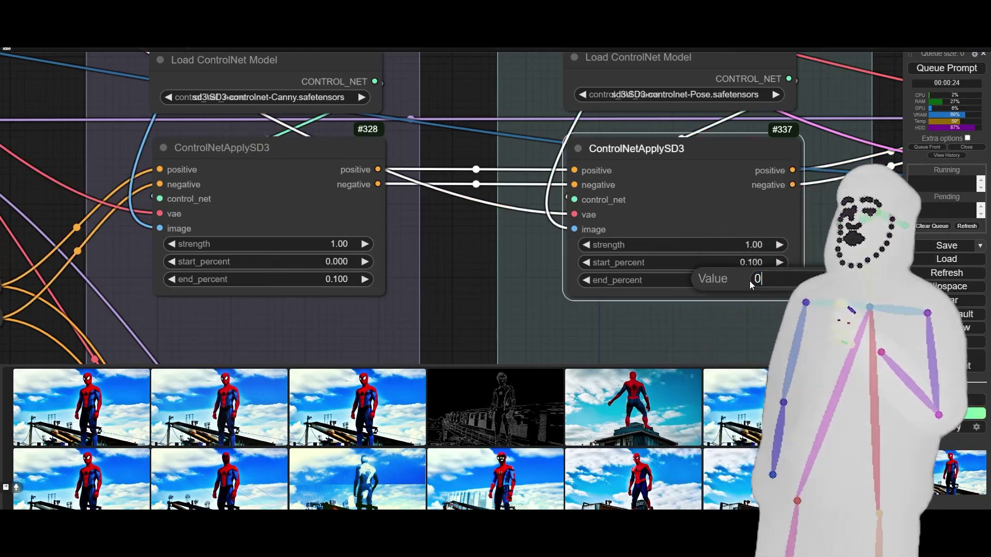
type(".2")
key("Return")
Step: Turn off the Enable Pose toggle to bypass the Pose ControlNet group
scroll(846, 256, "down", 10)
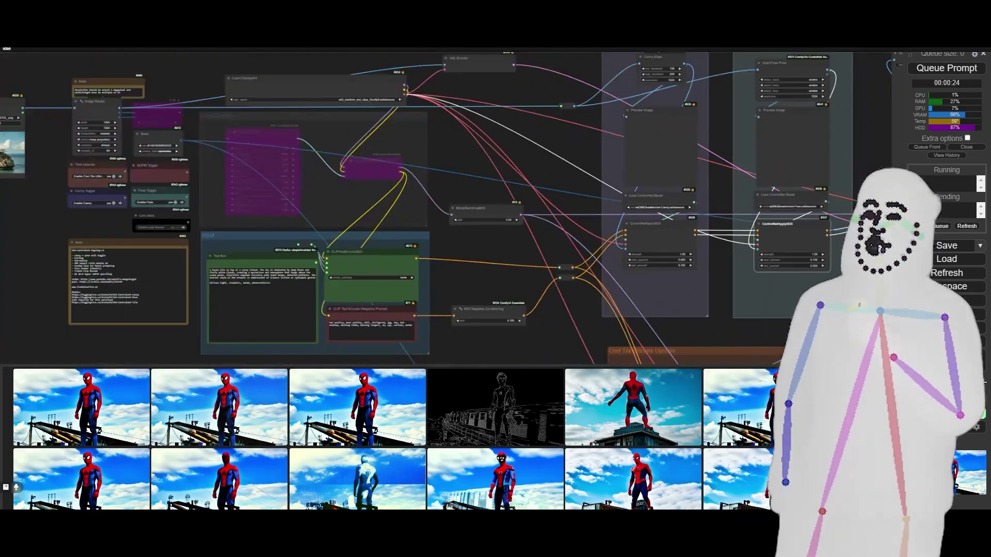
scroll(109, 208, "up", 5)
left_click(232, 193)
Step: Zoom out over the whole workflow and queue the prompt on the house-on-island image
scroll(31, 230, "down", 6)
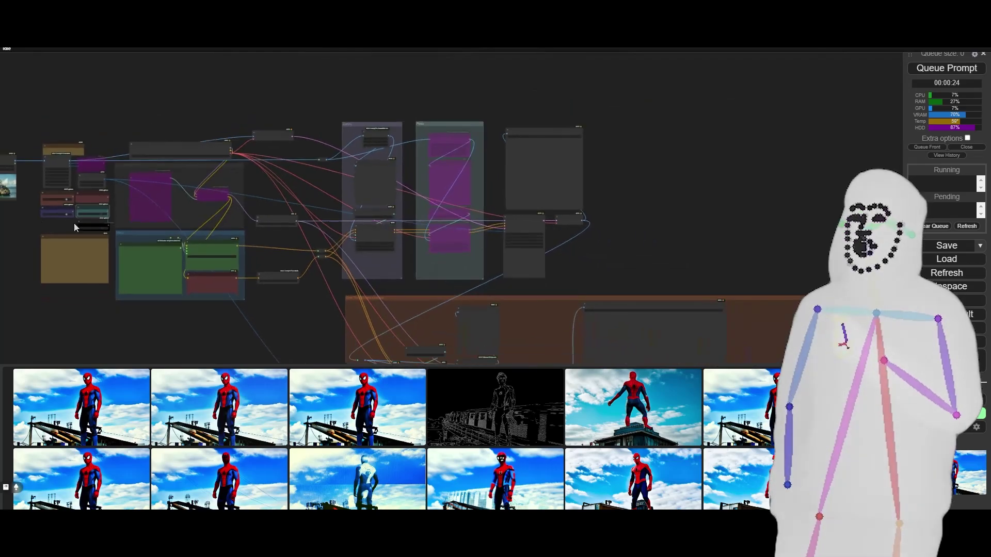
left_click_drag(323, 208, 348, 208)
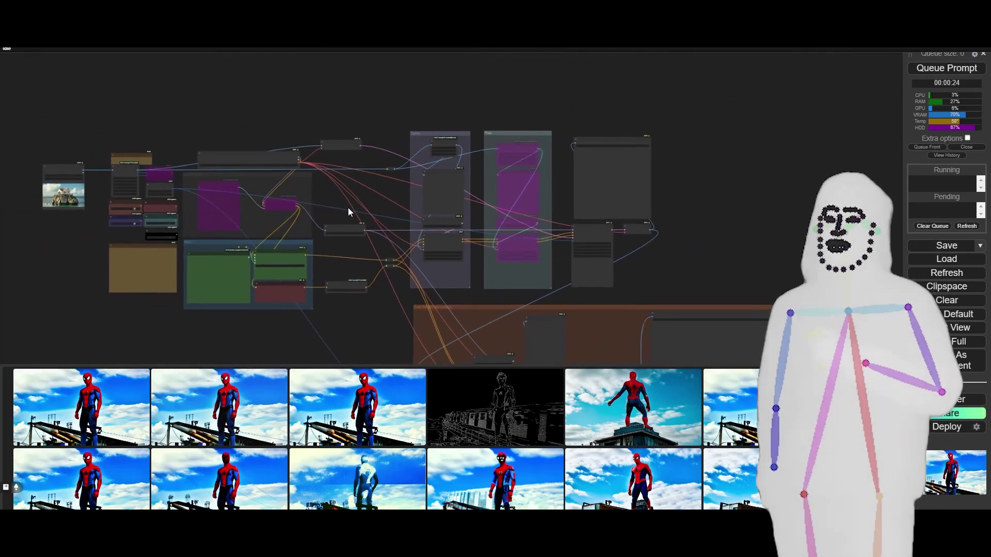
left_click_drag(745, 242, 550, 135)
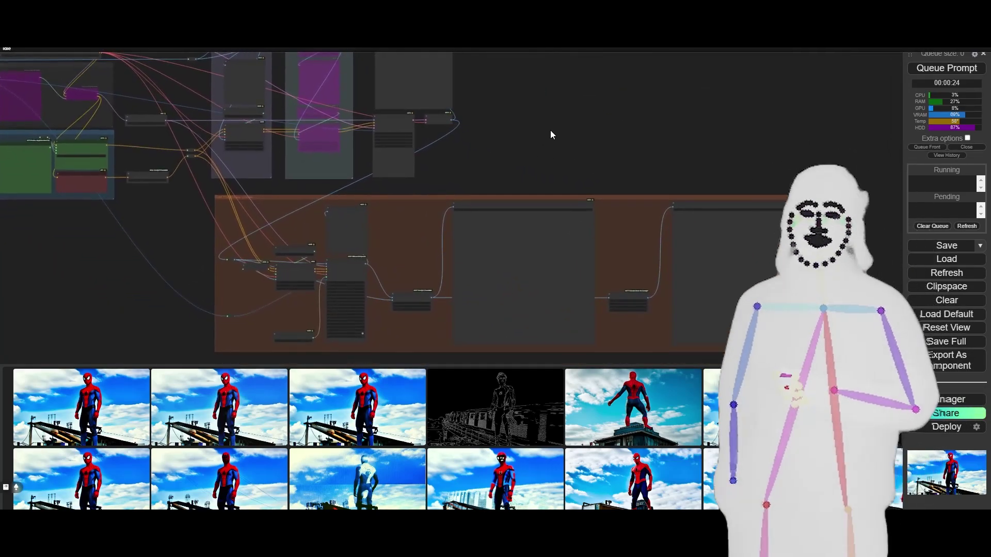
scroll(614, 129, "down", 6)
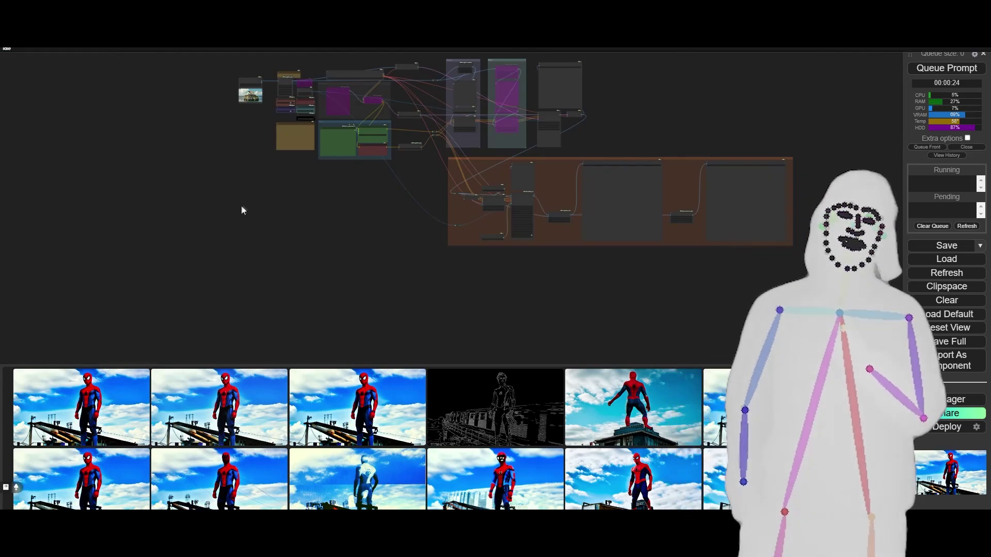
scroll(583, 80, "up", 1)
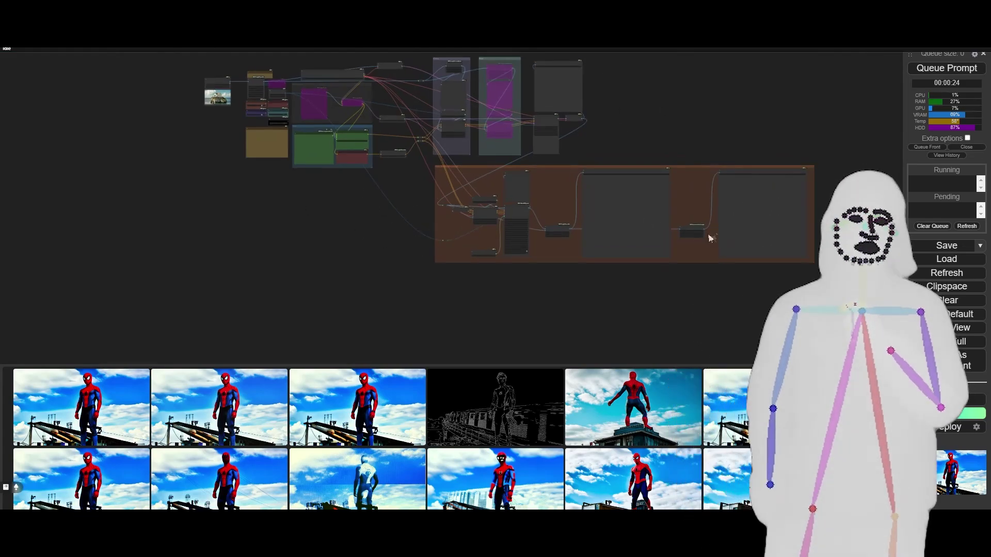
scroll(790, 202, "up", 10)
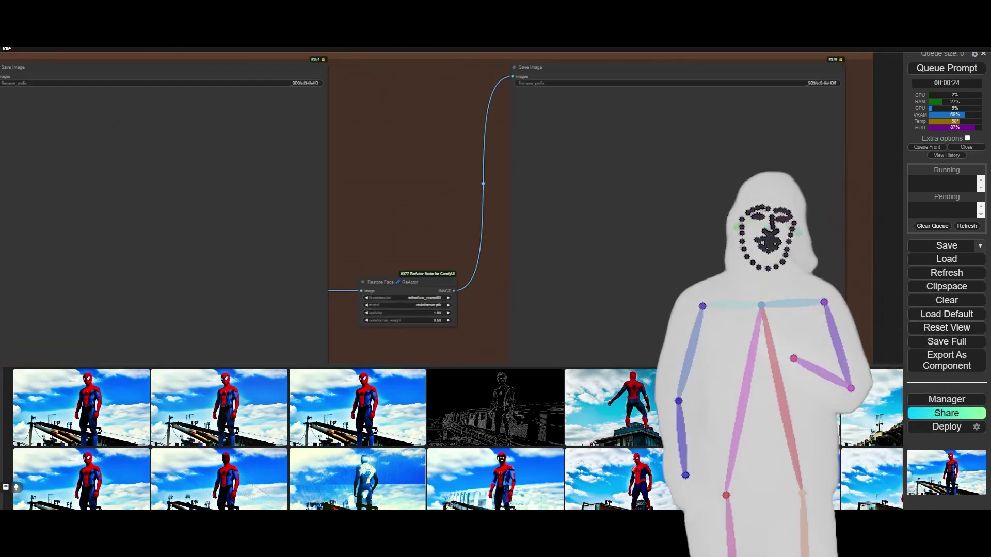
scroll(754, 213, "down", 10)
scroll(396, 280, "up", 8)
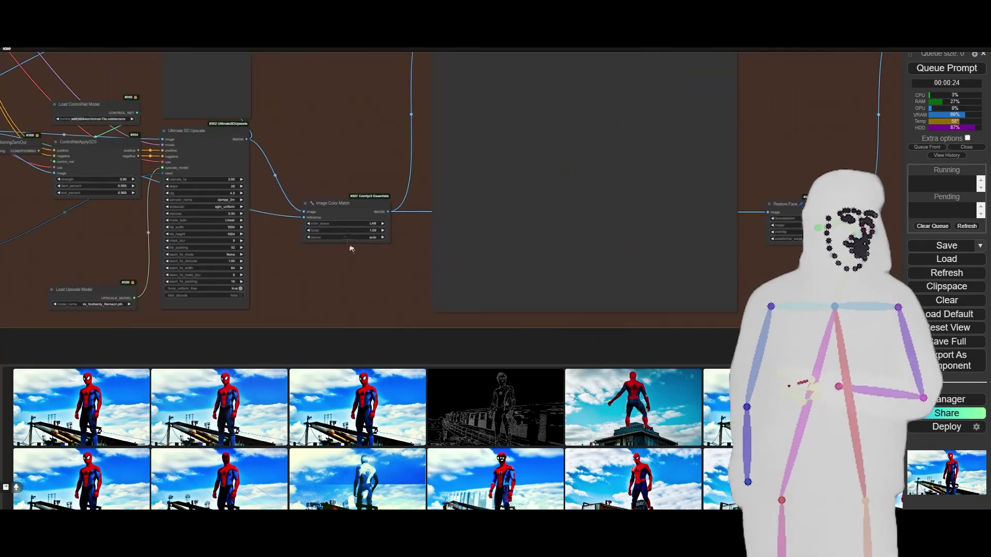
scroll(836, 222, "down", 7)
left_click_drag(828, 318, 433, 318)
scroll(657, 226, "down", 5)
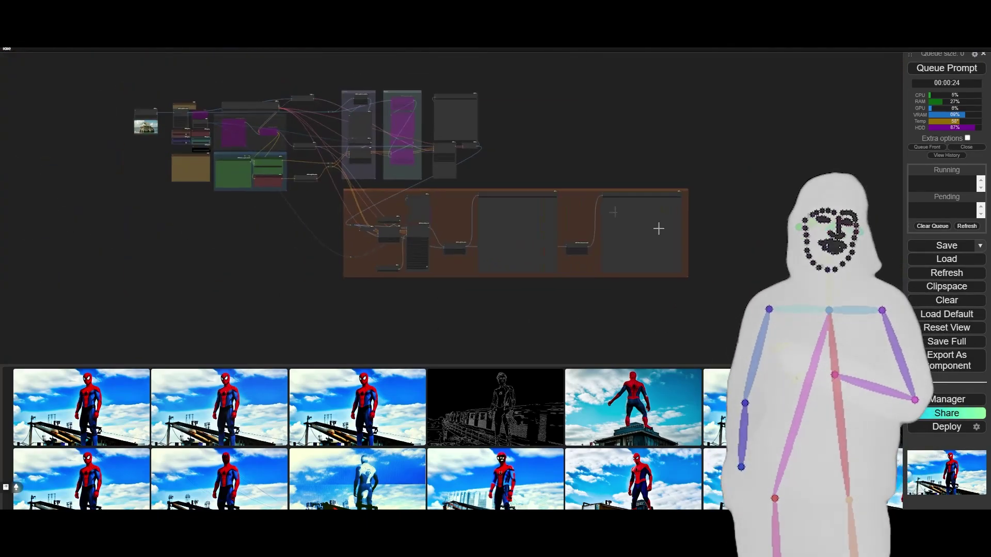
left_click(947, 68)
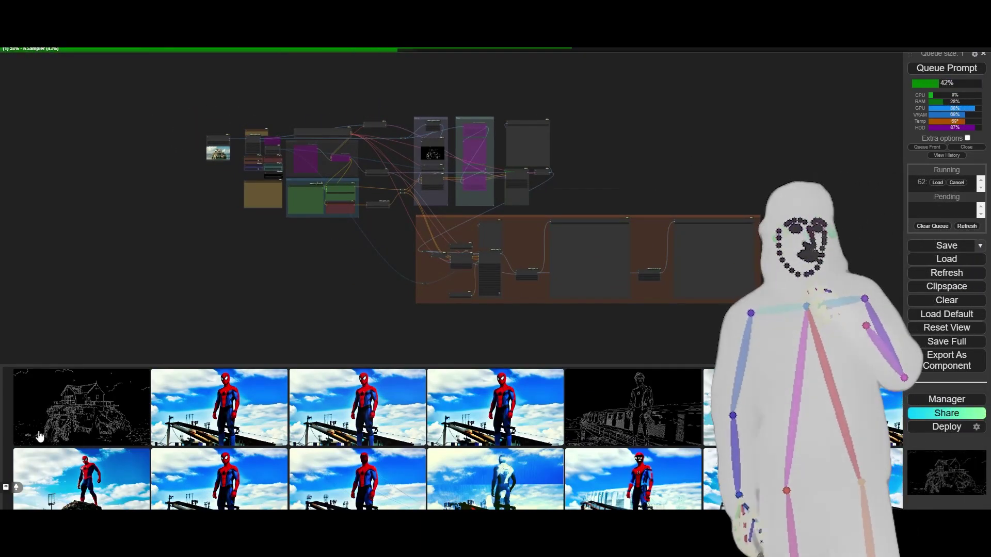
Step: View the house Canny edge map at full size, then inspect the input image and model loaders
left_click(81, 407)
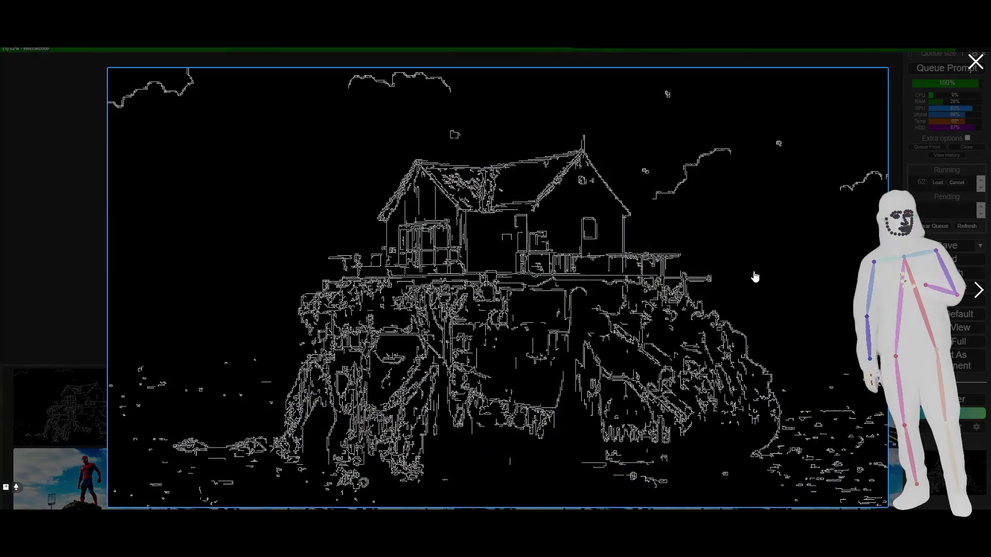
left_click(60, 199)
scroll(381, 157, "up", 5)
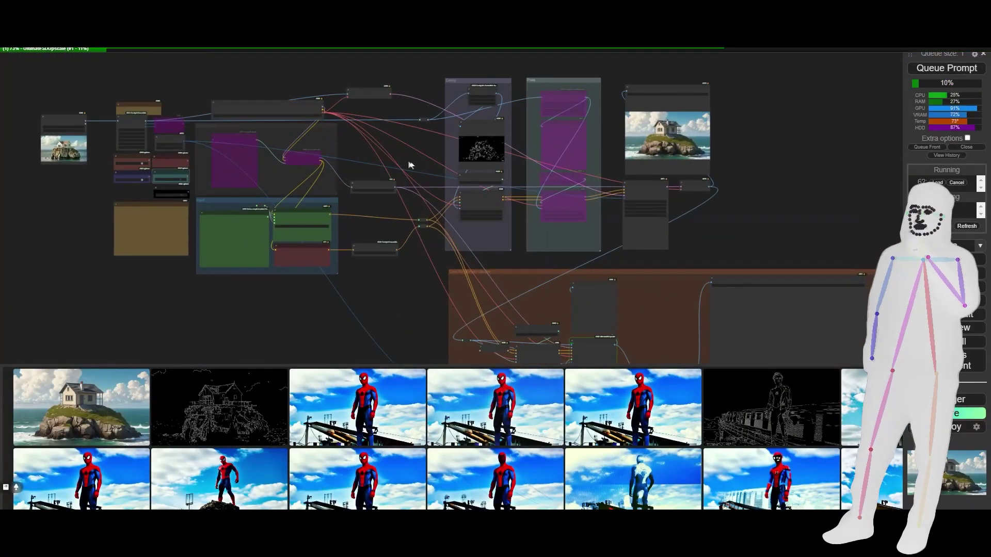
scroll(708, 103, "up", 8)
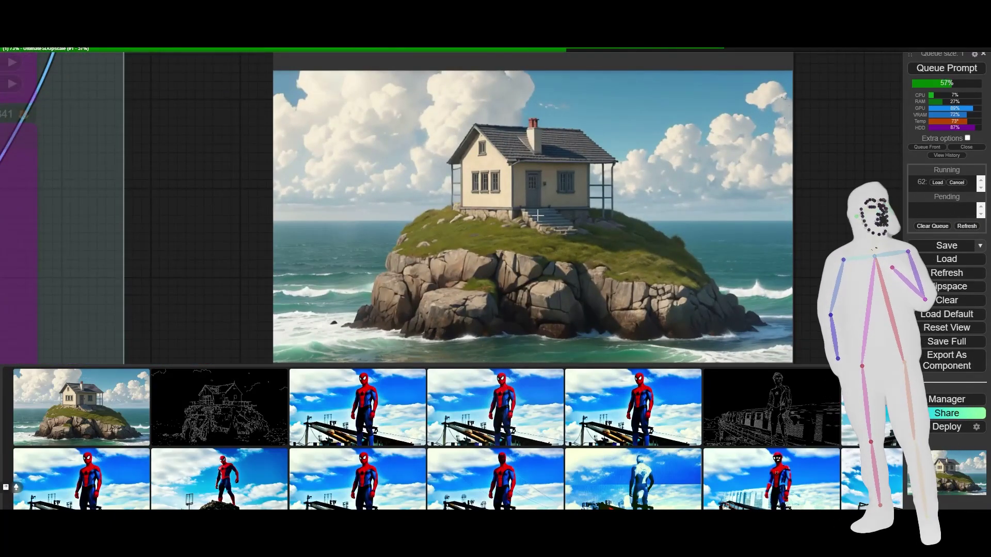
scroll(537, 215, "down", 8)
left_click_drag(201, 310, 380, 300)
Step: Pan and zoom to inspect the generated cream cottage on a rocky island preview
scroll(88, 232, "up", 8)
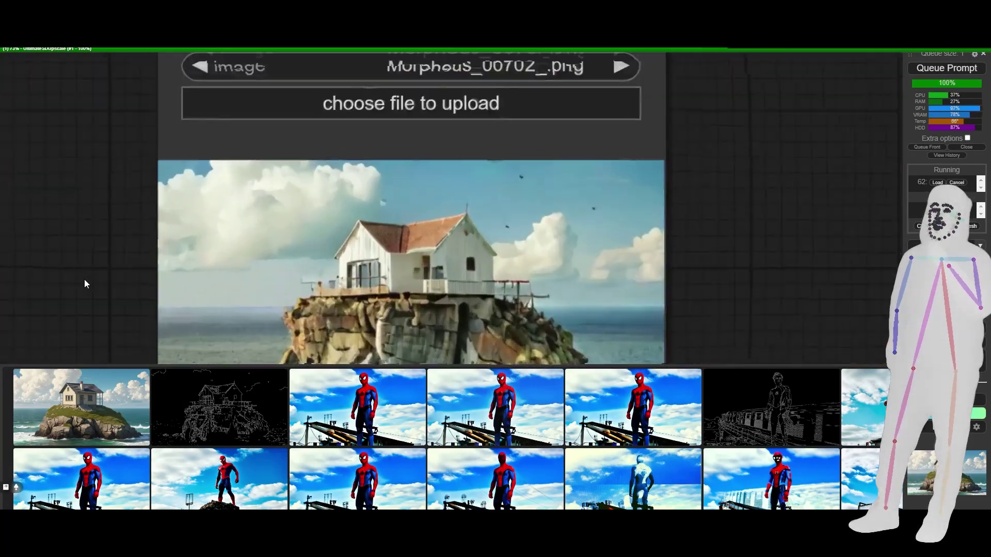
scroll(793, 248, "up", 5)
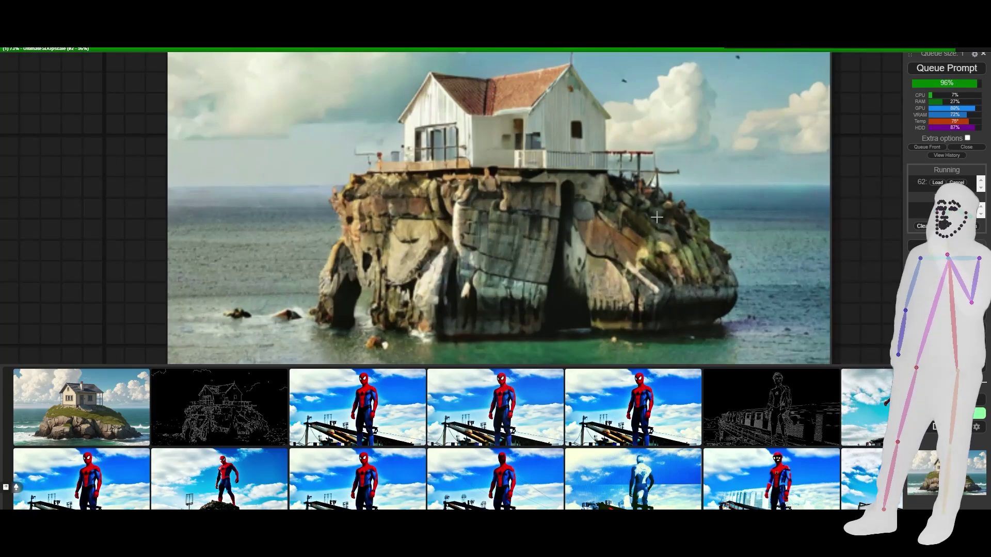
scroll(608, 248, "down", 2)
scroll(129, 235, "down", 12)
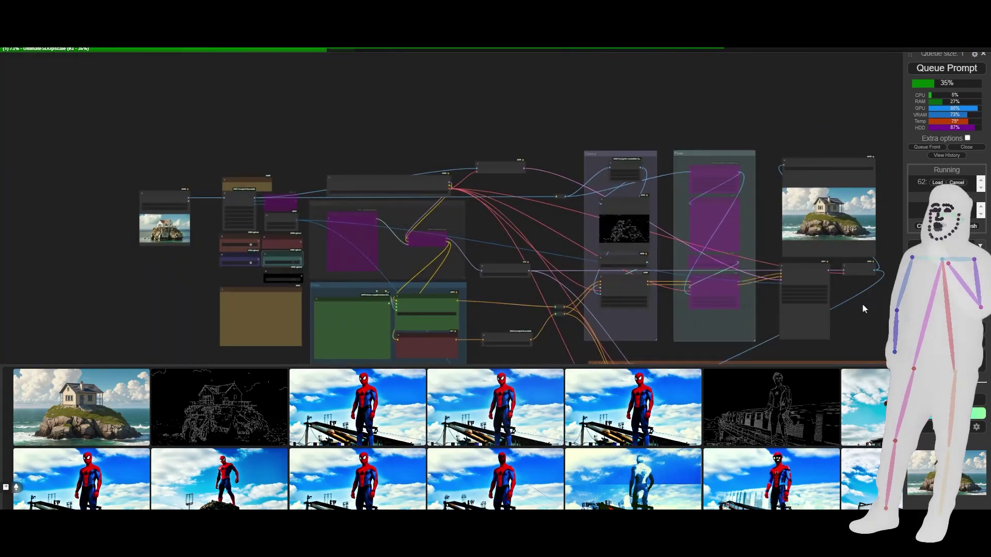
left_click_drag(862, 309, 488, 384)
scroll(454, 255, "up", 15)
scroll(454, 255, "up", 1)
scroll(511, 254, "down", 4)
left_click_drag(742, 251, 760, 224)
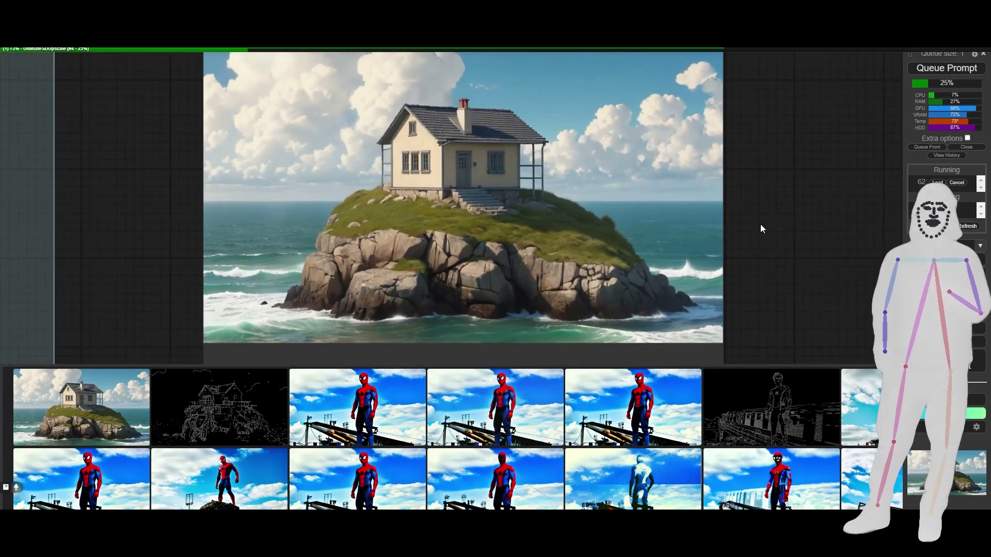
scroll(760, 224, "down", 10)
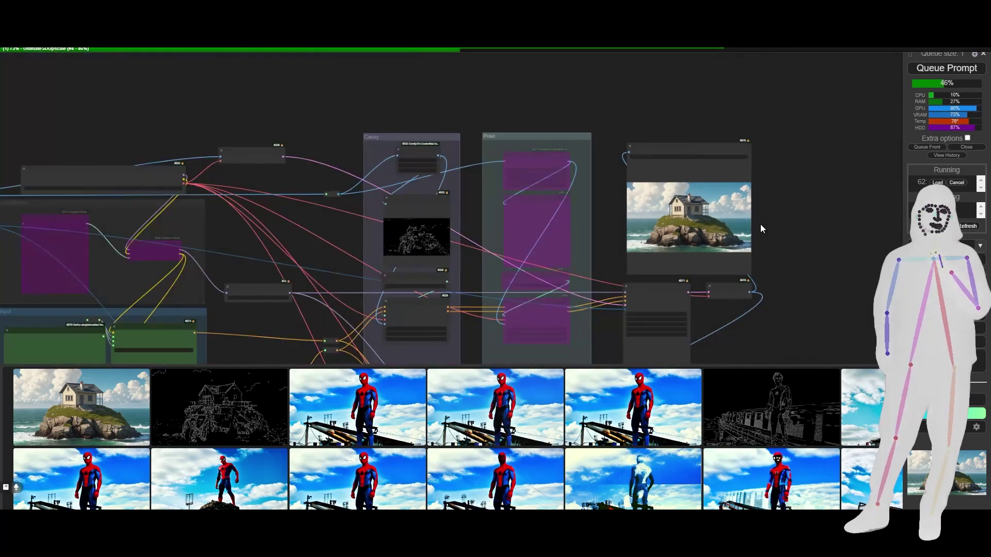
Step: Pan to the final output group and zoom into the upscaled, colour-matched cottage image
scroll(760, 224, "down", 2)
scroll(760, 224, "down", 3)
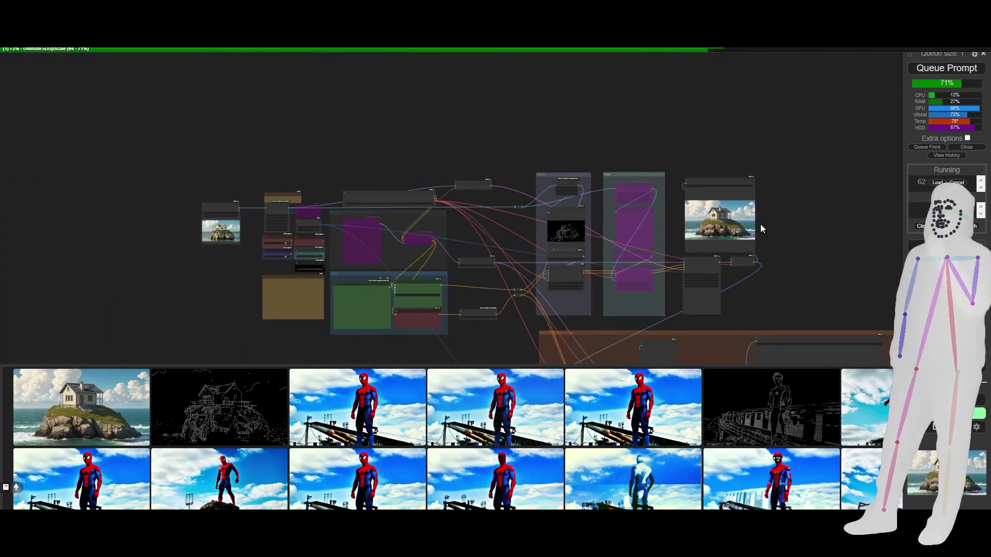
left_click_drag(794, 263, 504, 104)
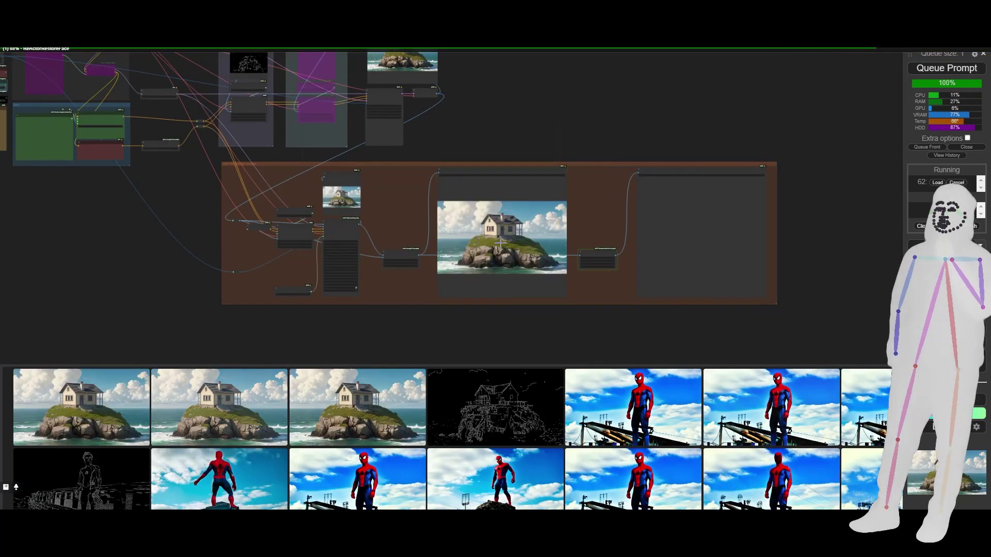
scroll(501, 241, "up", 20)
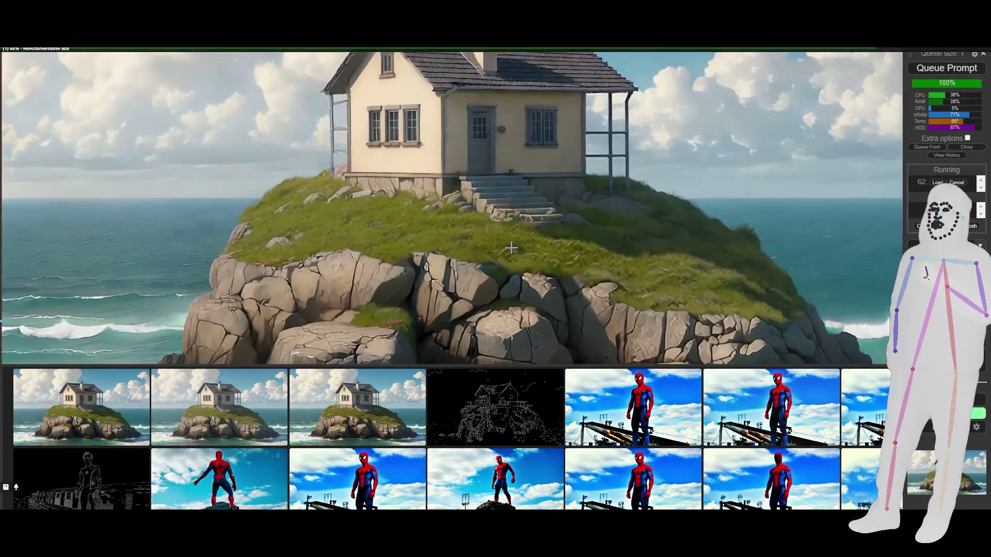
scroll(362, 222, "up", 8)
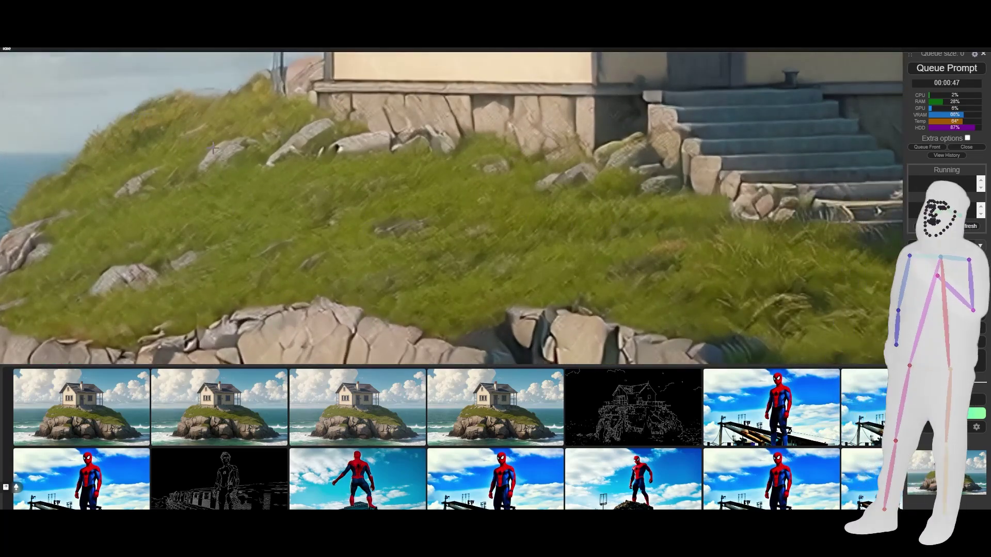
scroll(151, 326, "down", 4)
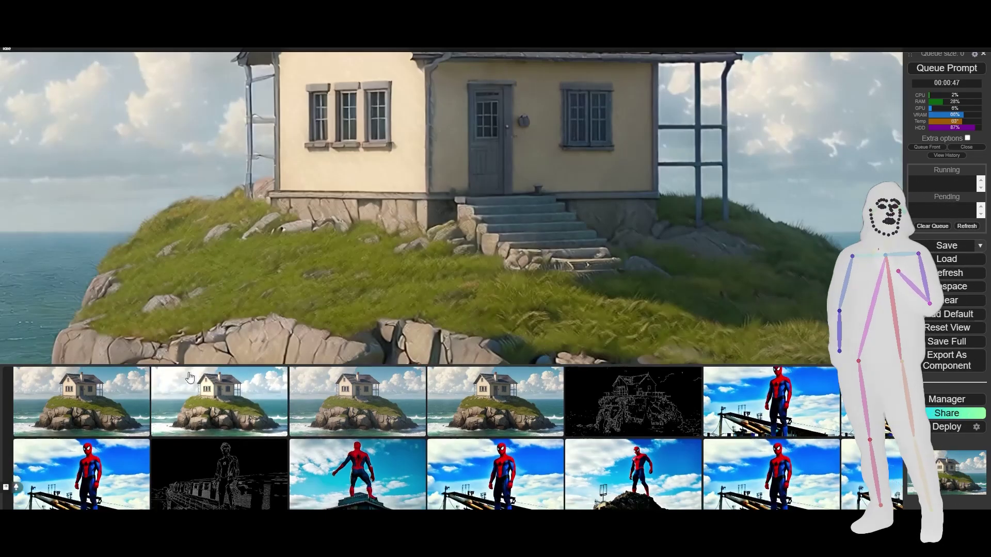
scroll(380, 124, "up", 3)
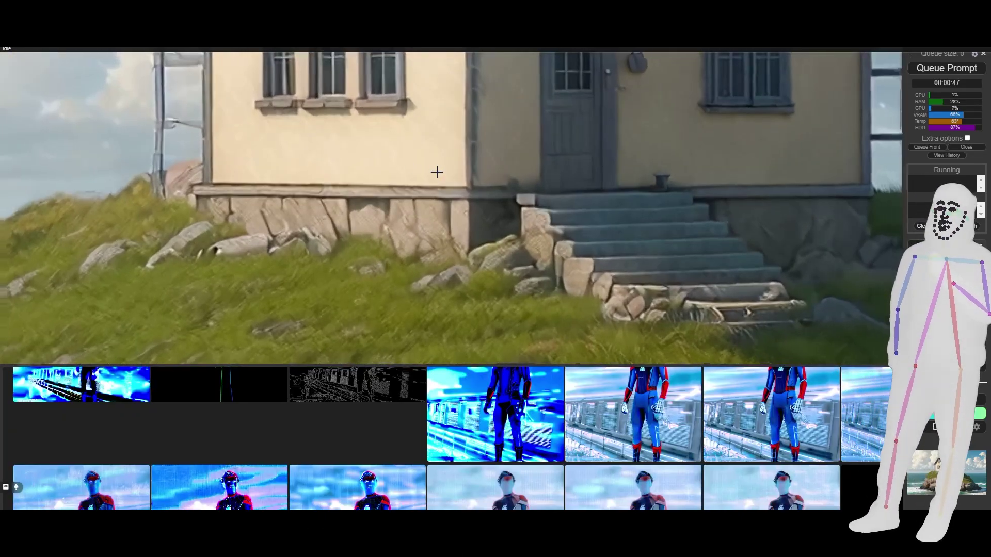
scroll(437, 172, "down", 5)
left_click_drag(746, 139, 757, 173)
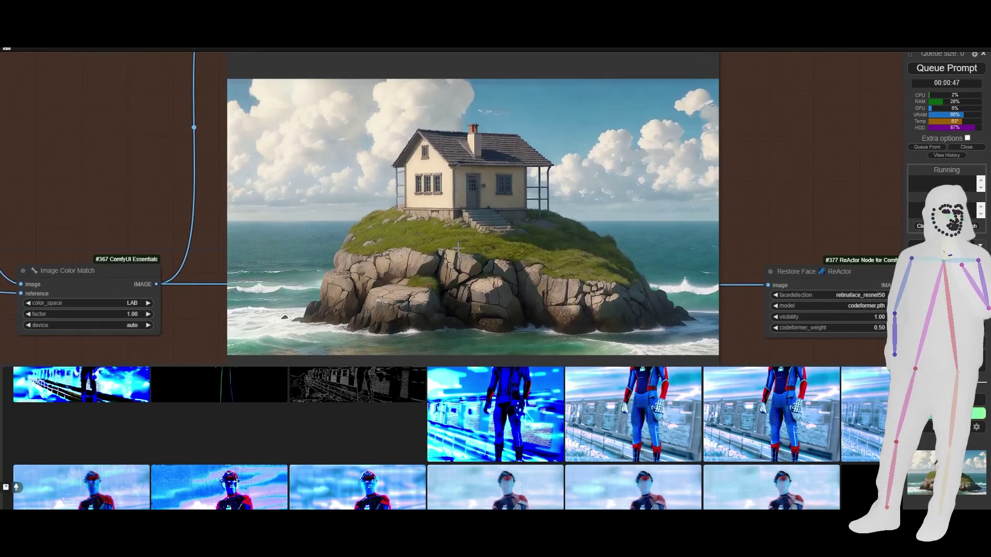
scroll(367, 155, "up", 2)
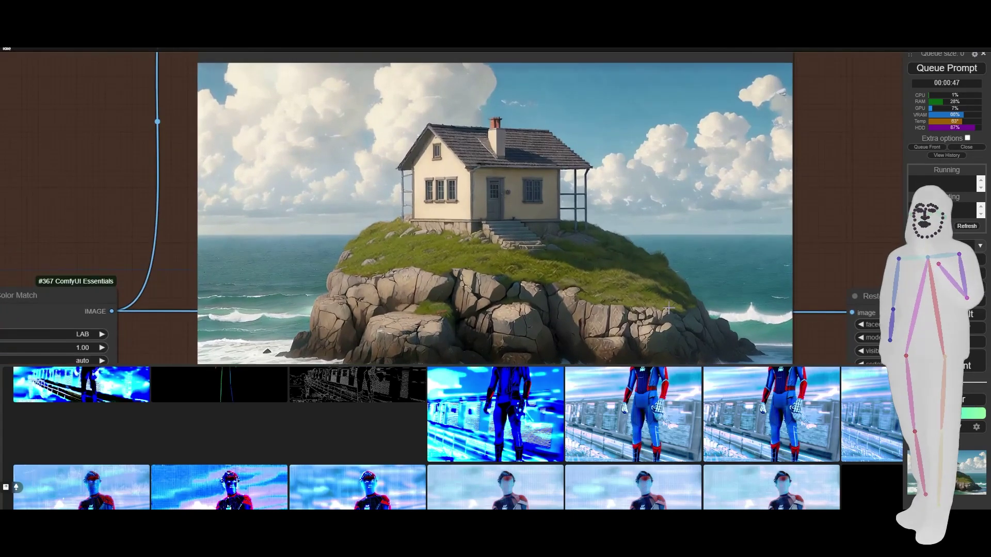
scroll(669, 309, "up", 15)
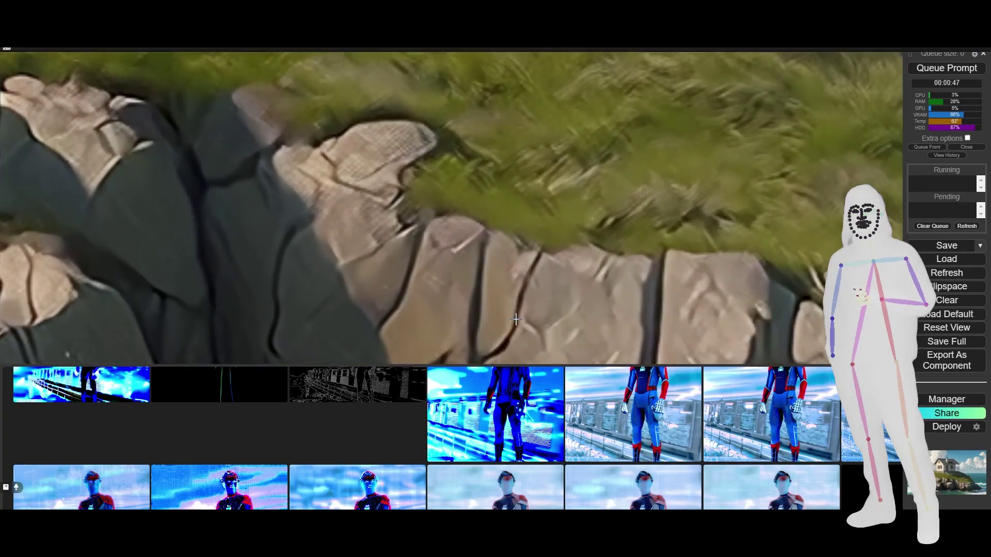
scroll(421, 229, "down", 10)
scroll(419, 116, "up", 5)
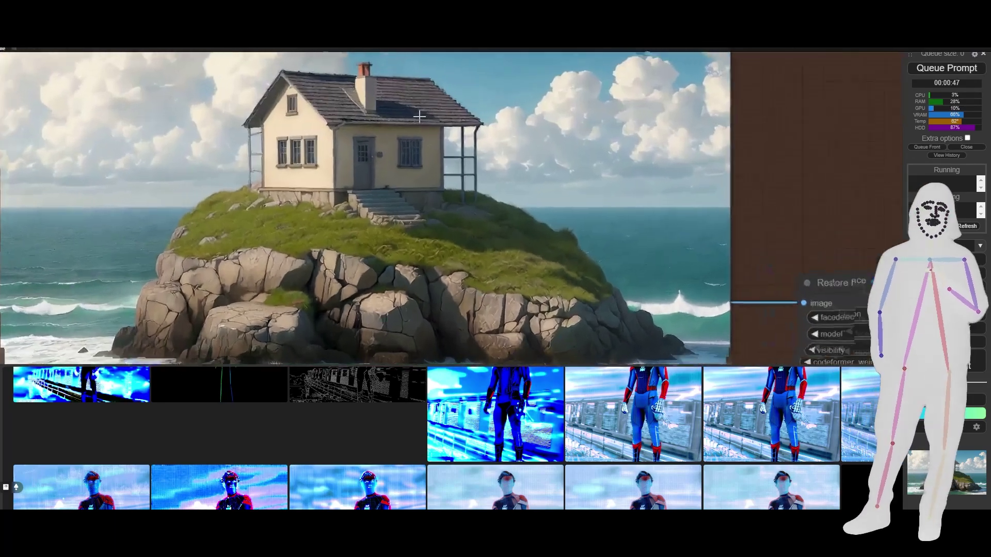
scroll(419, 116, "up", 3)
scroll(419, 116, "down", 6)
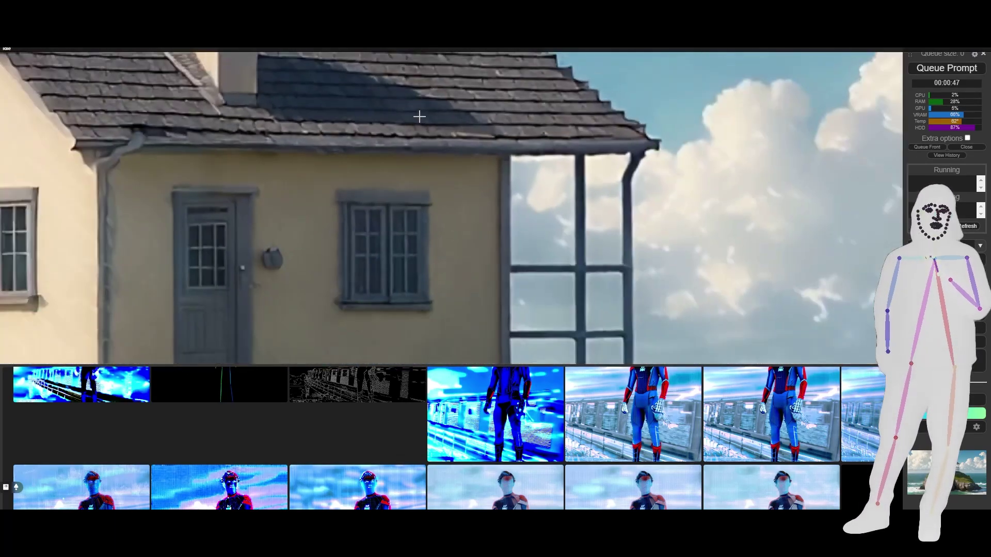
scroll(216, 121, "up", 5)
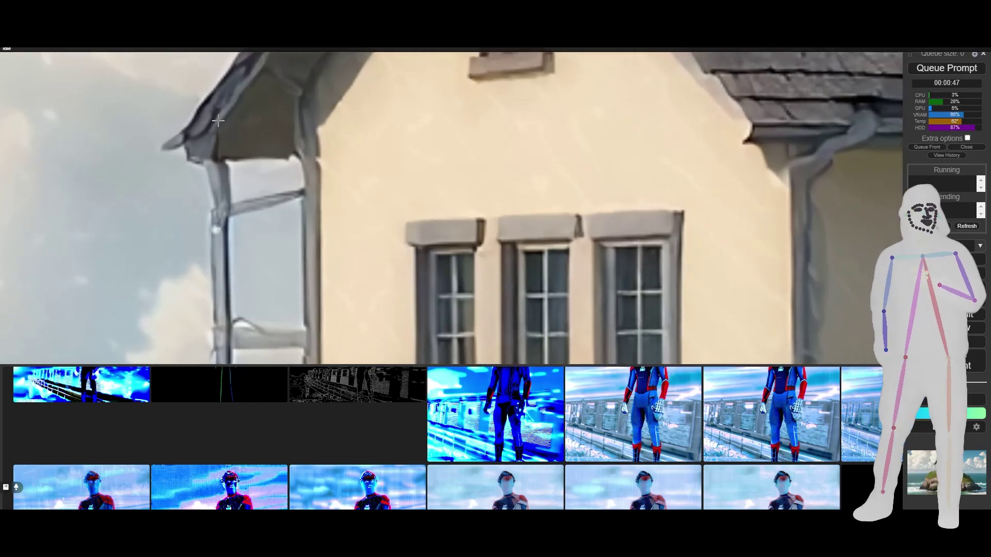
scroll(218, 121, "down", 3)
scroll(218, 121, "down", 5)
scroll(59, 336, "up", 10)
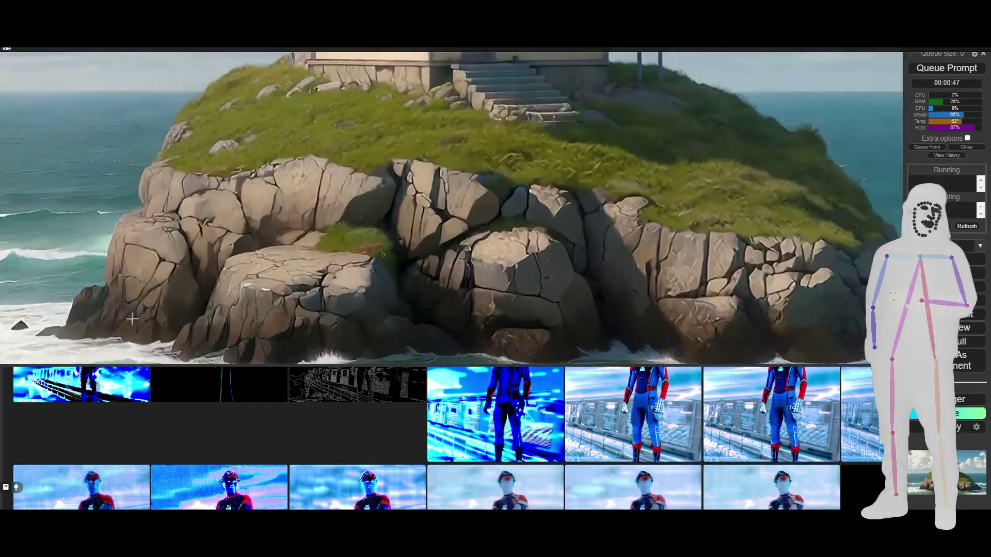
scroll(387, 294, "down", 5)
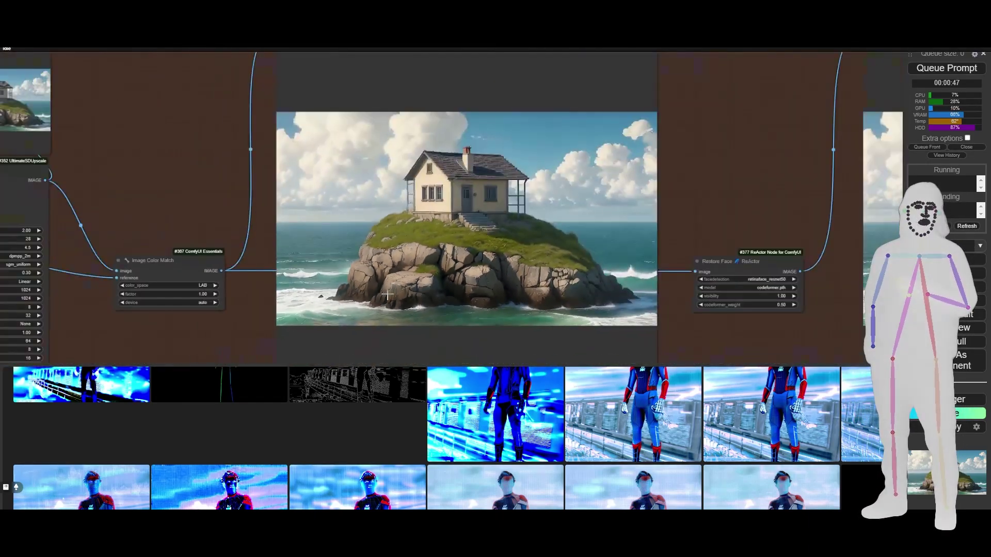
scroll(516, 204, "down", 5)
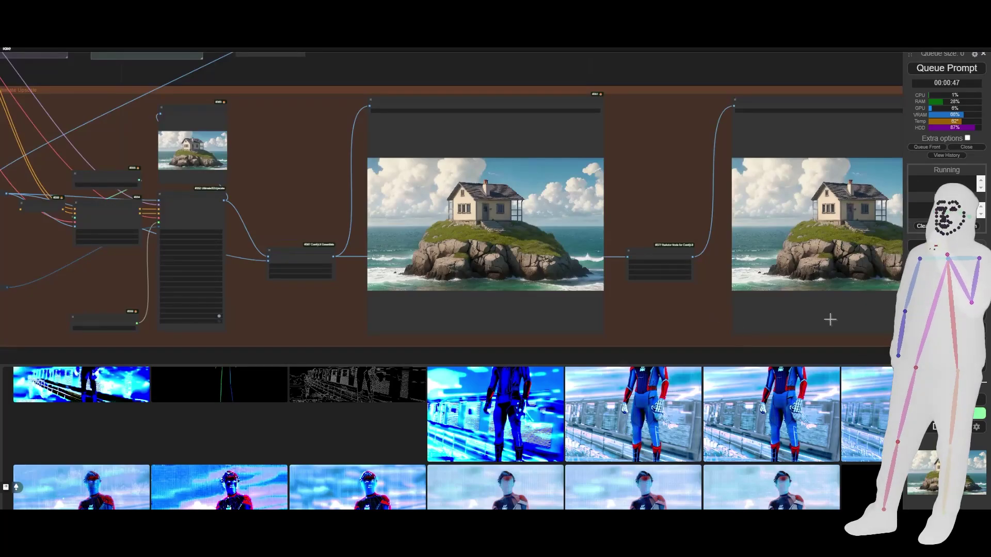
left_click_drag(701, 327, 360, 339)
scroll(532, 242, "up", 10)
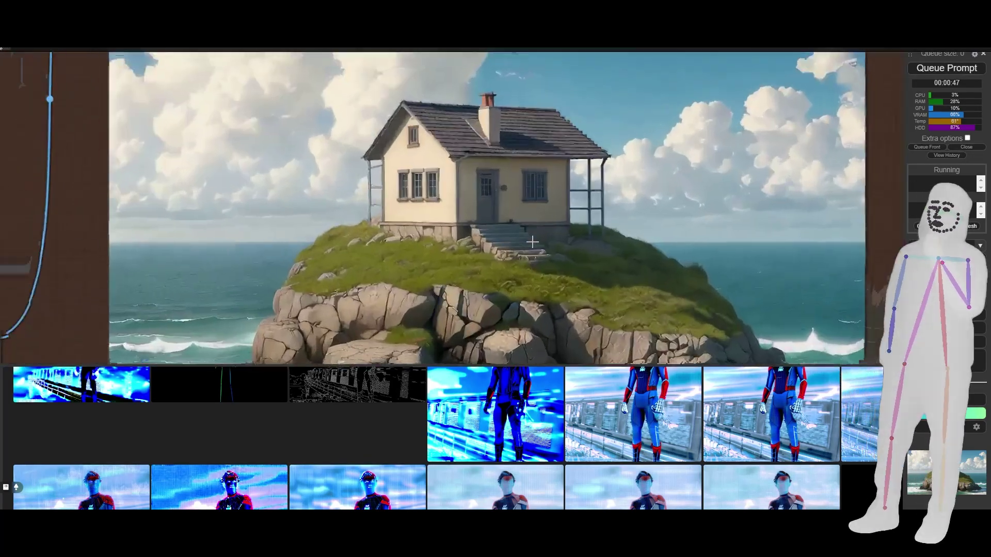
scroll(532, 242, "down", 10)
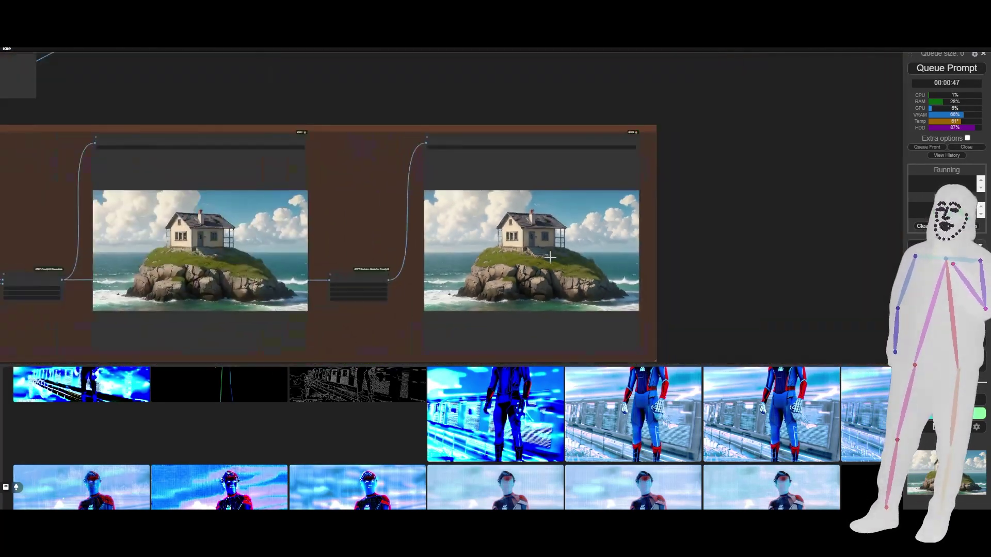
left_click_drag(344, 162, 622, 197)
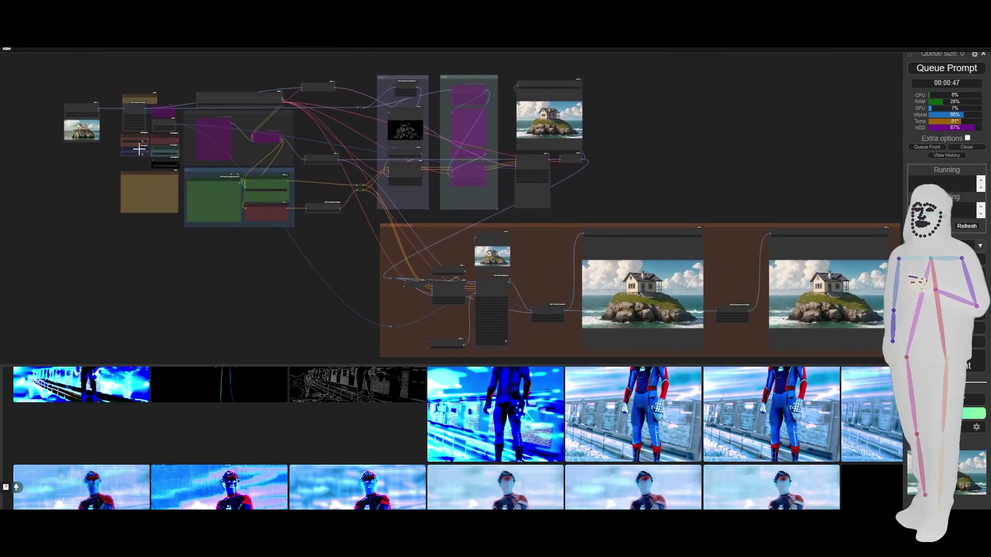
scroll(76, 101, "up", 6)
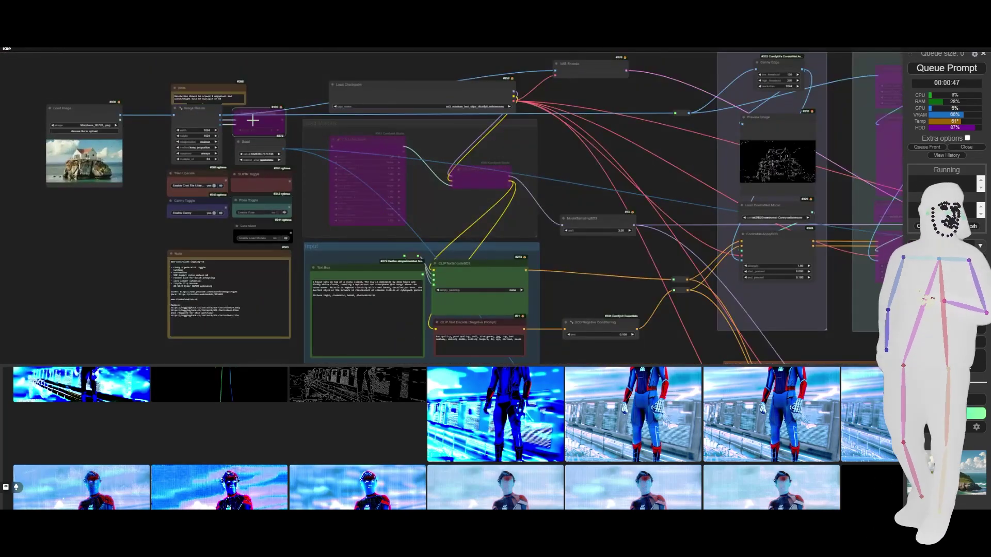
scroll(252, 120, "up", 7)
scroll(252, 120, "down", 3)
scroll(343, 175, "up", 3)
left_click_drag(55, 156, 0, 251)
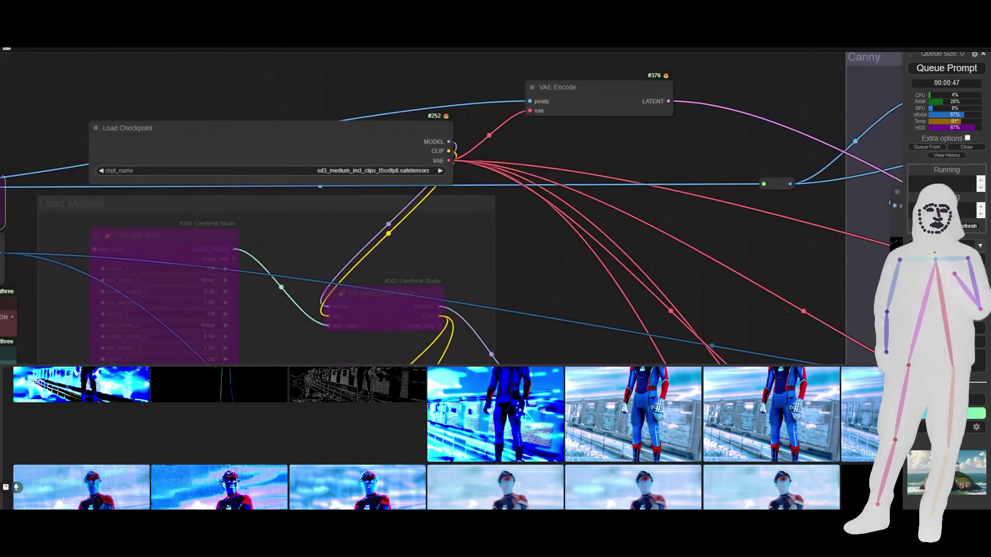
left_click_drag(591, 95, 369, 175)
scroll(425, 274, "down", 6)
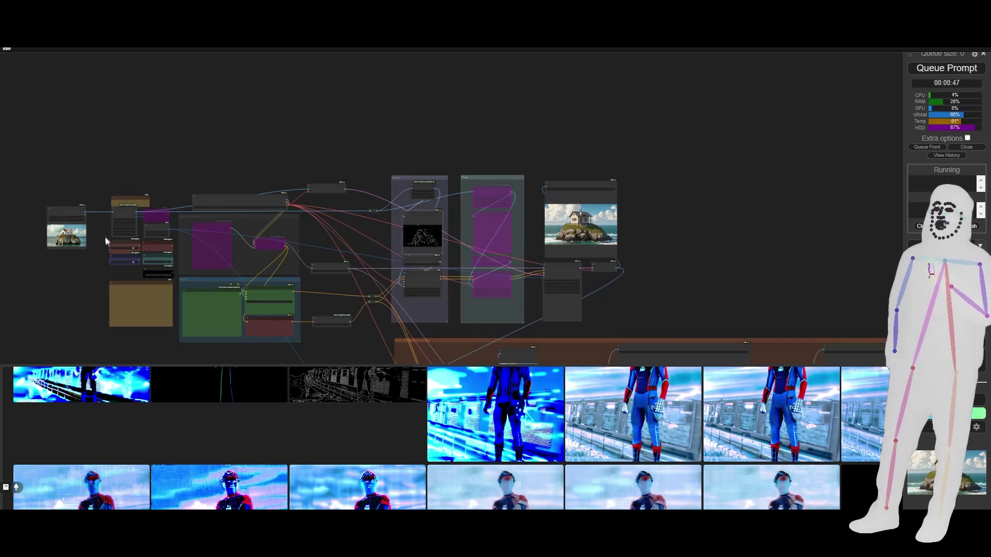
scroll(564, 313, "up", 12)
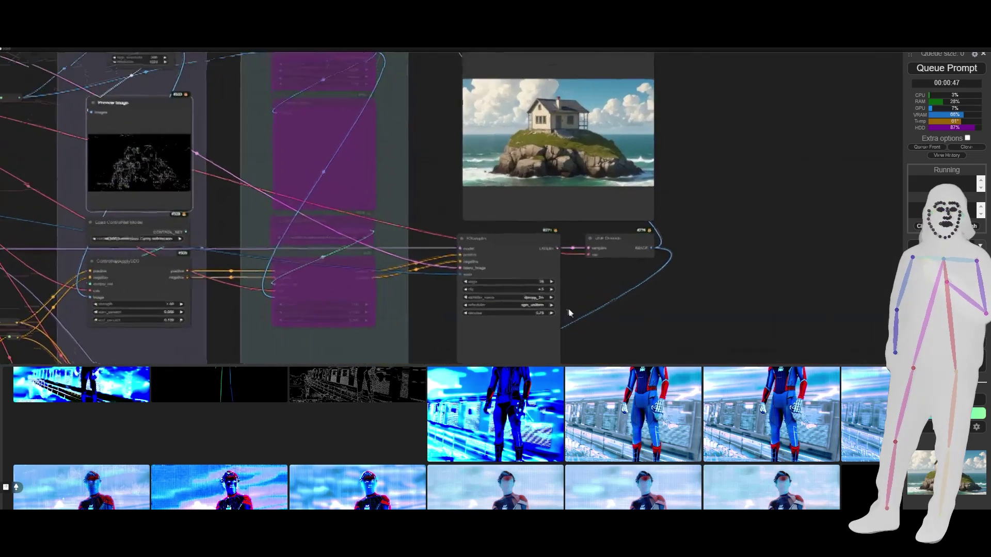
scroll(594, 306, "up", 3)
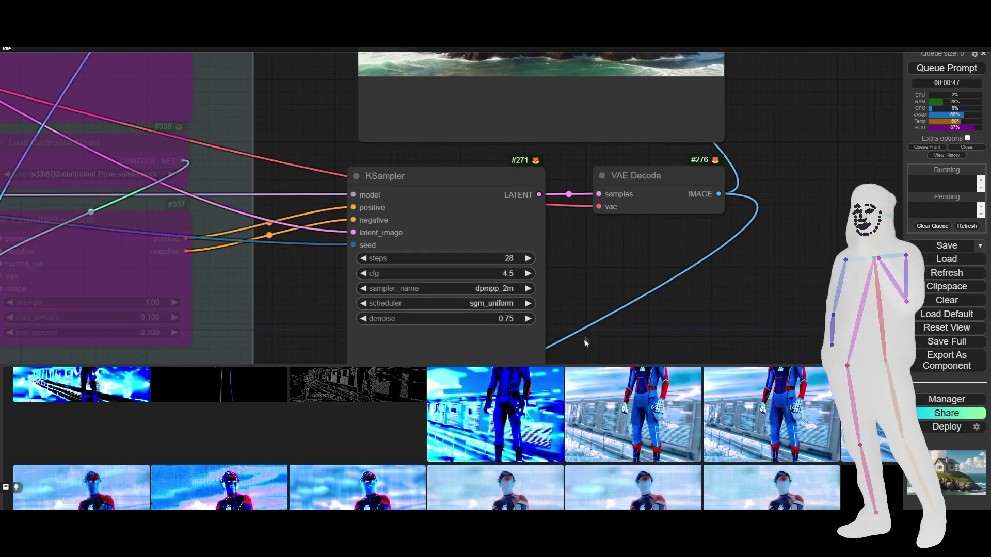
scroll(598, 330, "down", 6)
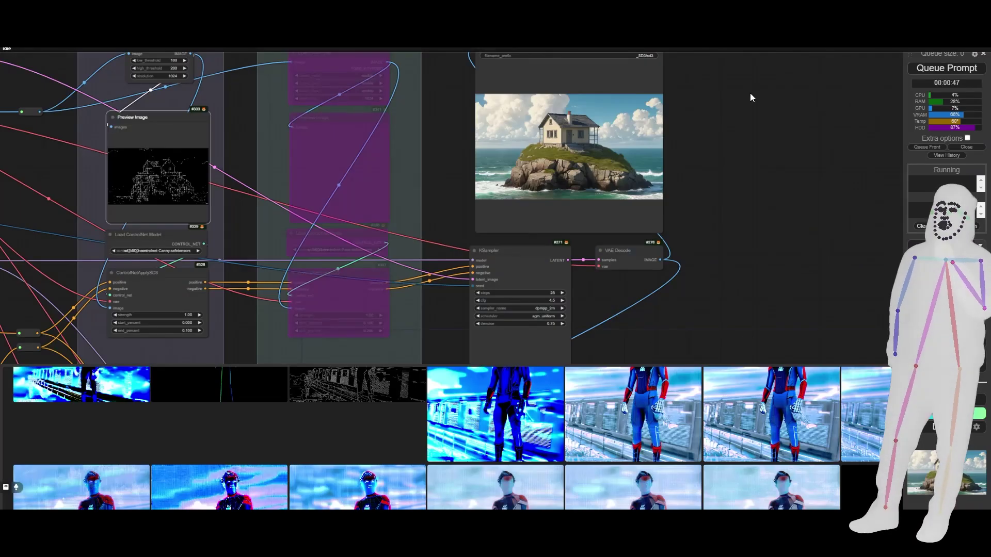
scroll(581, 328, "up", 6)
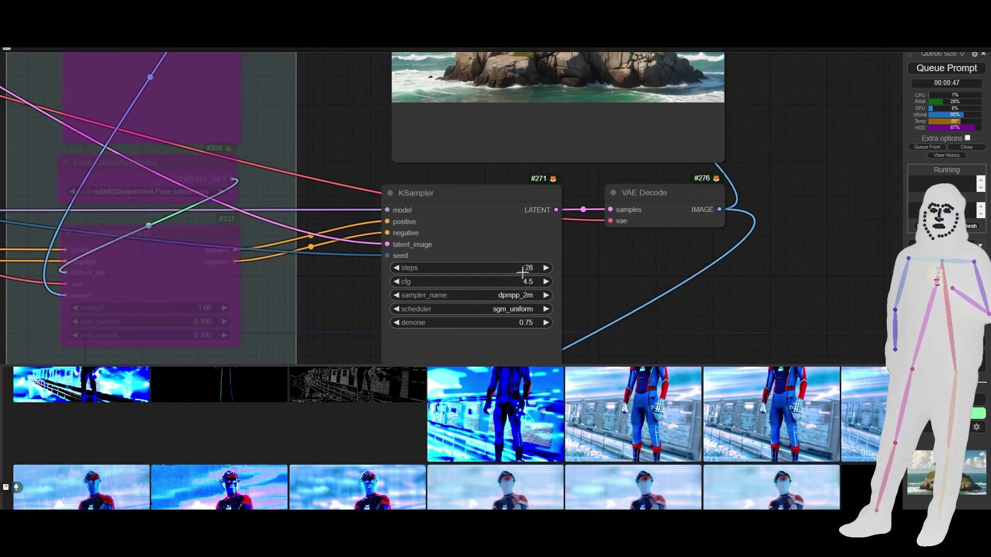
left_click(529, 422)
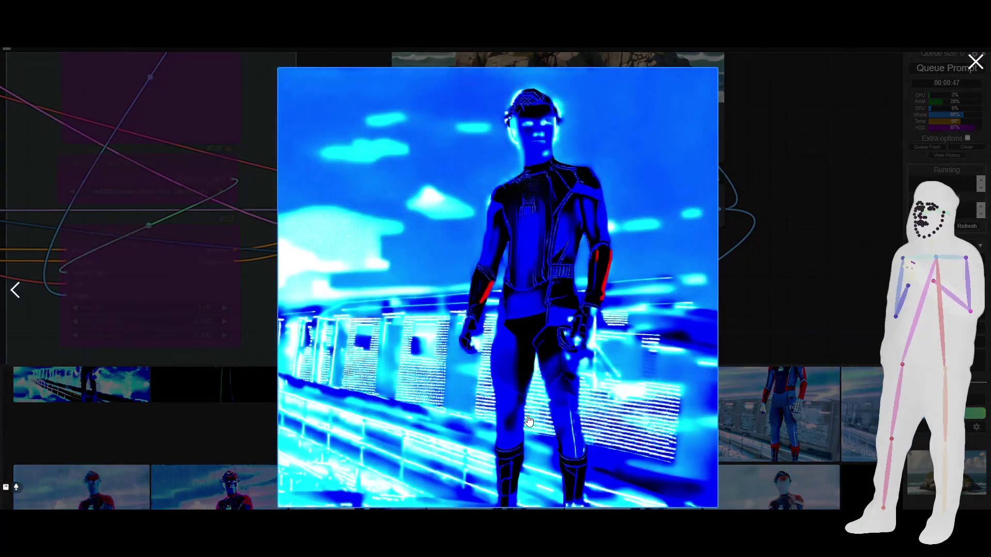
left_click(735, 324)
scroll(434, 398, "up", 3)
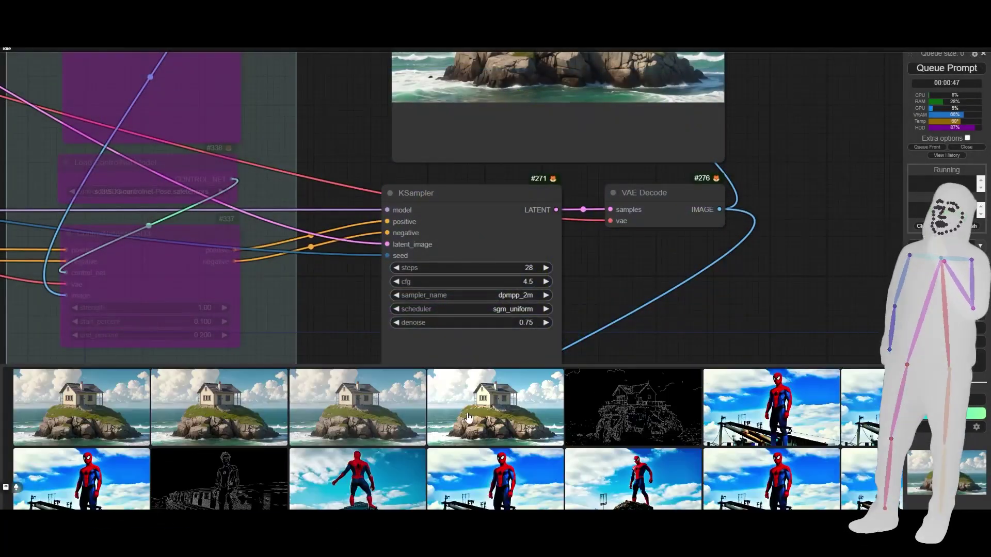
scroll(423, 416, "down", 1)
left_click(462, 454)
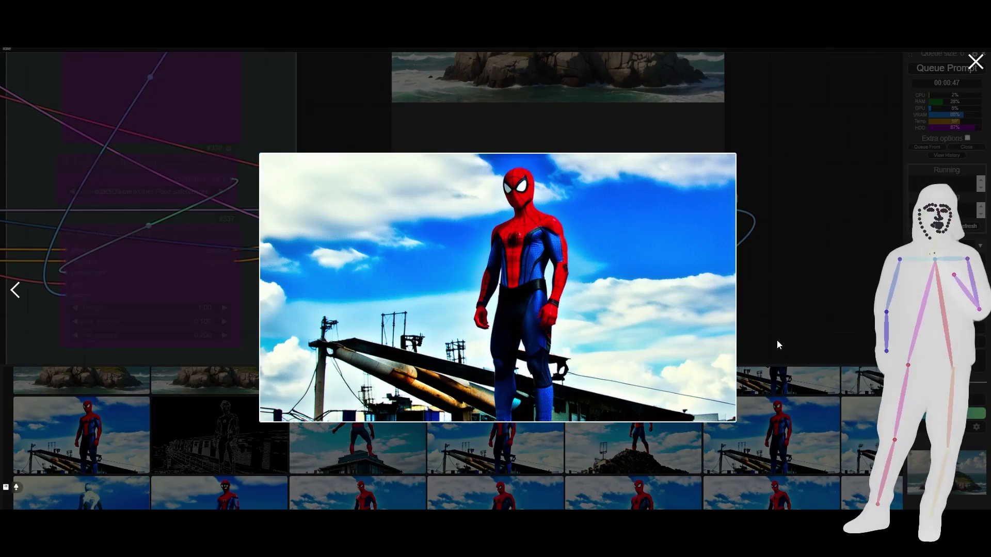
left_click(213, 449)
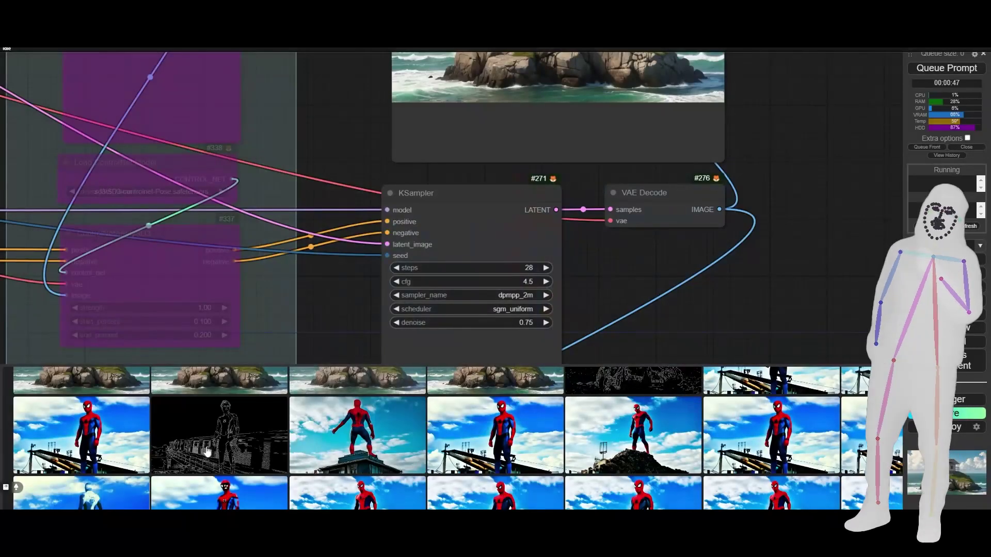
left_click(209, 451)
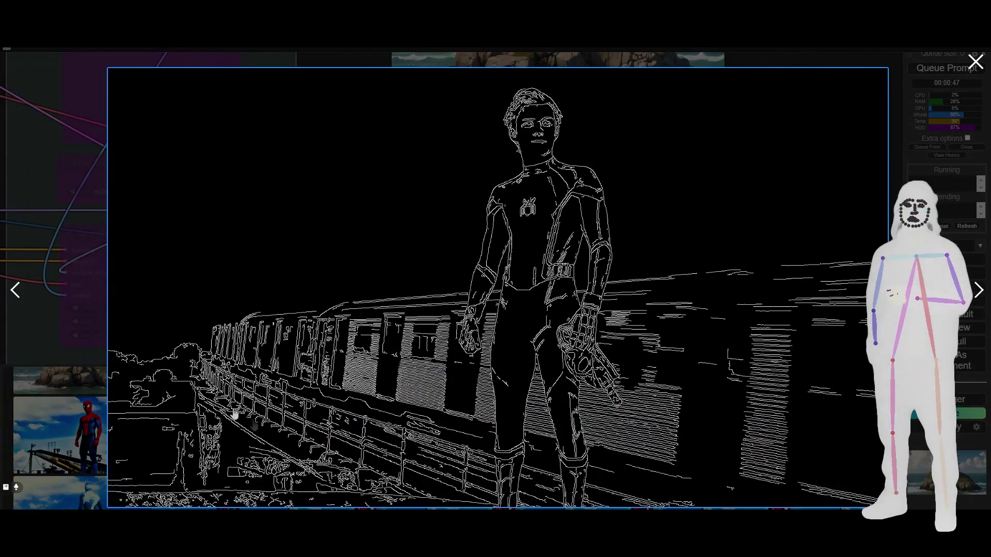
left_click(975, 71)
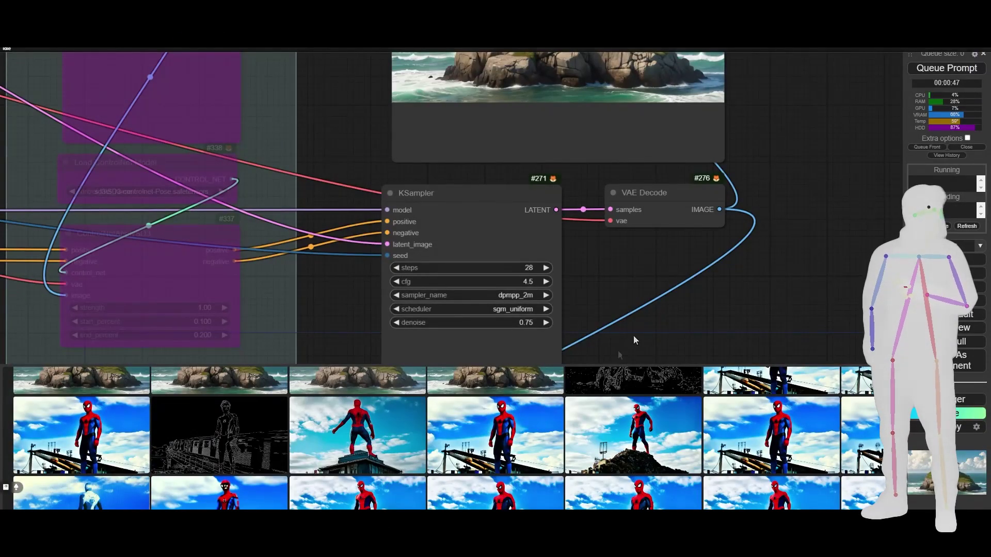
left_click(279, 453)
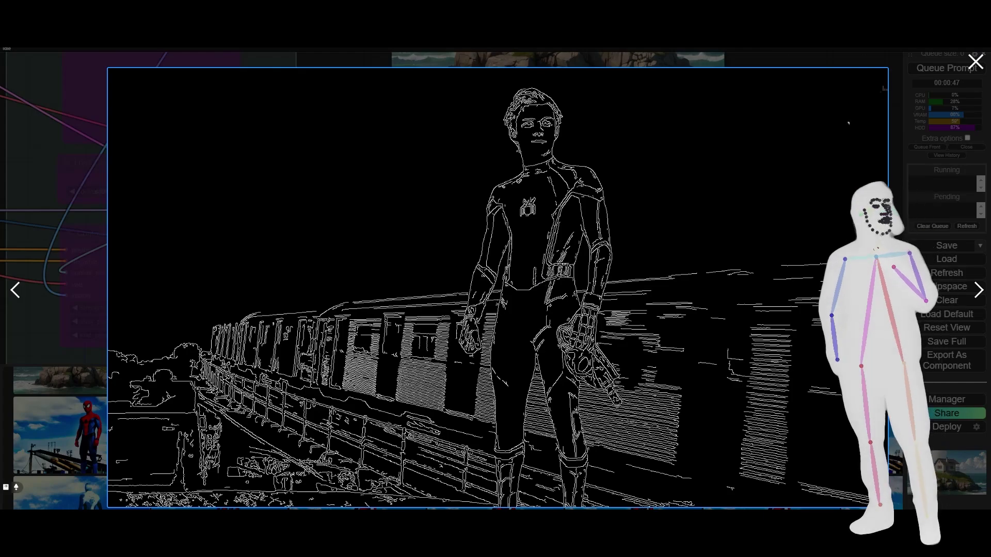
left_click(974, 63)
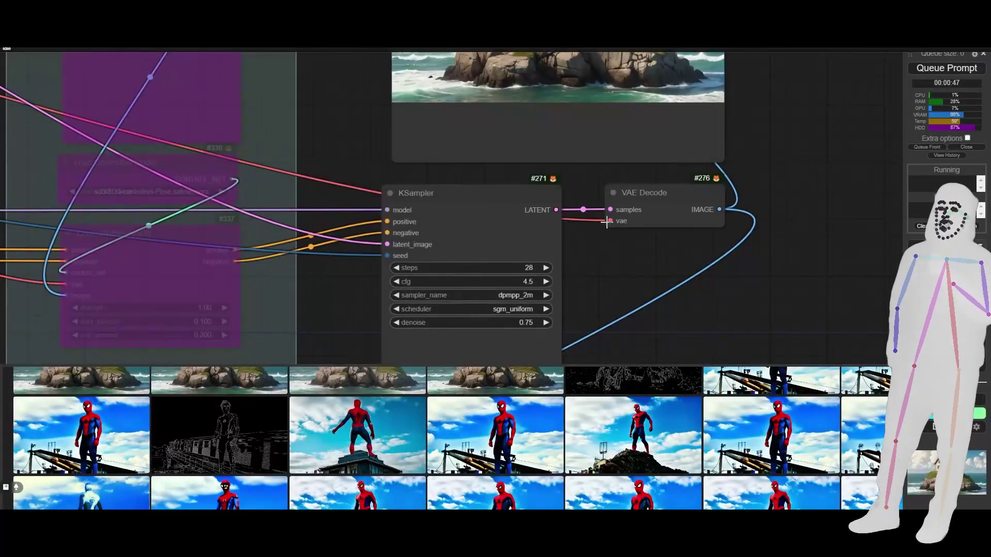
scroll(630, 269, "down", 8)
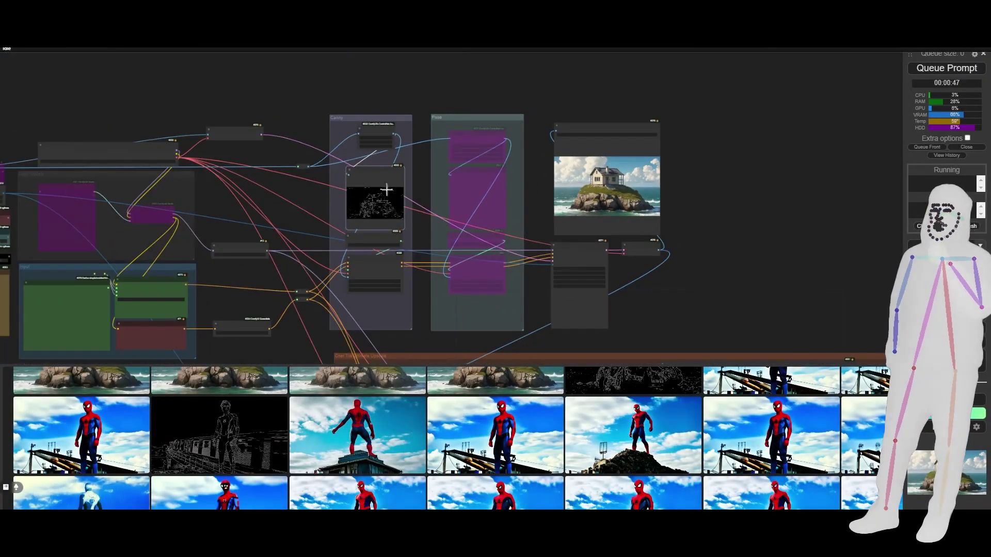
scroll(374, 191, "up", 8)
scroll(375, 191, "up", 2)
scroll(374, 190, "down", 3)
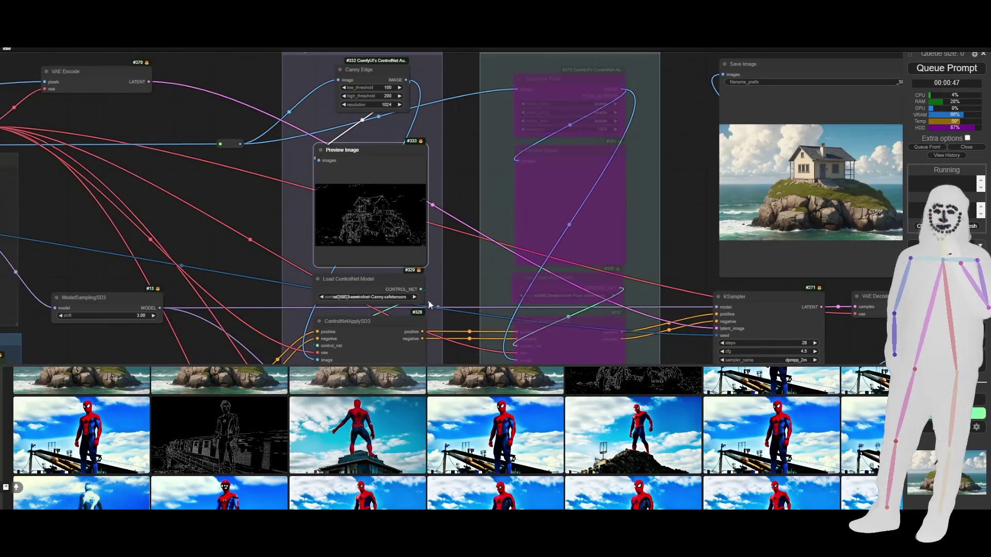
scroll(443, 185, "down", 6)
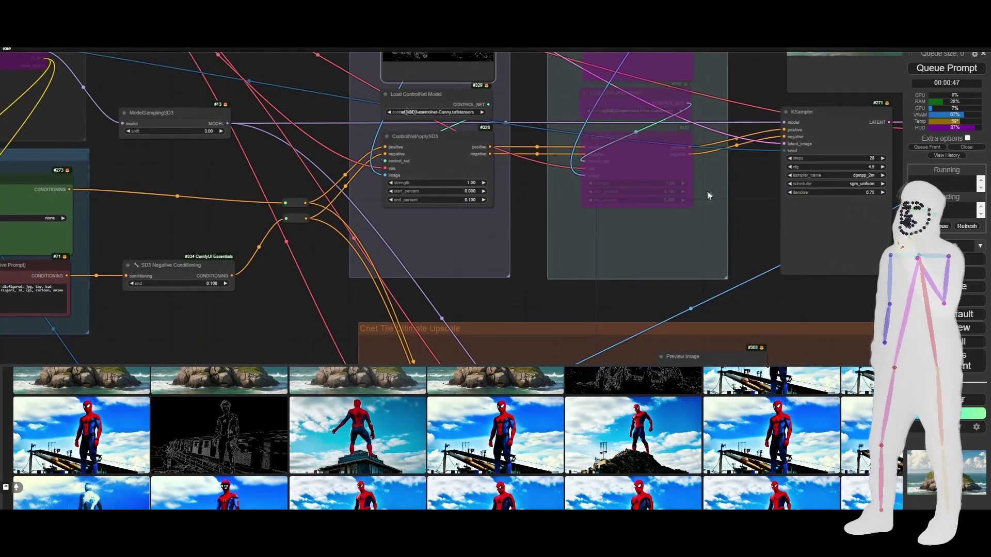
left_click_drag(765, 207, 760, 269)
scroll(407, 247, "up", 5)
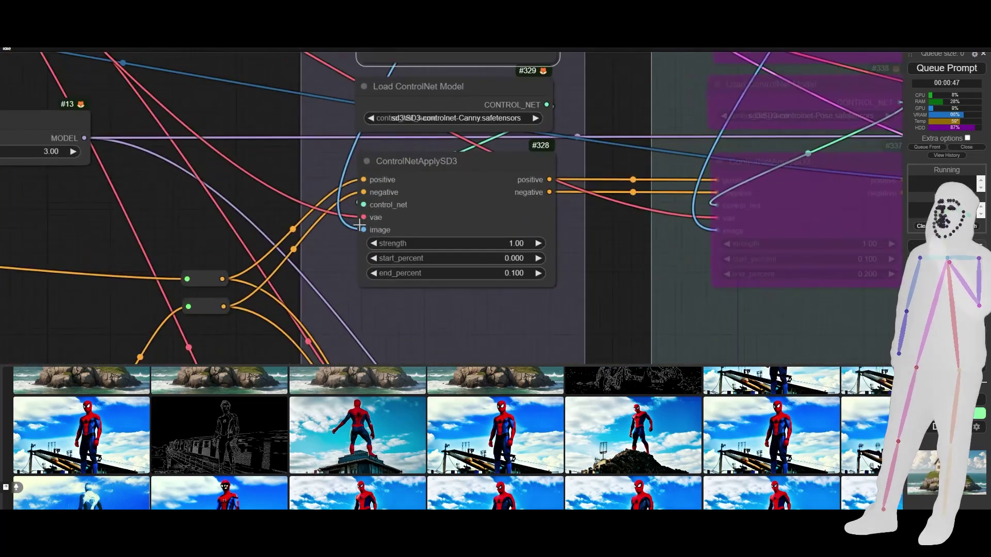
scroll(323, 268, "down", 10)
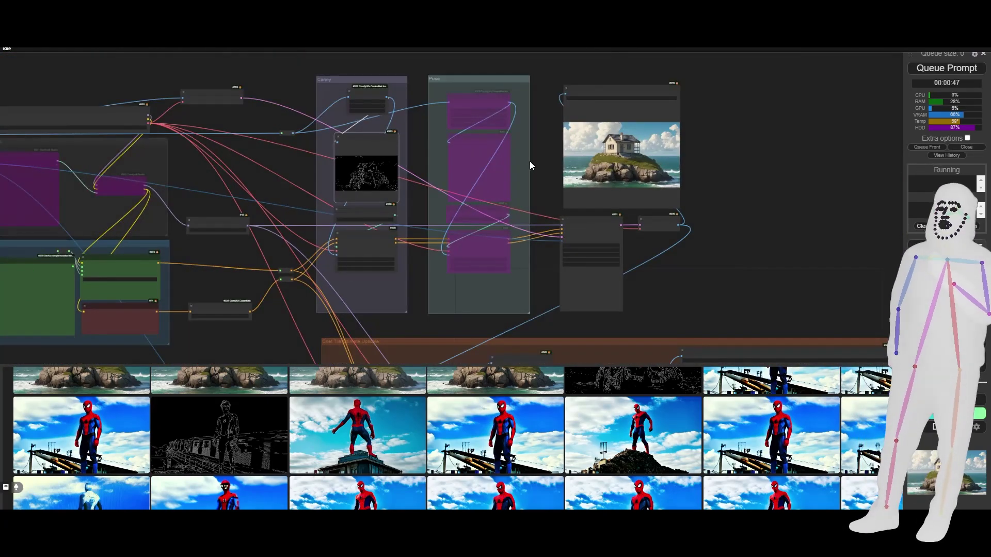
scroll(566, 223, "up", 3)
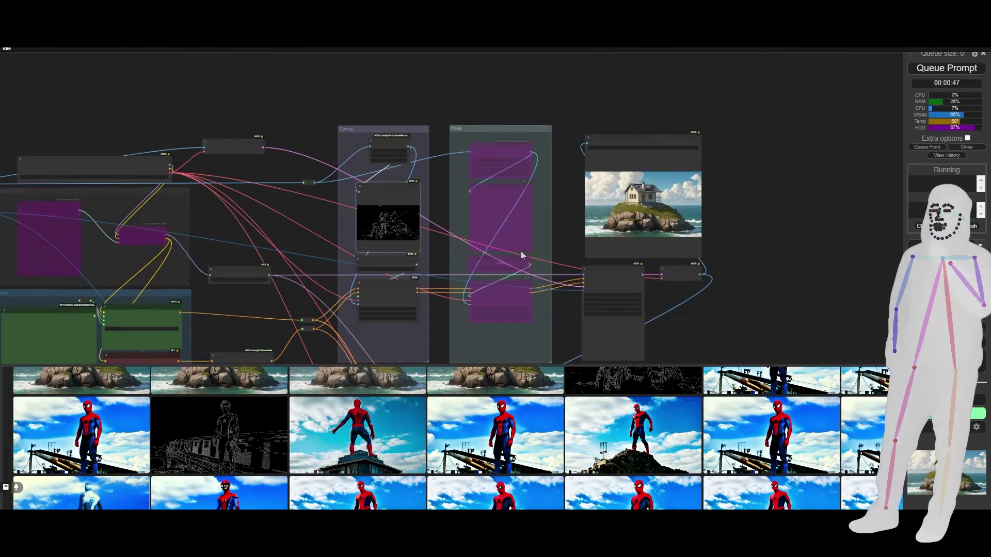
scroll(500, 245, "down", 5)
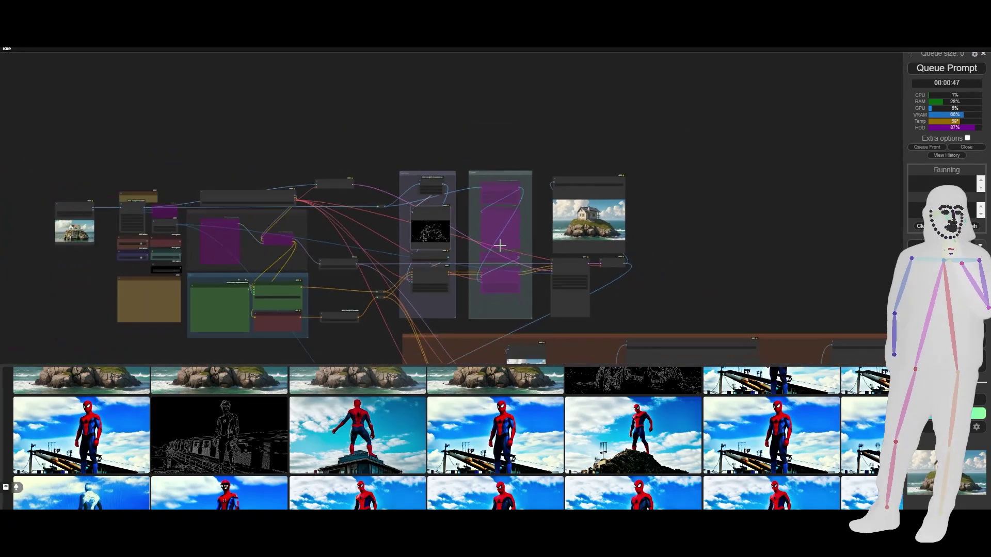
left_click_drag(326, 239, 404, 168)
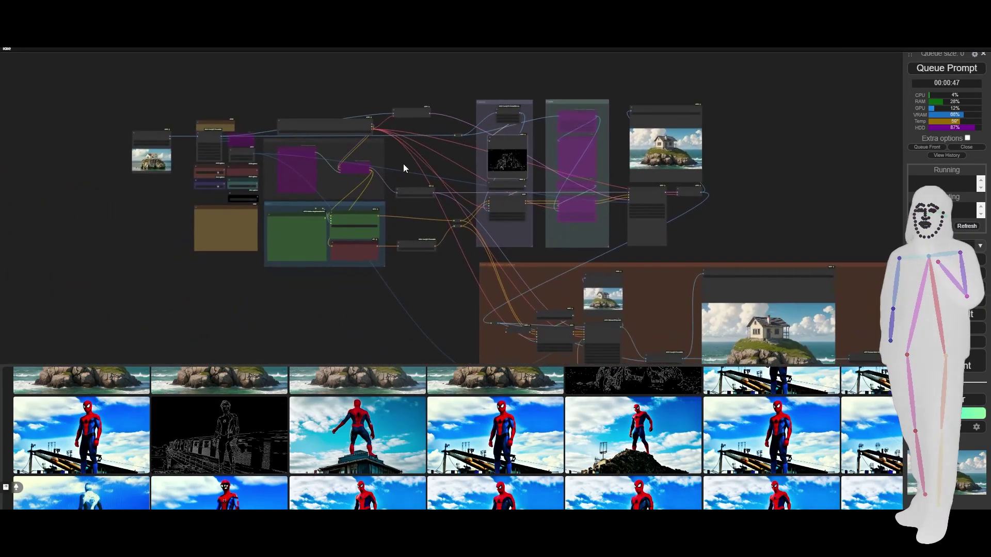
left_click_drag(785, 234, 673, 190)
scroll(750, 193, "down", 2)
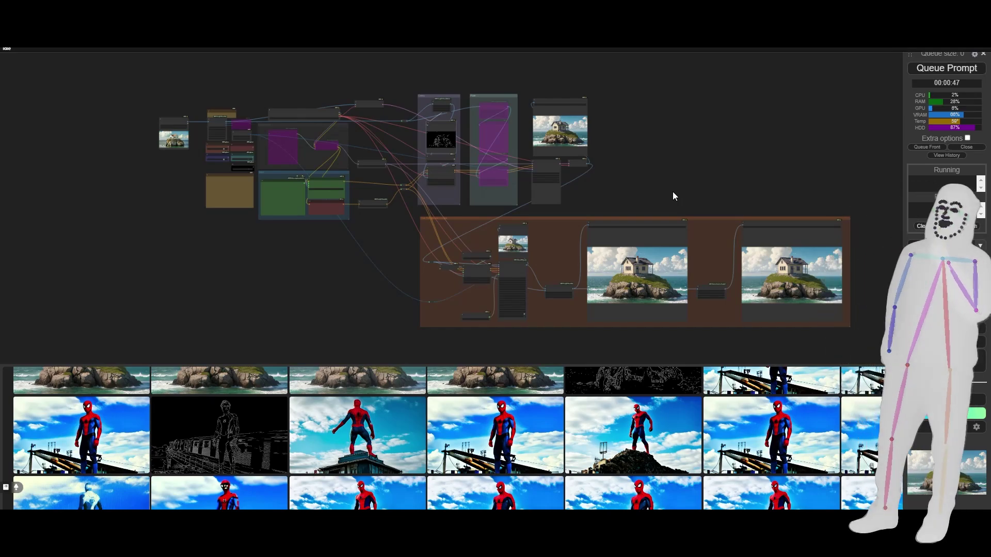
scroll(815, 285, "up", 18)
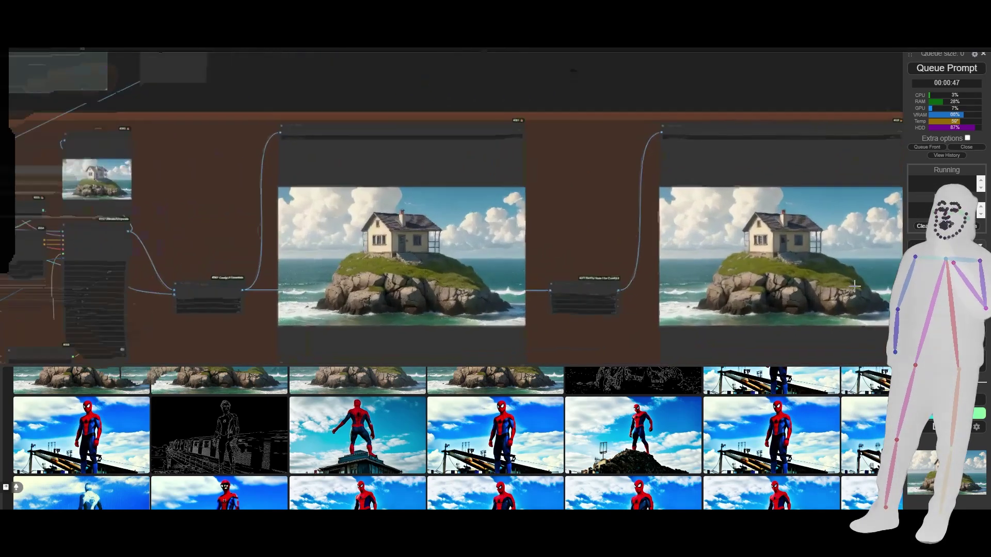
scroll(854, 286, "down", 16)
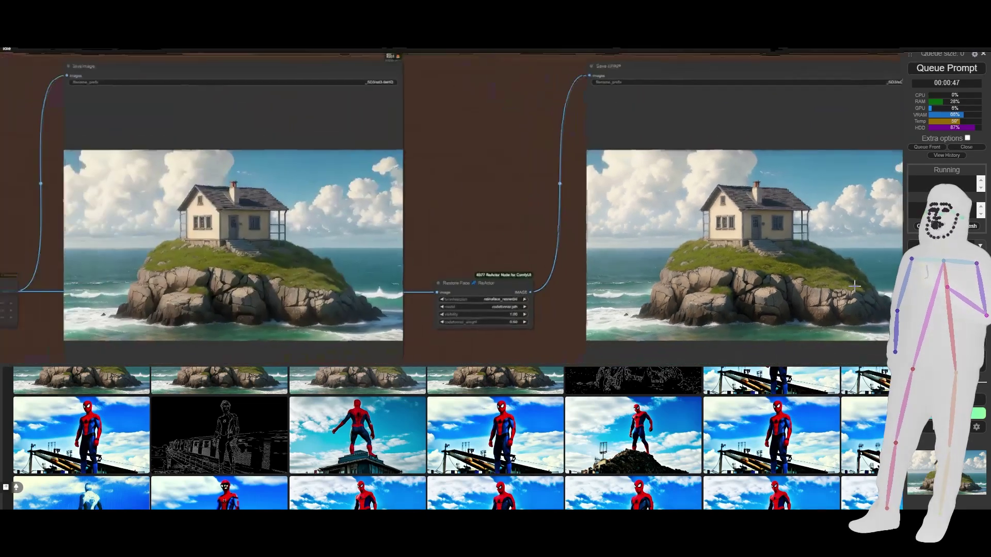
scroll(763, 124, "up", 3)
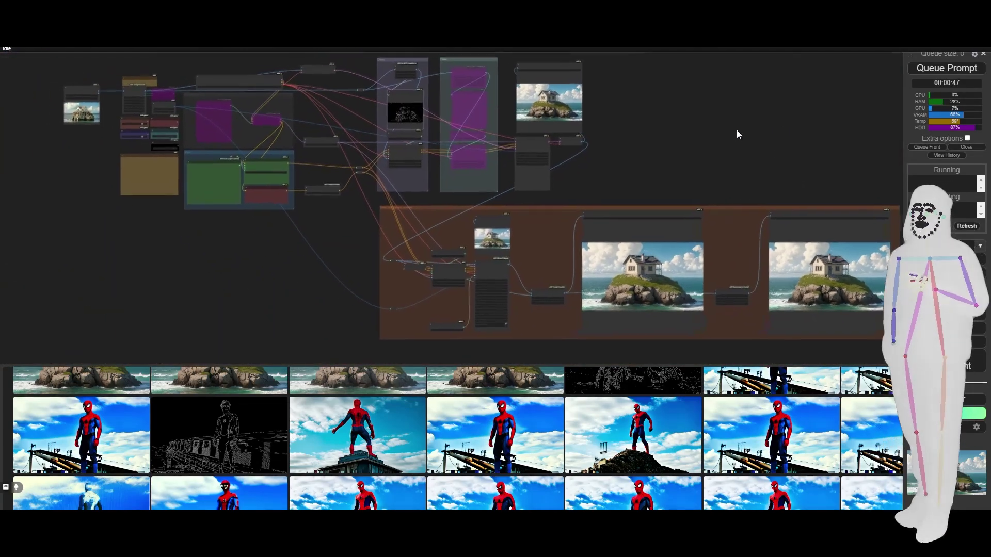
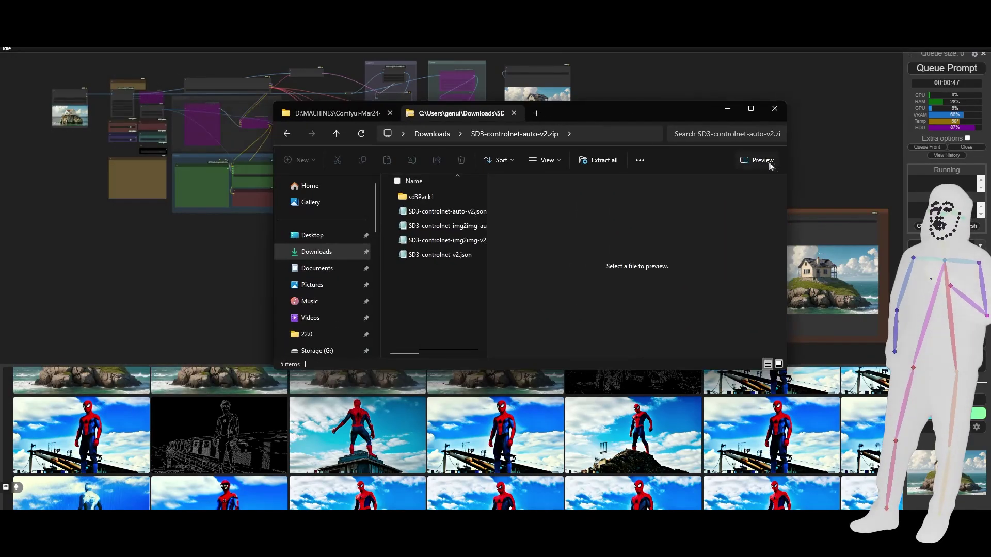
Step: Turn off the Explorer Preview pane to show the file details of the workflow JSON files
left_click(759, 160)
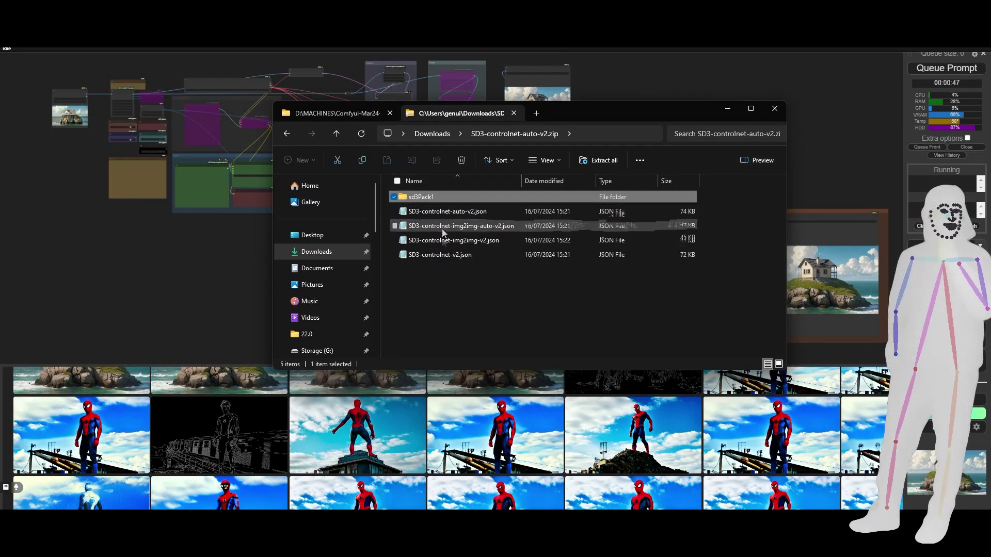
left_click_drag(483, 275, 454, 210)
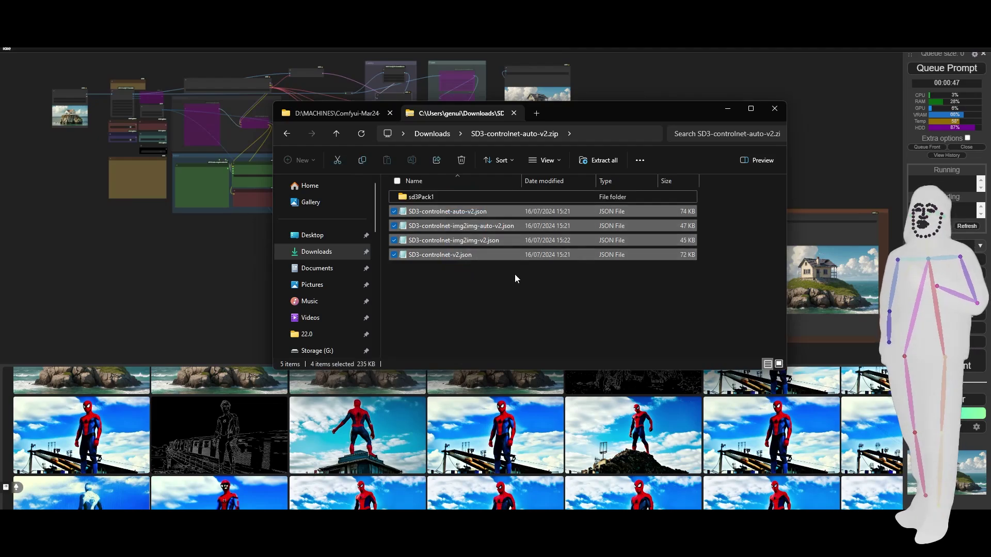
left_click(515, 274)
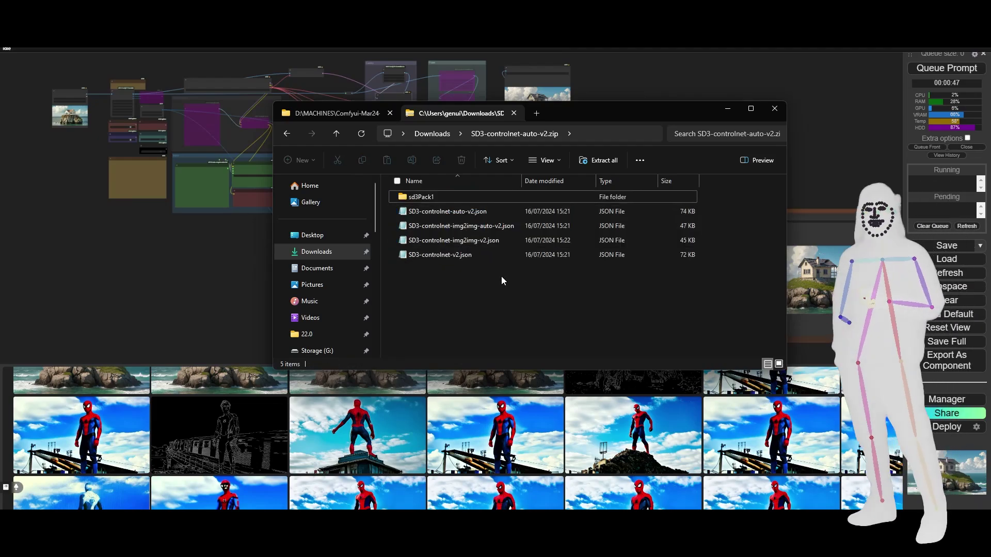
Step: Drag SD3-controlnet-img2img-auto-v2.json onto the ComfyUI canvas and move the Explorer window aside
left_click_drag(484, 226, 181, 267)
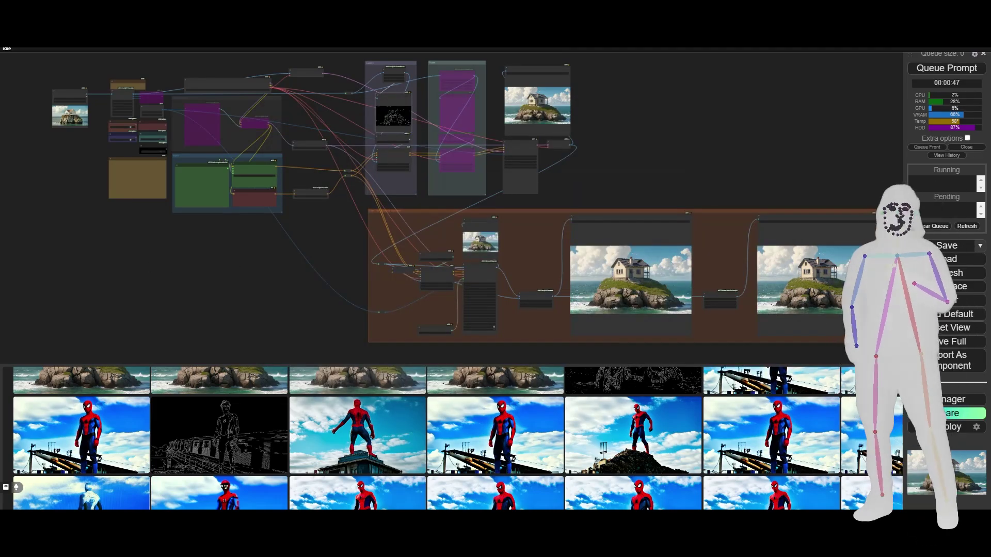
key("alt+Tab")
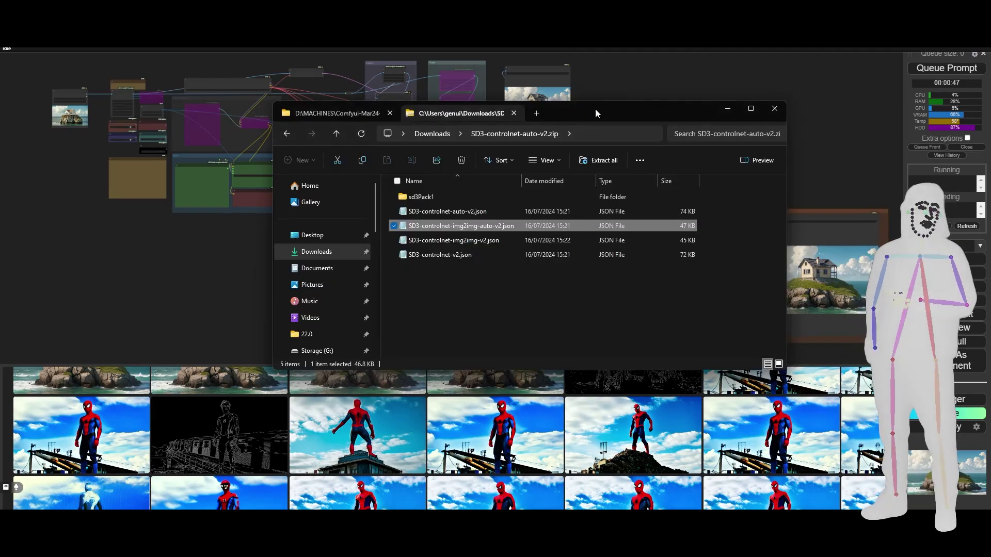
left_click_drag(595, 108, 404, 92)
key("alt+Tab")
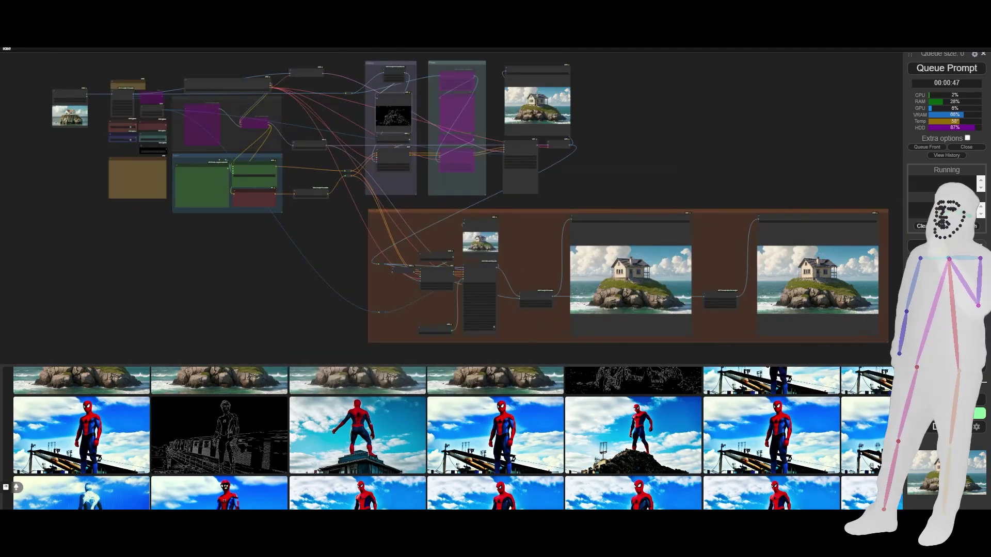
Step: Load the SD3-controlnet-img2img-auto-v2 workflow and move the Show Text node up off BLIP Caption
left_click_drag(0, 309, 486, 204)
scroll(256, 280, "down", 5)
scroll(328, 194, "up", 4)
scroll(328, 194, "up", 3)
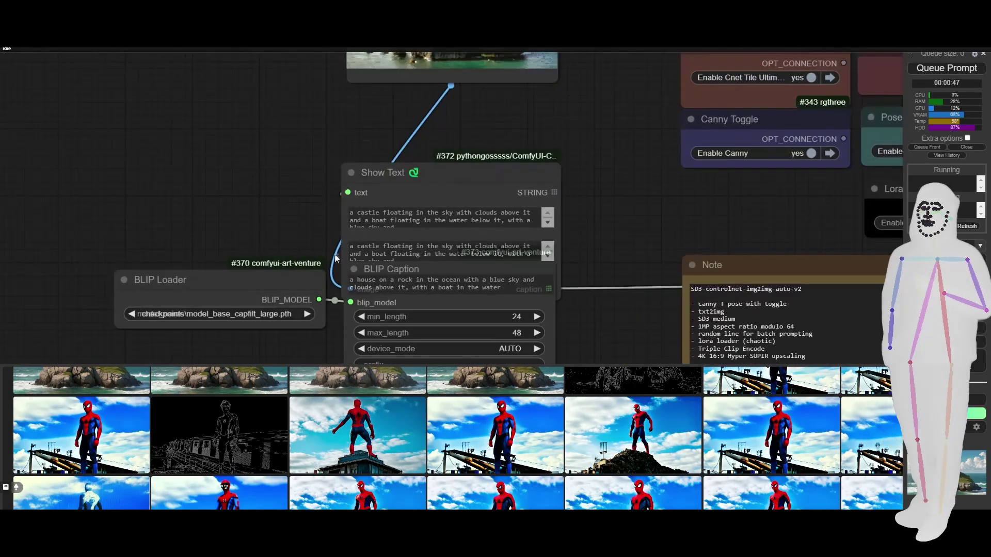
left_click_drag(429, 184, 430, 121)
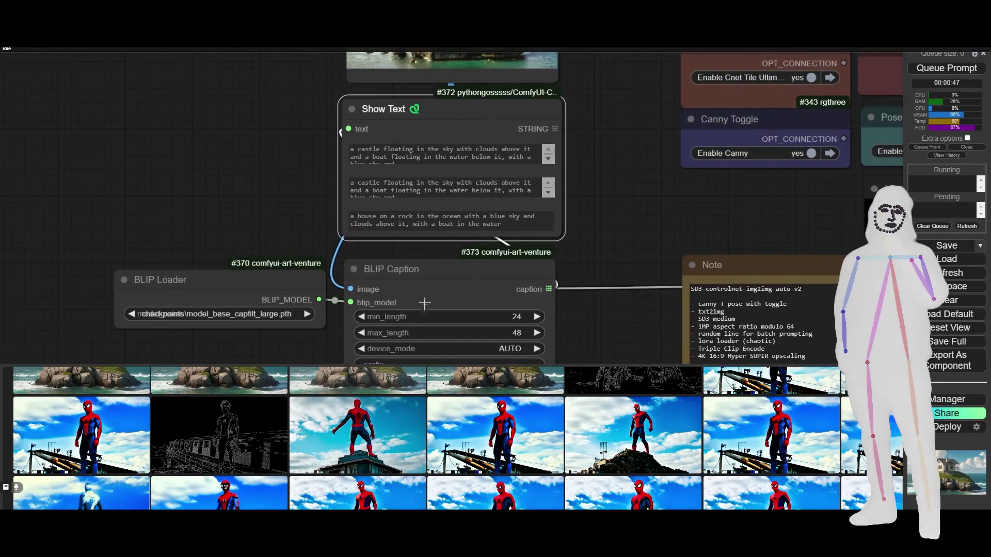
Step: Widen the Show Text node from its corner so the three BLIP captions display in full
scroll(563, 243, "down", 1)
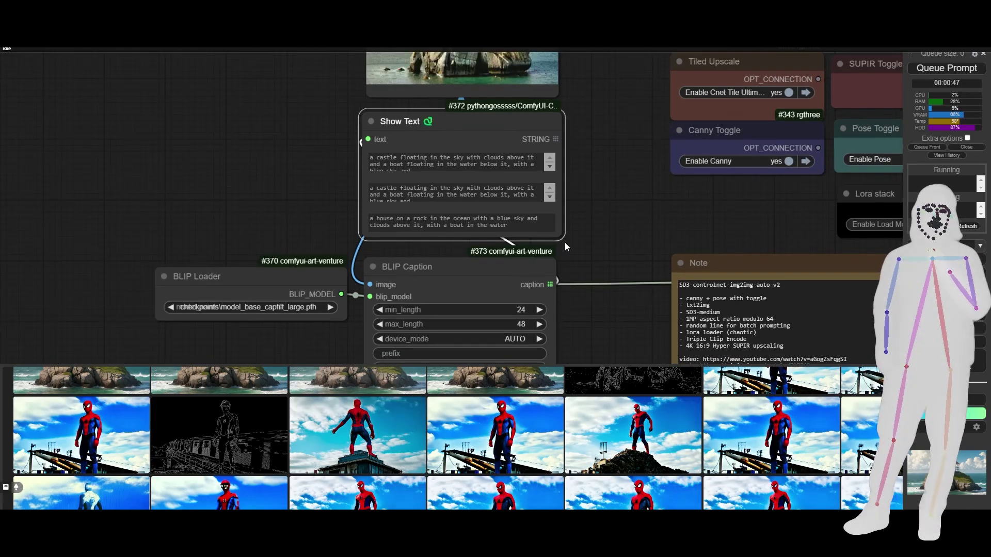
left_click_drag(583, 250, 585, 201)
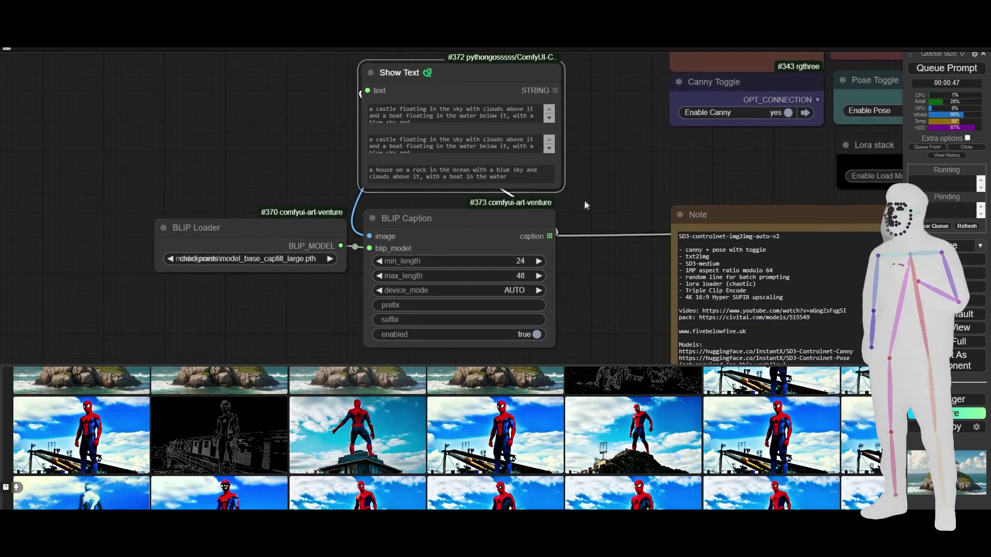
scroll(244, 250, "up", 5)
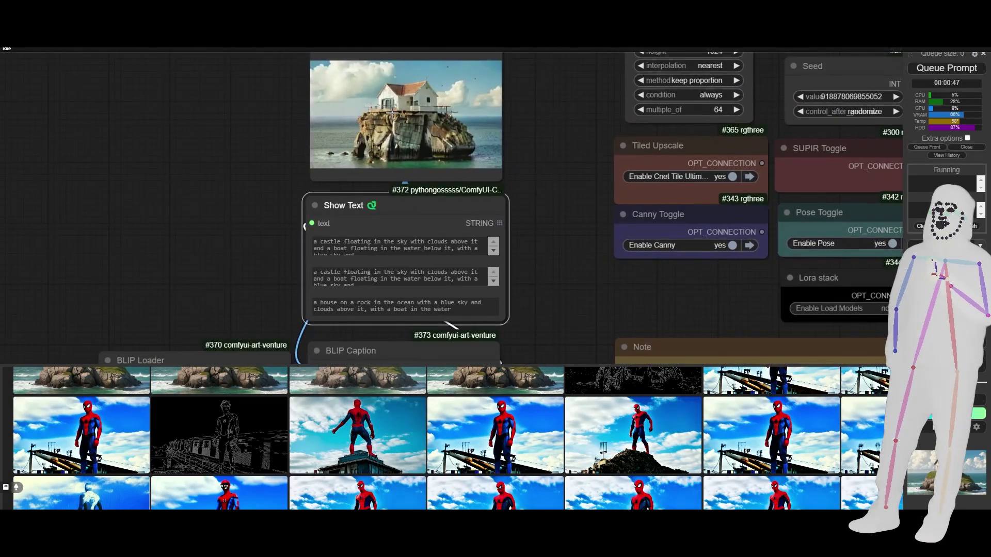
scroll(568, 166, "down", 6)
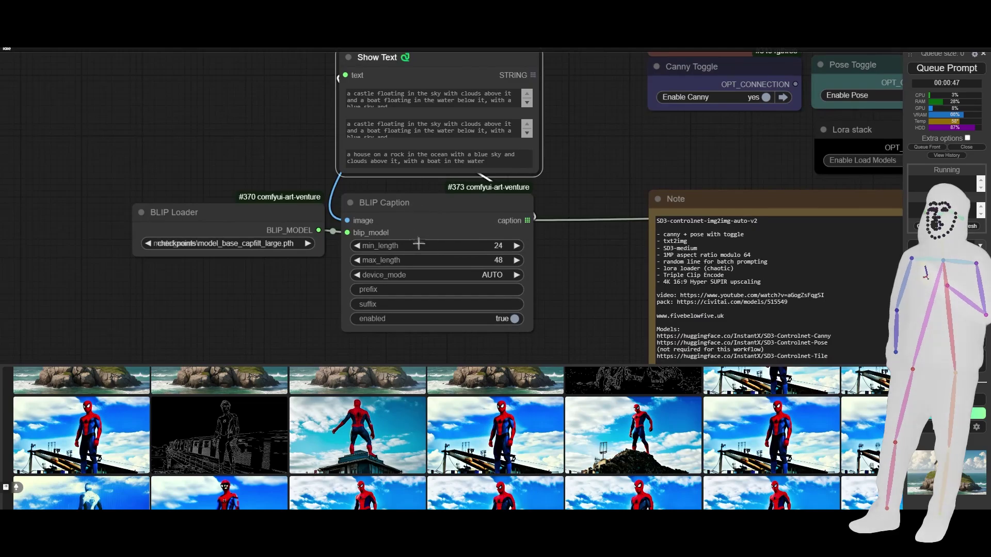
left_click_drag(593, 277, 393, 353)
scroll(393, 353, "down", 8)
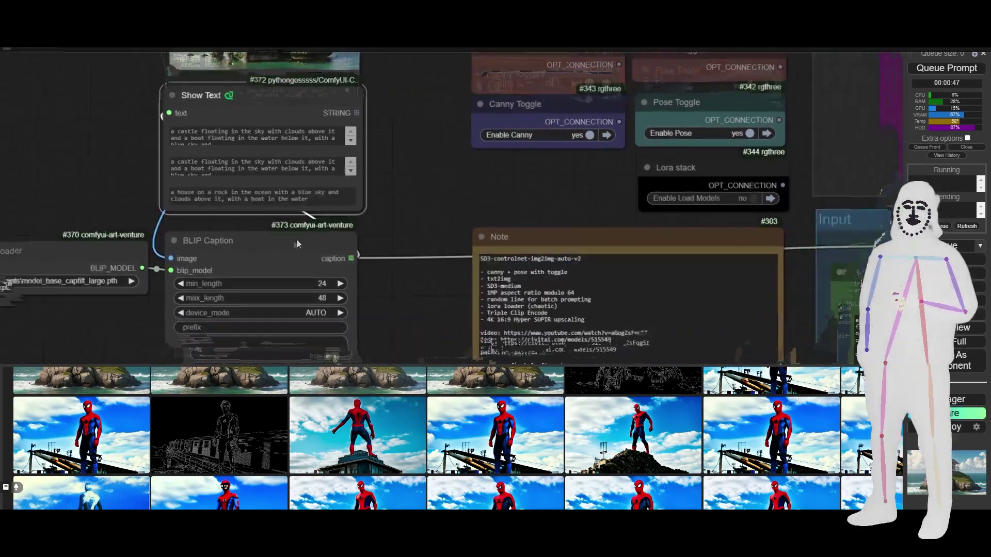
left_click(551, 189)
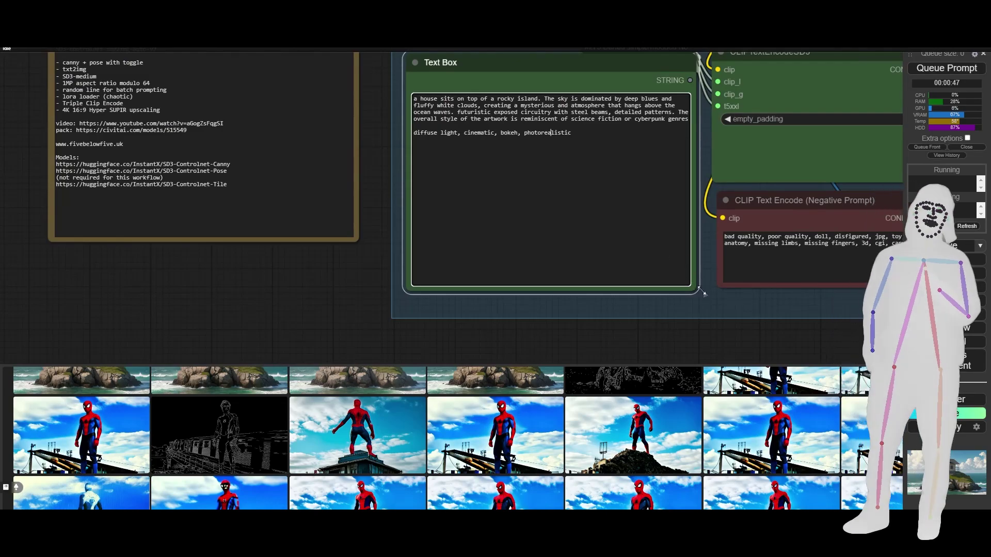
scroll(670, 206, "up", 2)
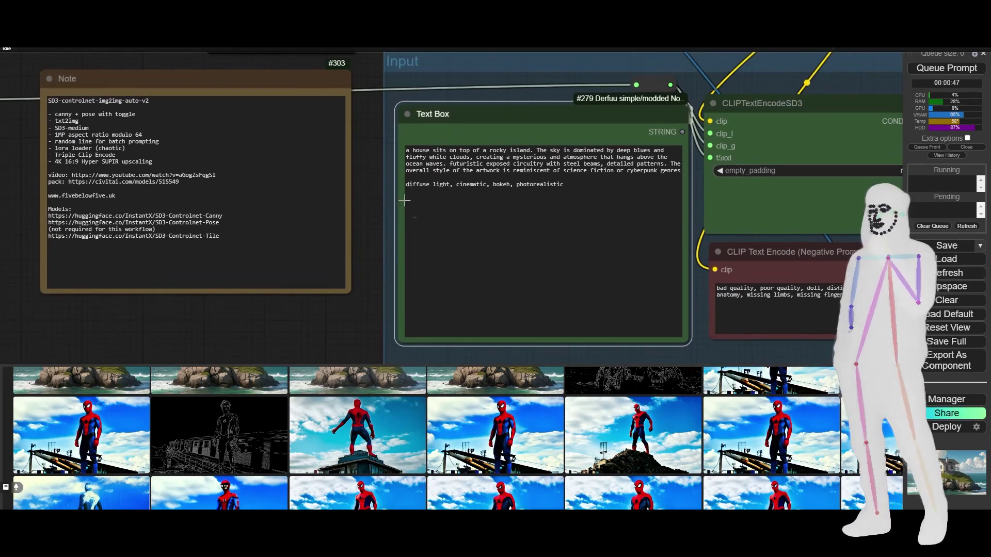
scroll(207, 207, "left", 10)
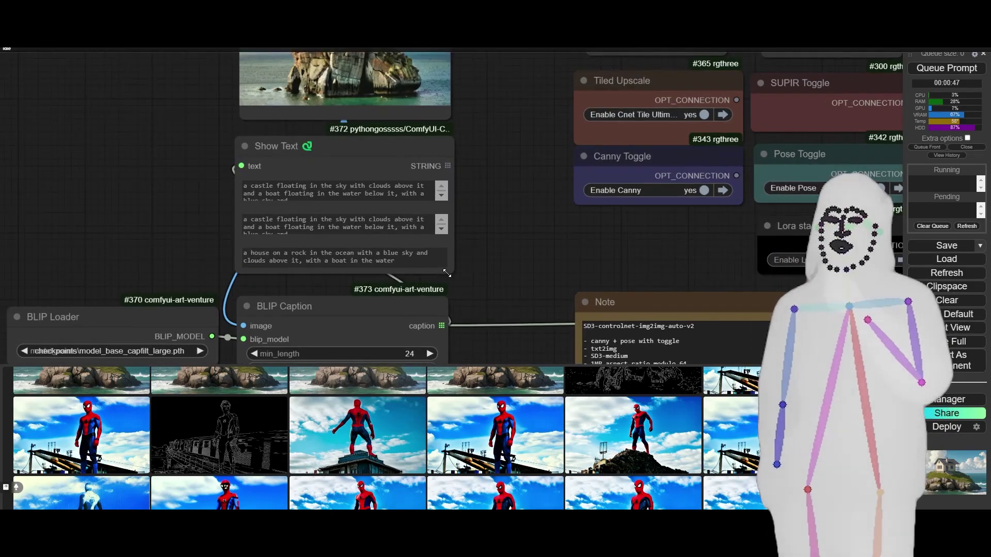
left_click_drag(451, 272, 530, 279)
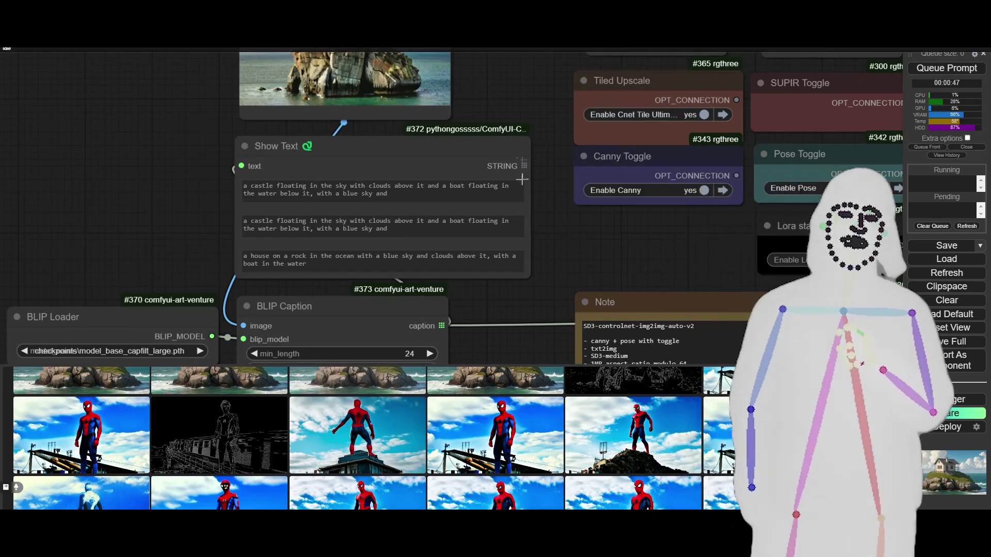
left_click_drag(510, 111, 478, 300)
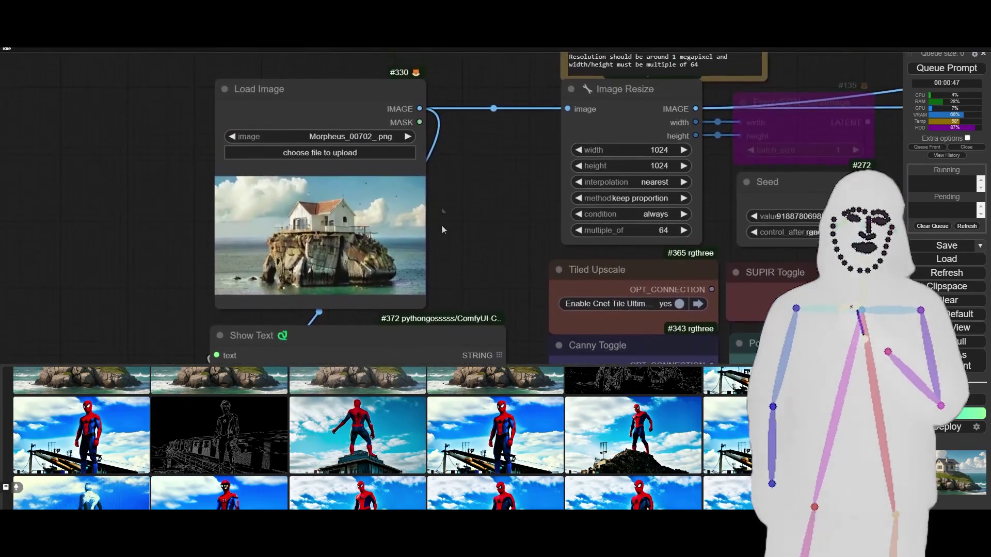
Step: Queue a run with the next input image, then step through the photos to the graffiti street photo
left_click(408, 136)
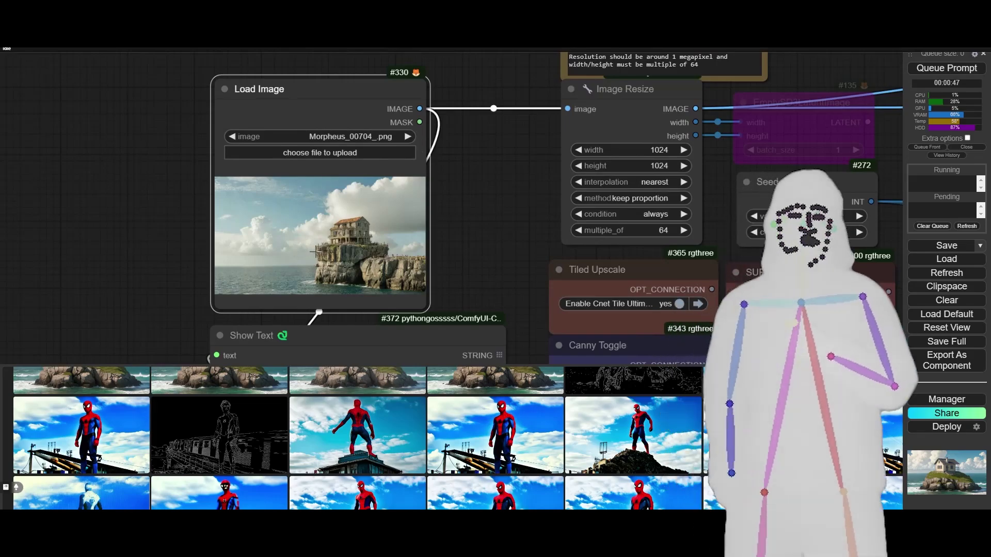
left_click(946, 68)
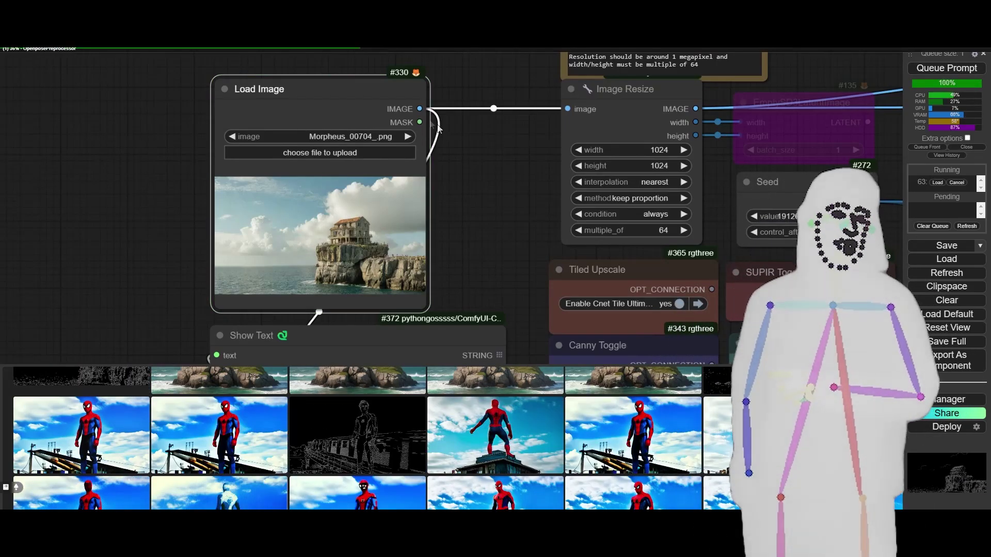
left_click(407, 136)
left_click(406, 136)
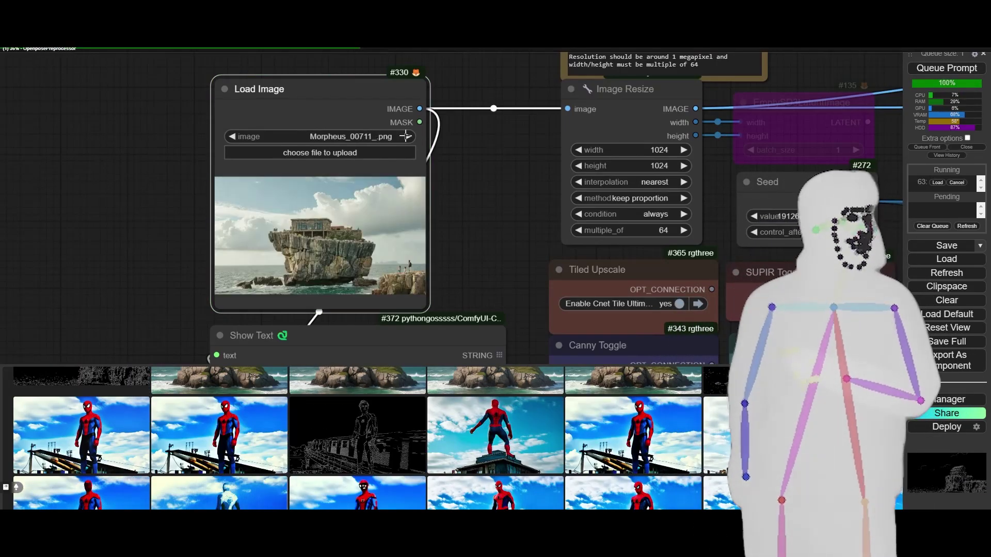
left_click(406, 136)
left_click(405, 136)
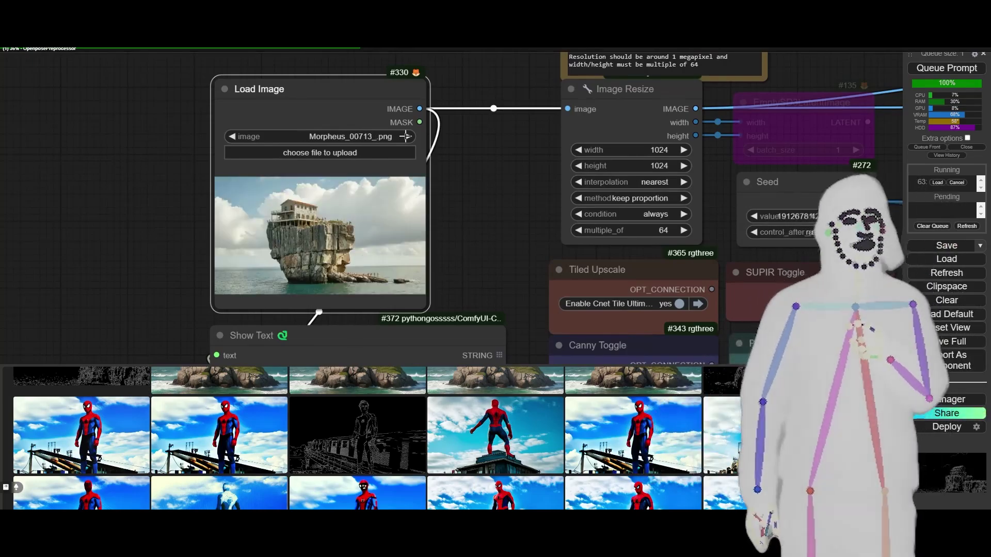
left_click(405, 136)
left_click(405, 136)
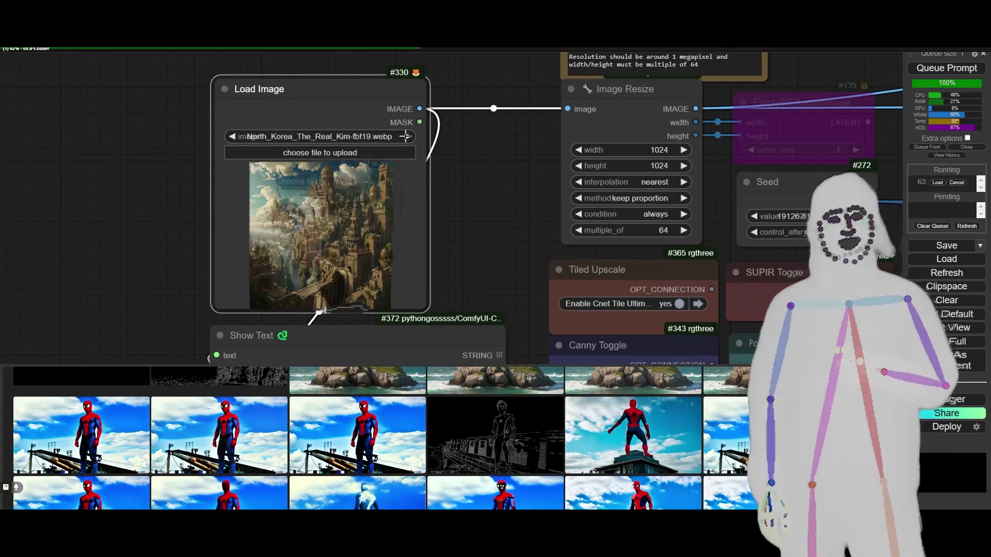
left_click(406, 136)
left_click(405, 136)
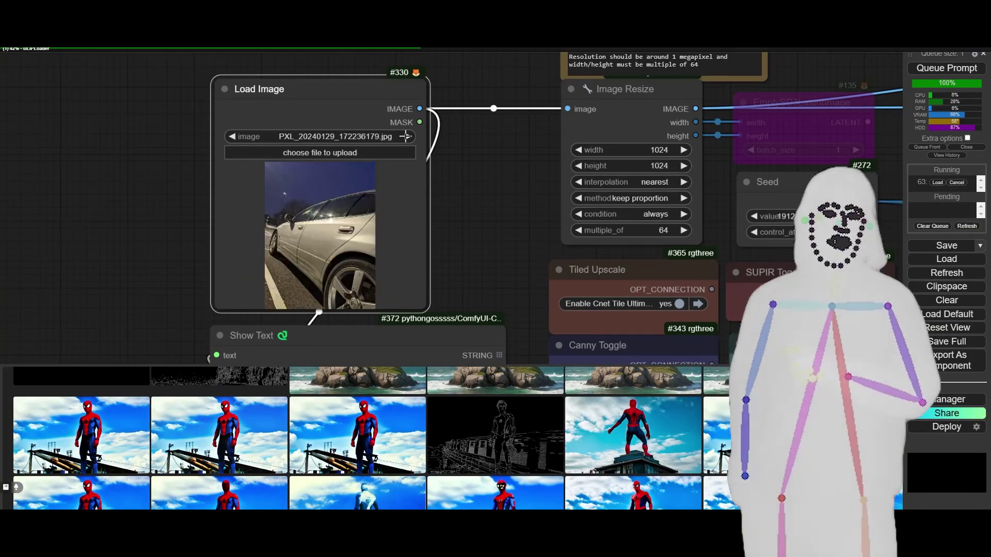
left_click(406, 136)
left_click(405, 136)
left_click(406, 136)
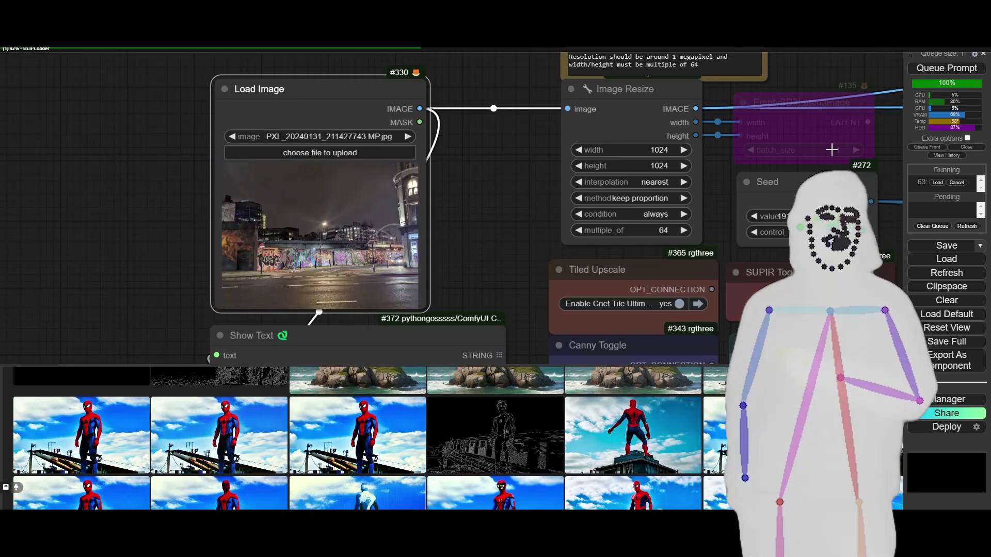
Step: Queue a generation with the graffiti street photo and enlarge the first generated image
left_click(970, 69)
scroll(162, 180, "down", 4)
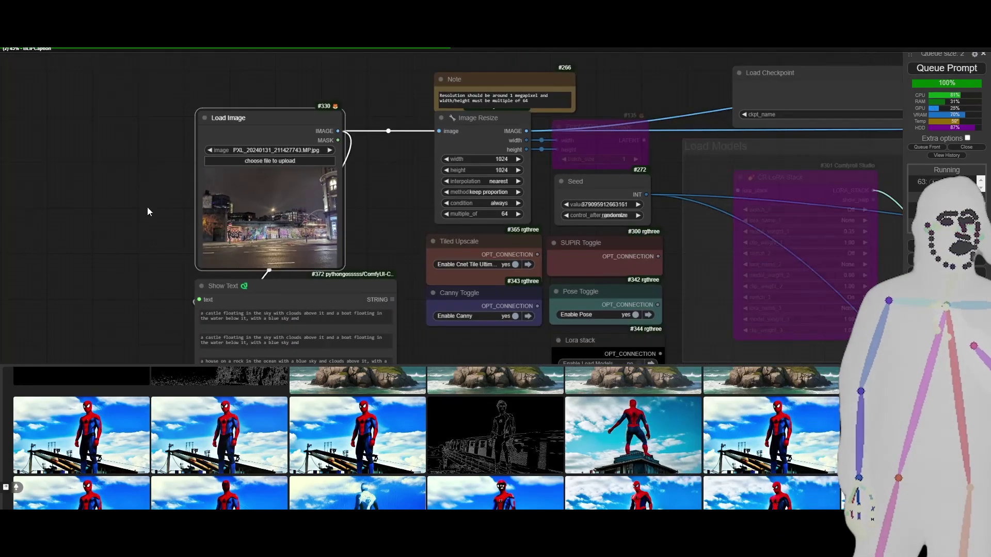
left_click_drag(144, 250, 151, 176)
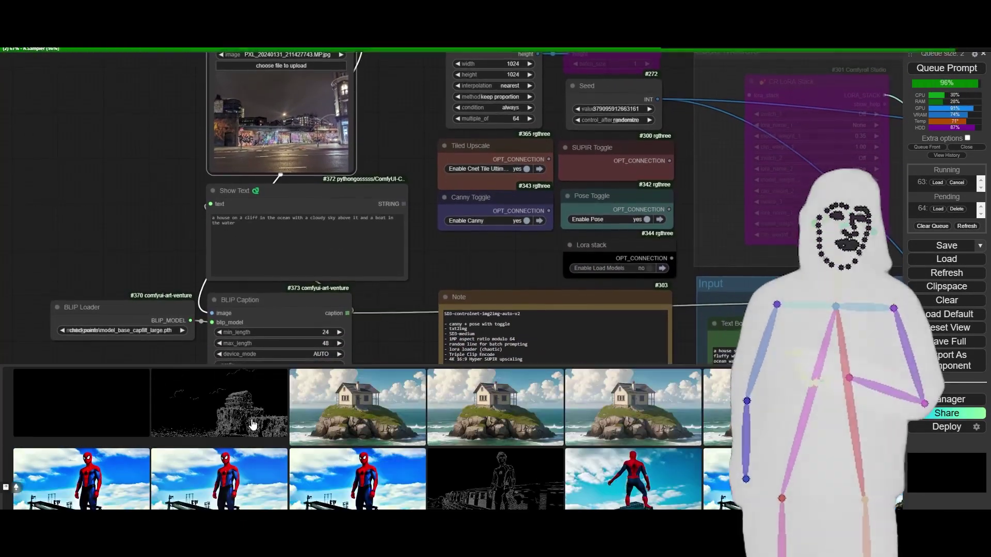
left_click(81, 397)
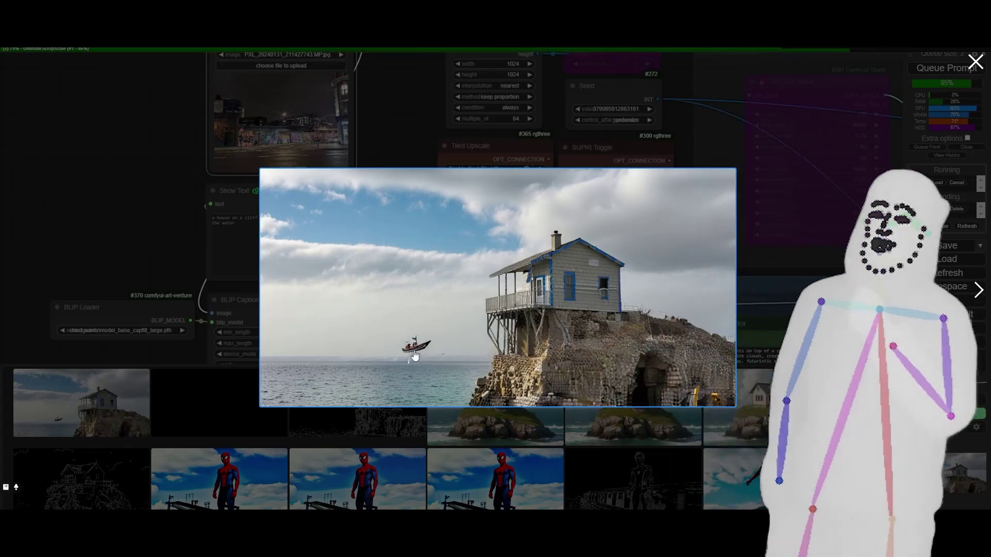
Step: Close the enlarged house image and zoom in on the face-restore group's previews
left_click(131, 243)
scroll(132, 215, "down", 6)
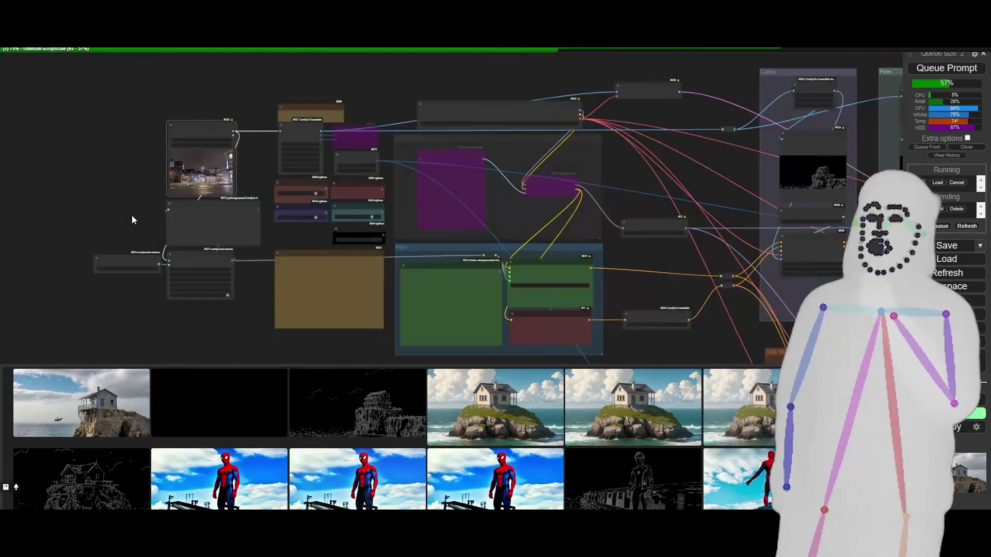
scroll(132, 215, "down", 3)
left_click_drag(550, 192, 645, 128)
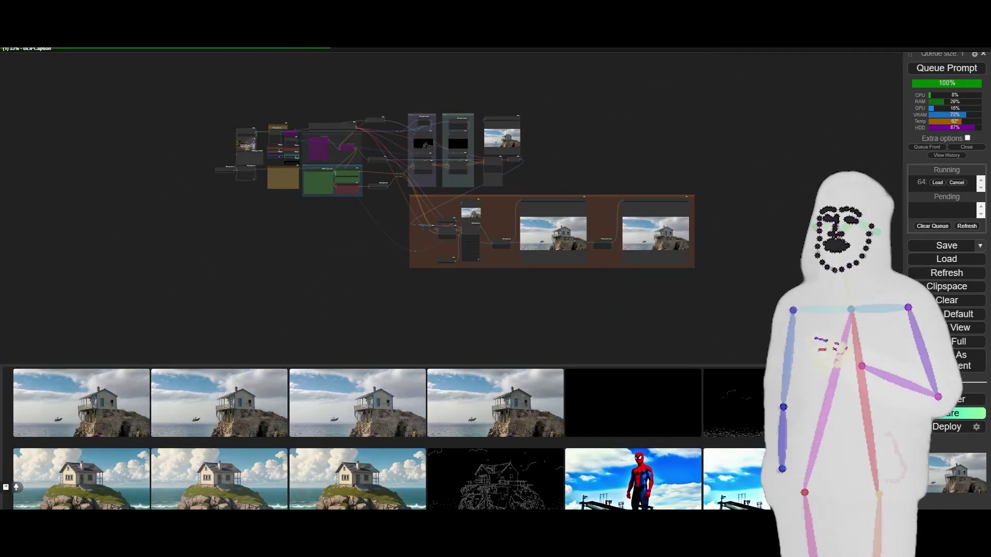
scroll(576, 213, "up", 20)
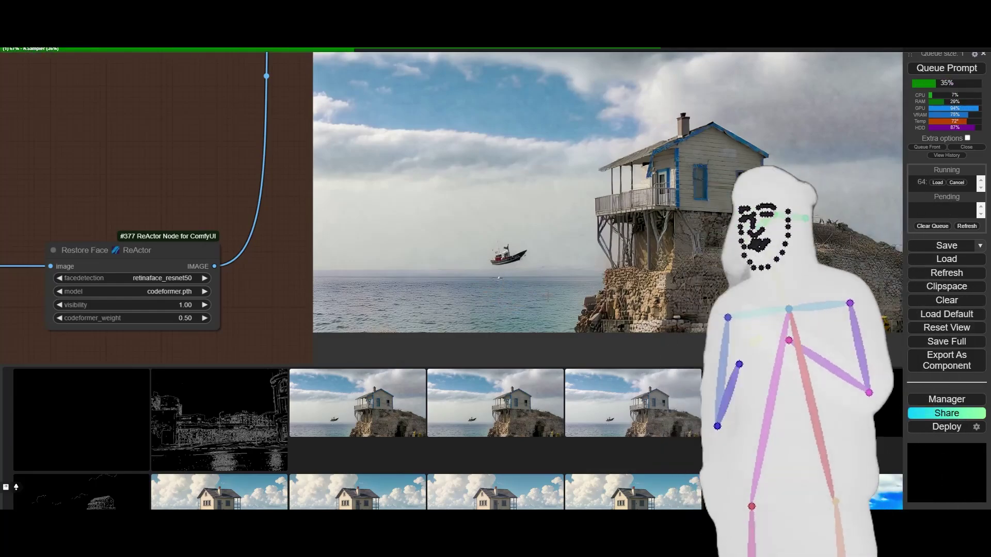
scroll(743, 173, "up", 10)
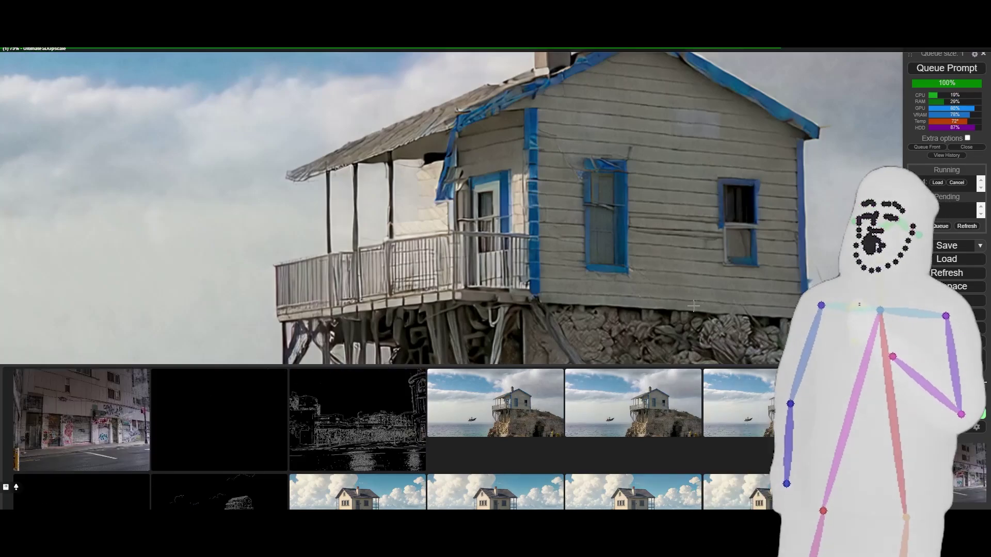
scroll(567, 125, "down", 5)
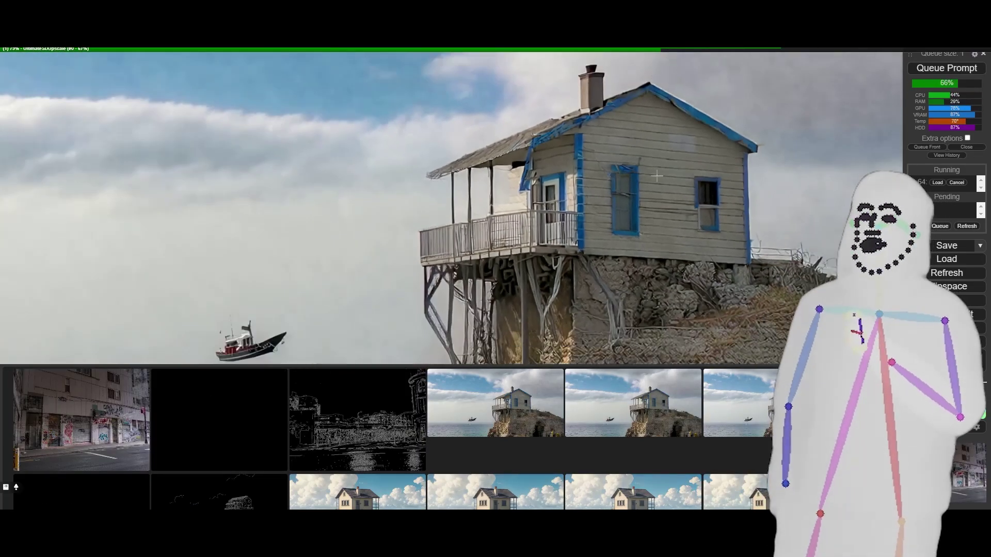
scroll(826, 309, "down", 2)
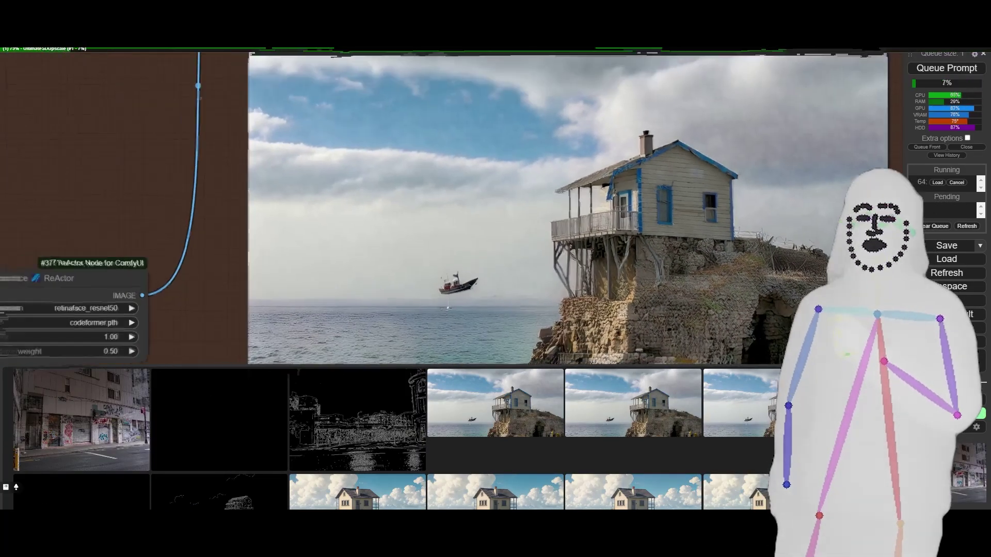
scroll(784, 326, "up", 5)
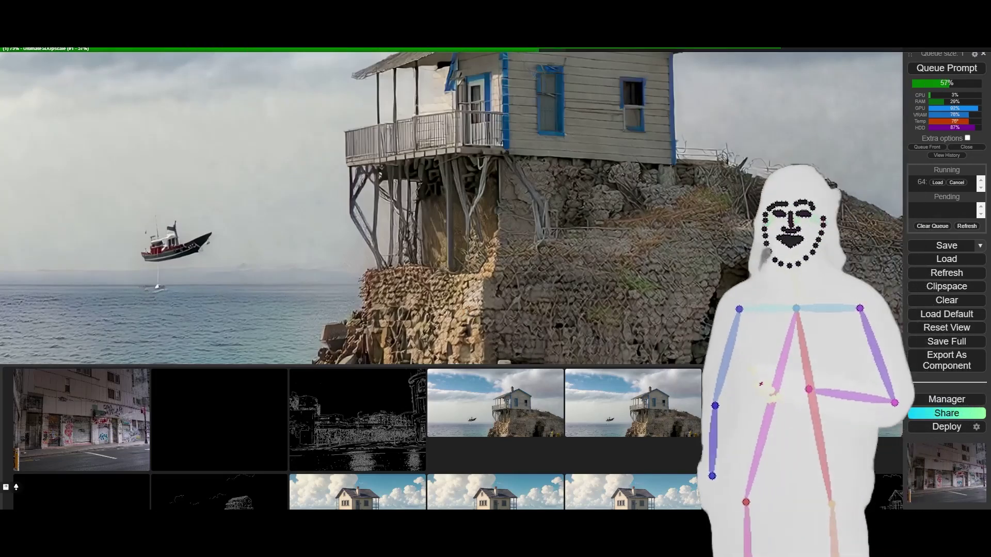
scroll(829, 252, "down", 5)
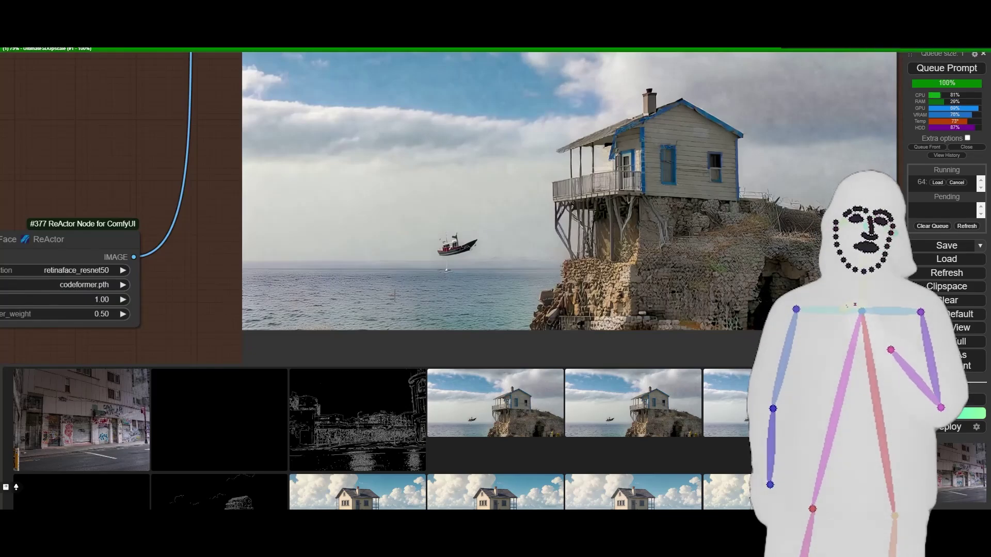
Step: View the graffiti street result full size, close it, and pan toward the ControlNet nodes
left_click(134, 398)
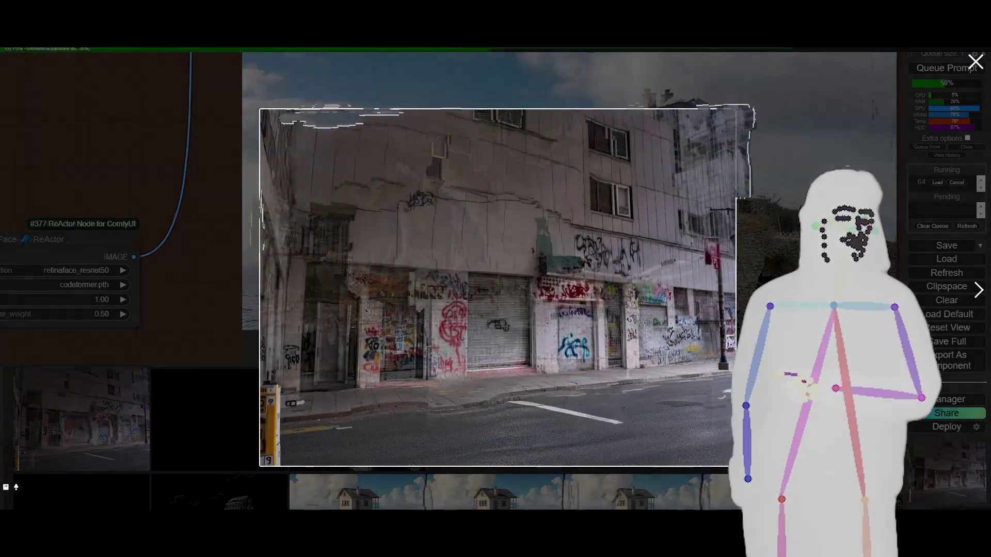
key("Escape")
left_click_drag(425, 129, 605, 261)
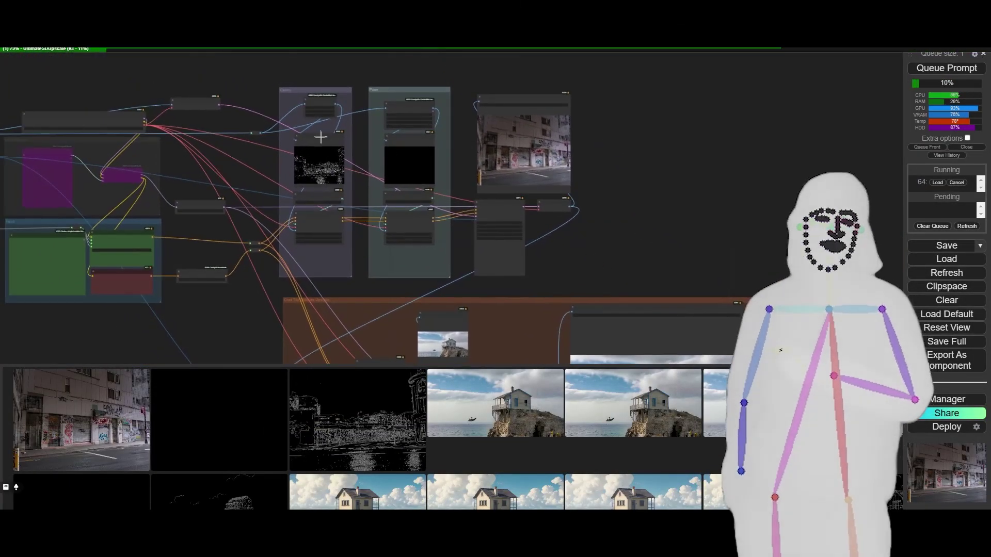
Step: Set the Canny ControlNet start percent to 0 and end percent to 0.100
scroll(330, 175, "up", 5)
scroll(369, 289, "up", 10)
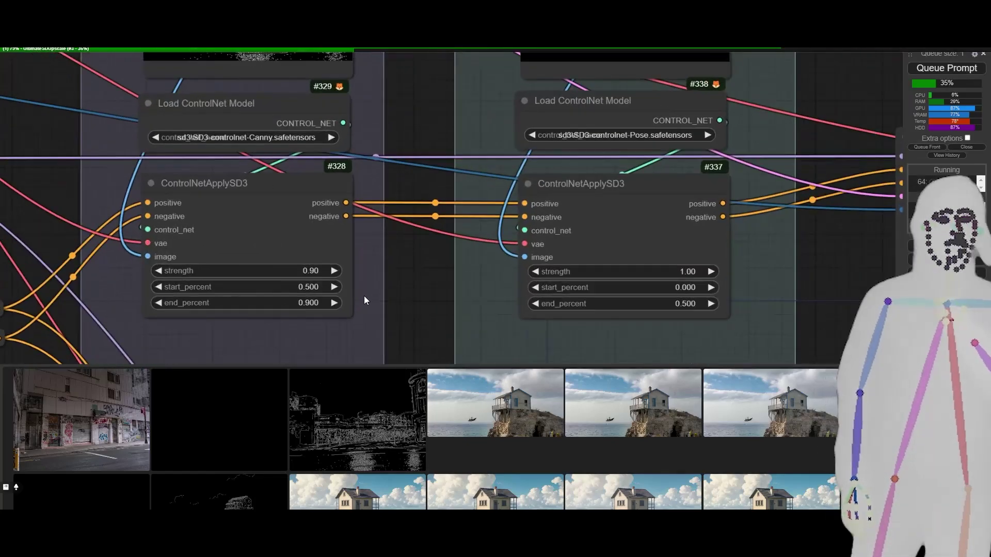
left_click_drag(341, 310, 336, 309)
left_click(311, 287)
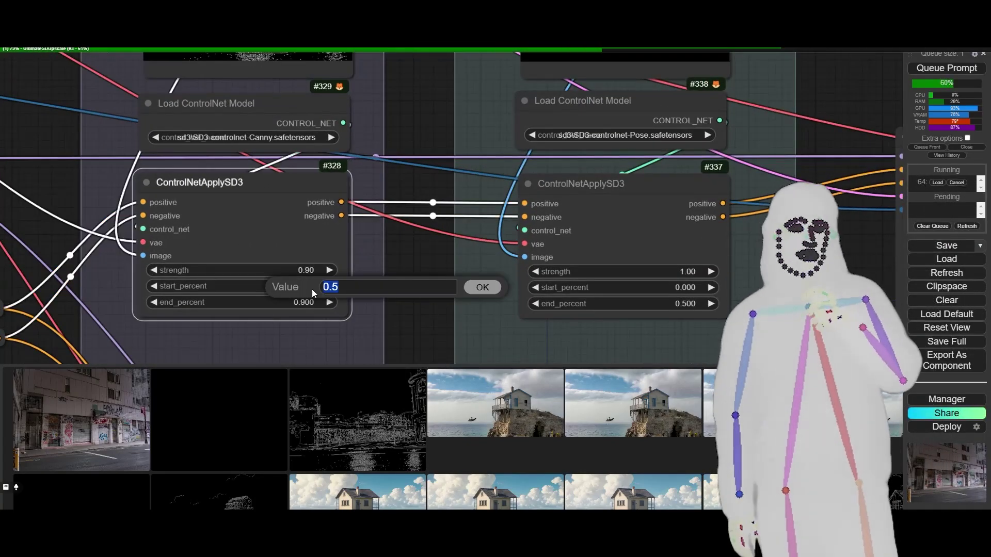
type("0.1")
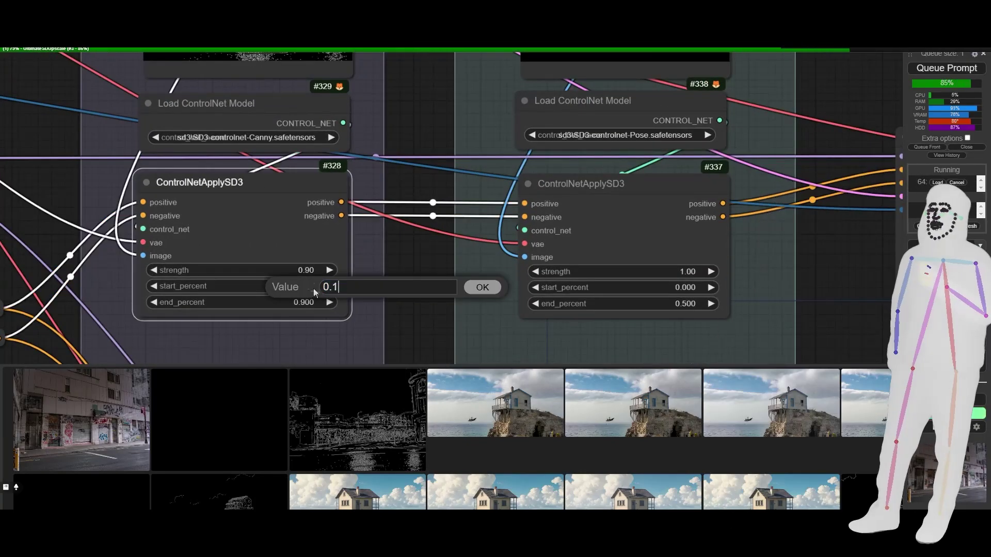
key("Return")
left_click(308, 302)
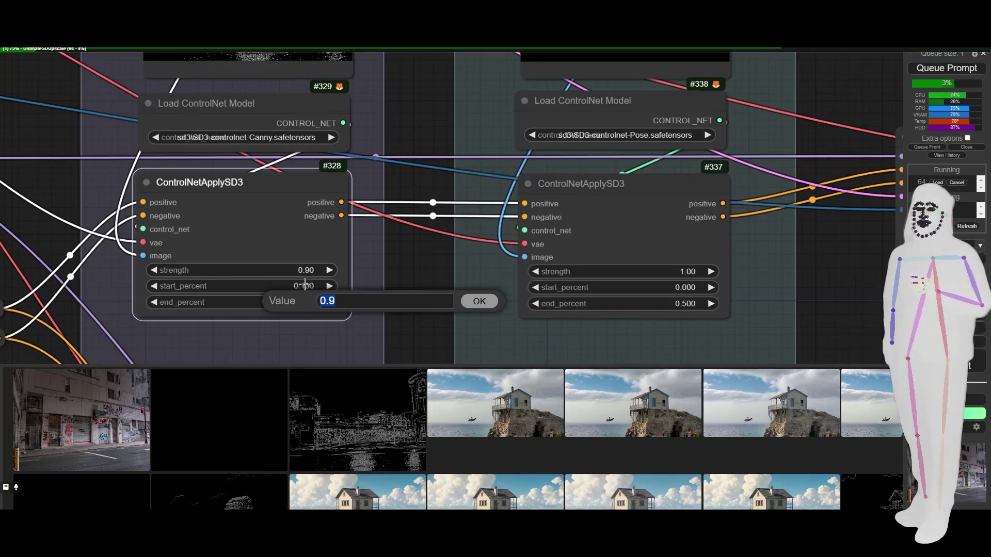
left_click(479, 305)
left_click(304, 286)
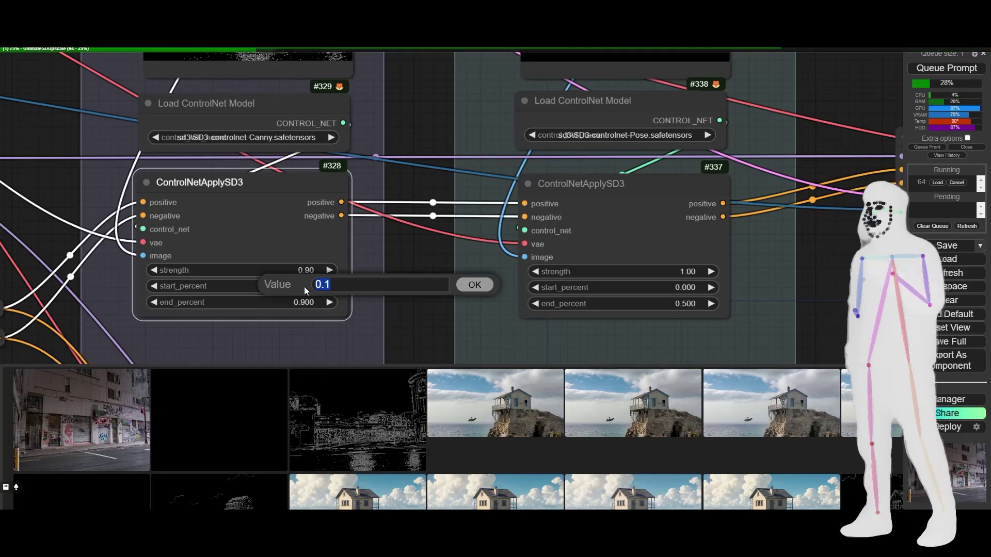
key("Return")
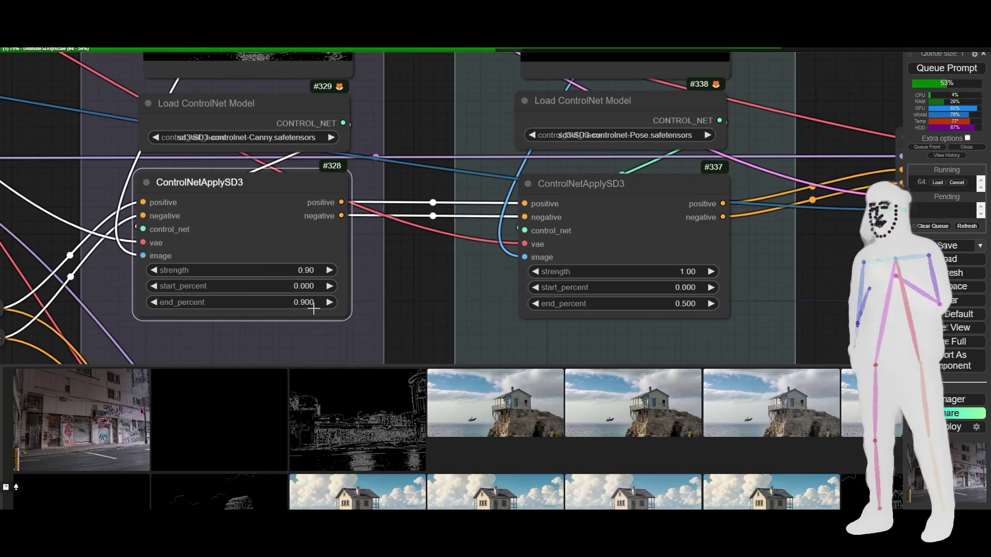
left_click(313, 302)
type("0.")
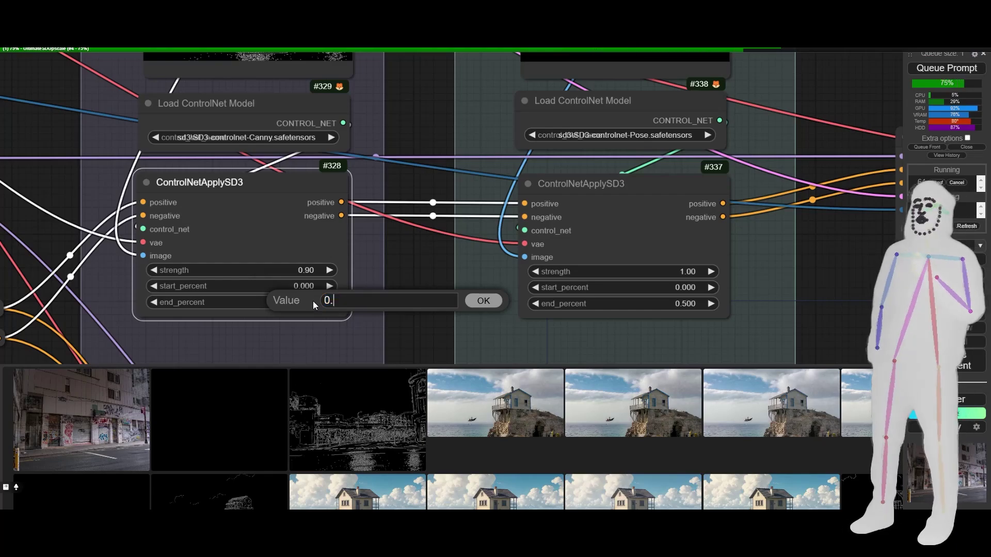
type("001")
key("Return")
Step: Set the Pose ControlNet start percent to 0.100 and end percent to 0.200
left_click(667, 288)
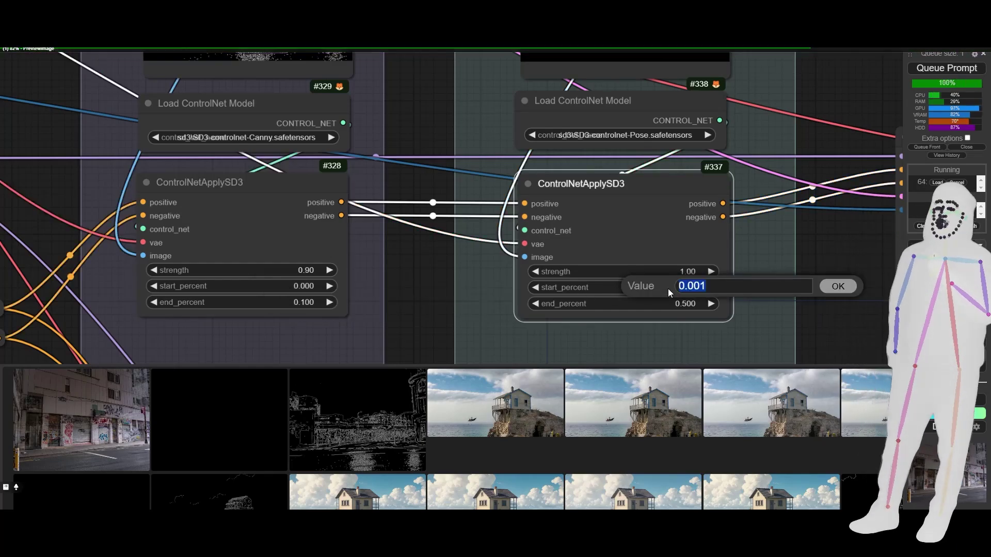
left_click(677, 289)
type("0")
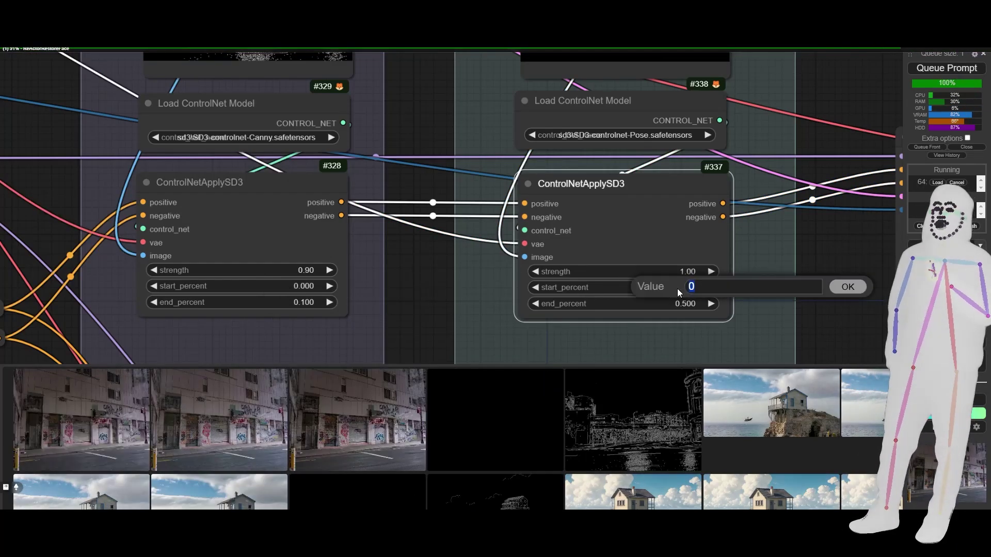
type(".1")
key("Return")
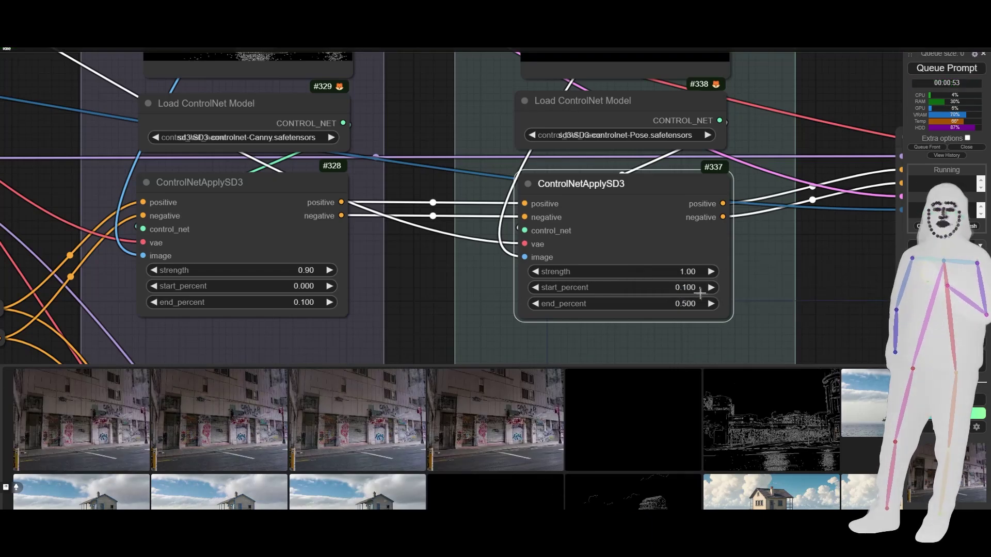
left_click(683, 303)
type("0.")
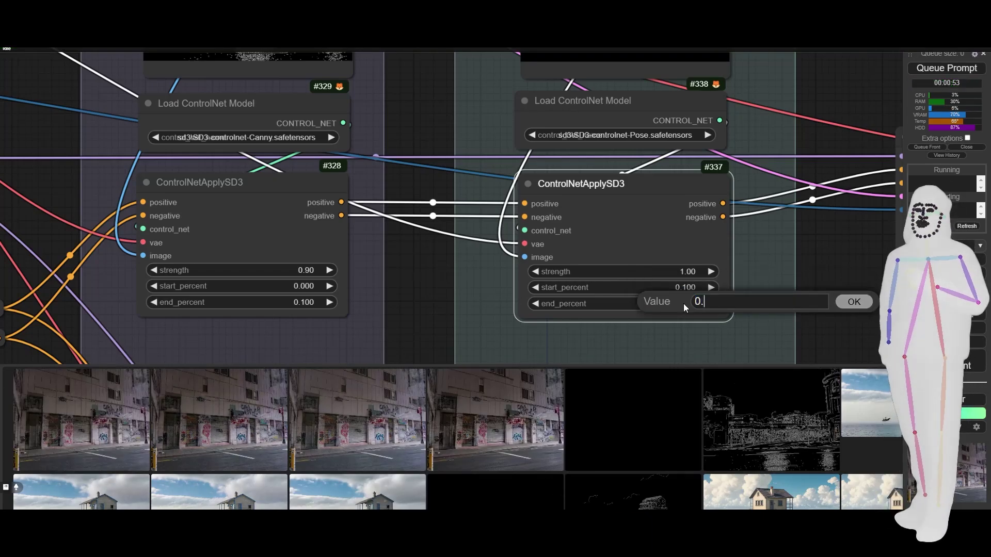
type("2")
key("Return")
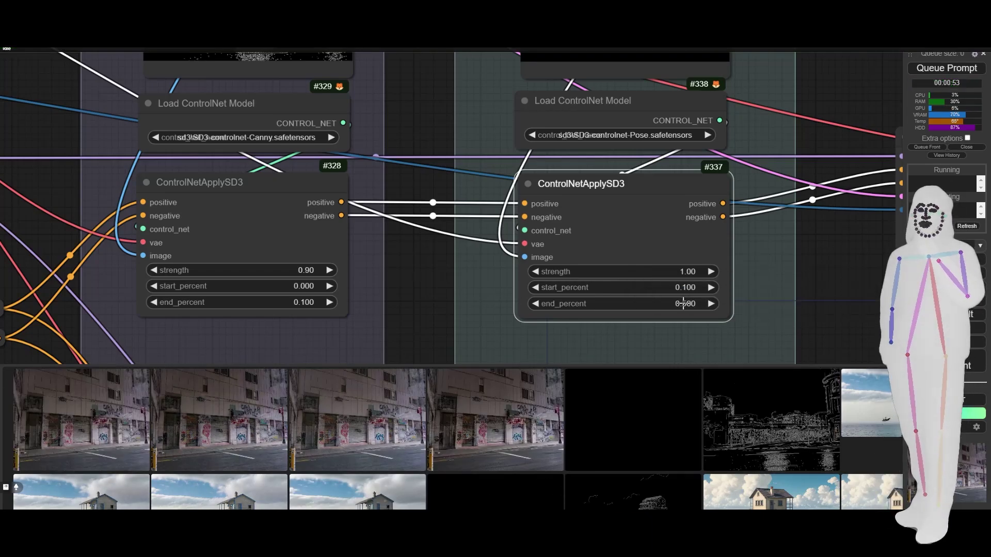
Step: Set the Canny ControlNet strength to 1.00 and queue a new generation
left_click(300, 270)
type("1")
key("Return")
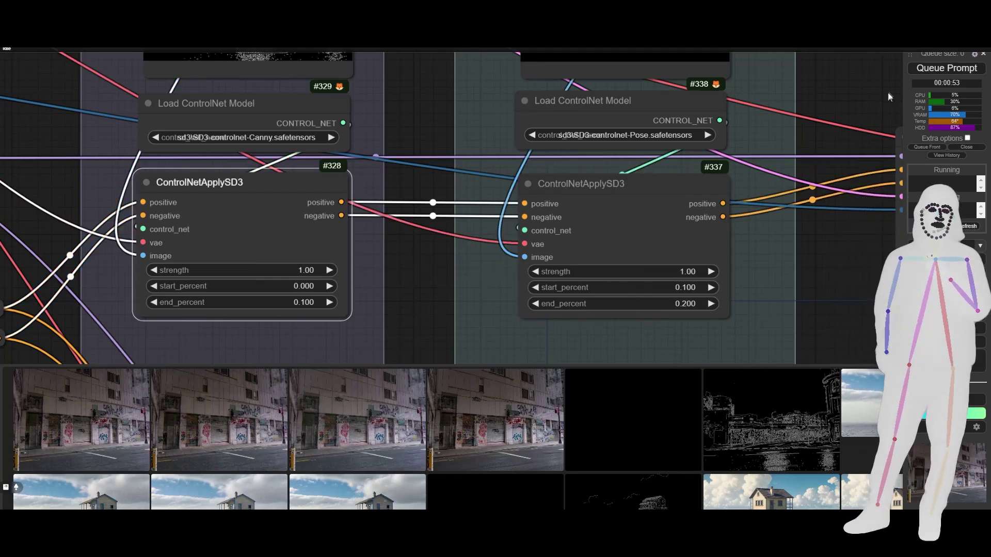
left_click(936, 76)
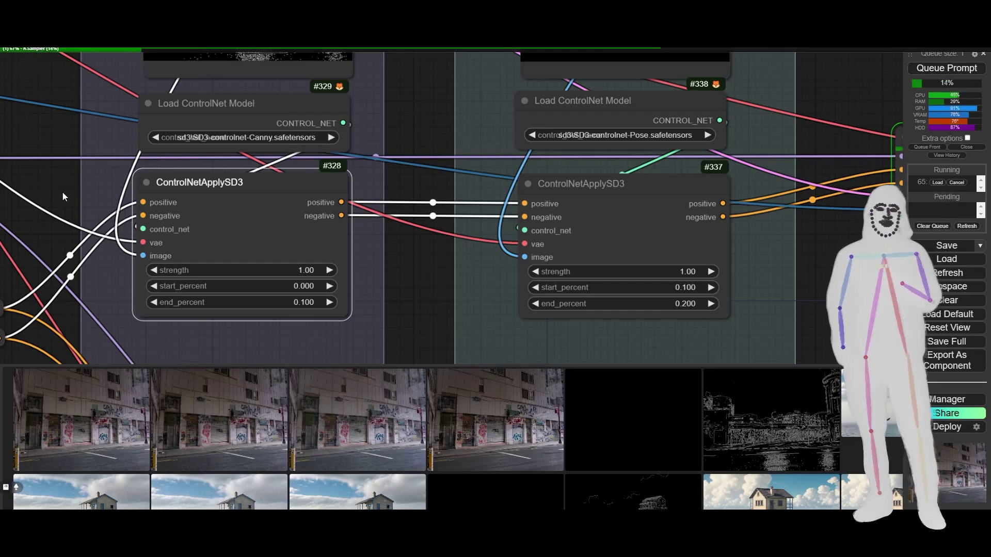
Step: Pan and zoom across Load Image, the ControlNet groups and Save Image while the run finishes
scroll(62, 192, "down", 5)
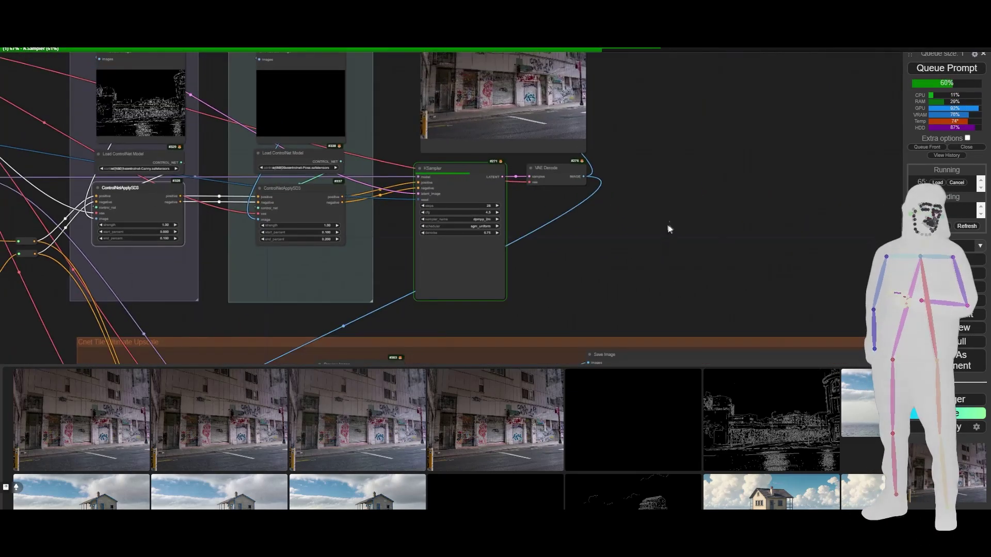
left_click_drag(667, 226, 672, 279)
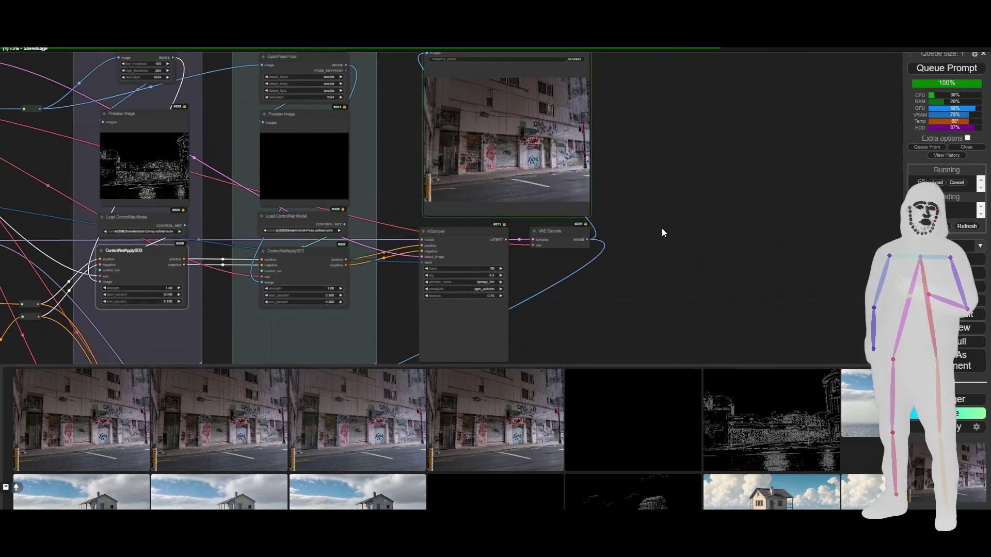
left_click_drag(661, 228, 818, 250)
scroll(863, 252, "down", 6)
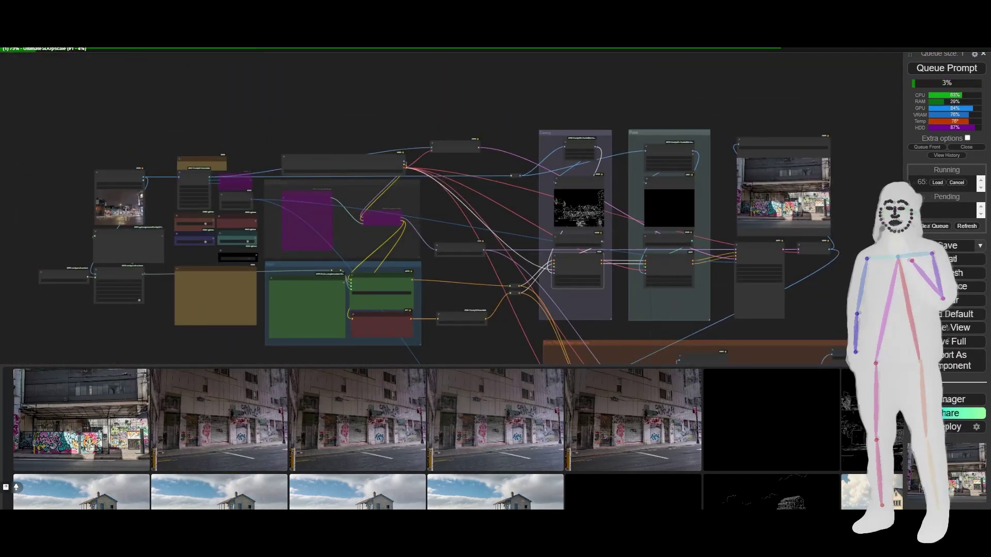
scroll(111, 206, "up", 1)
scroll(106, 212, "up", 15)
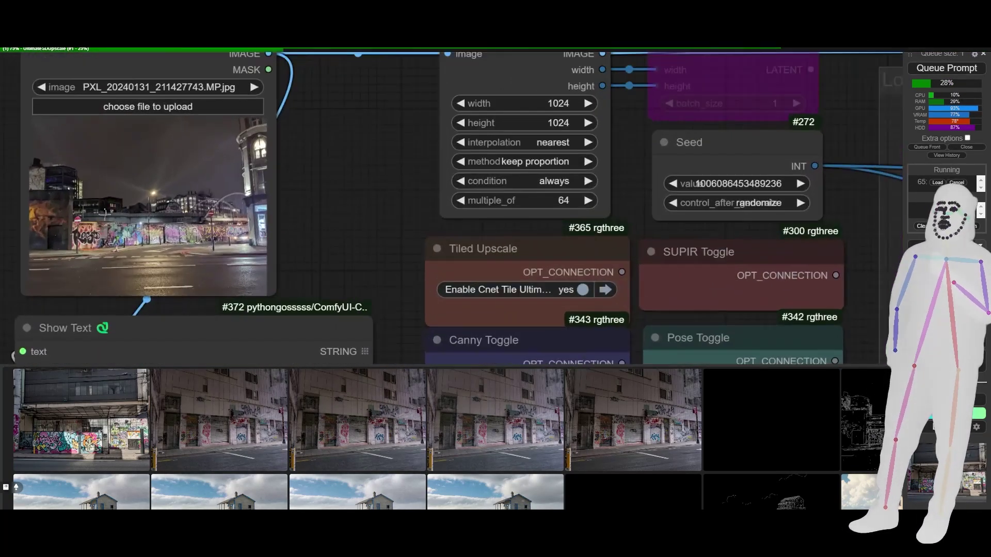
scroll(93, 237, "down", 15)
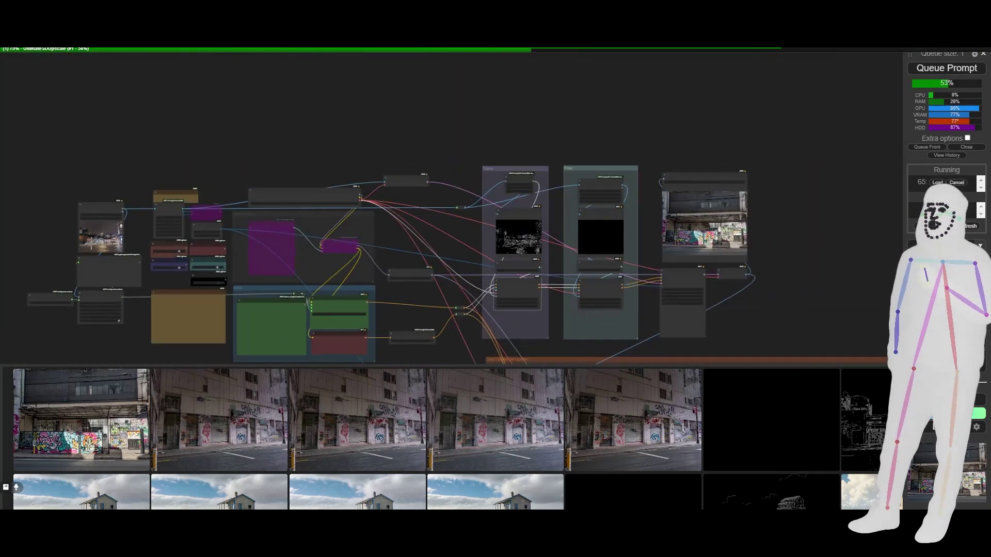
scroll(753, 238, "up", 15)
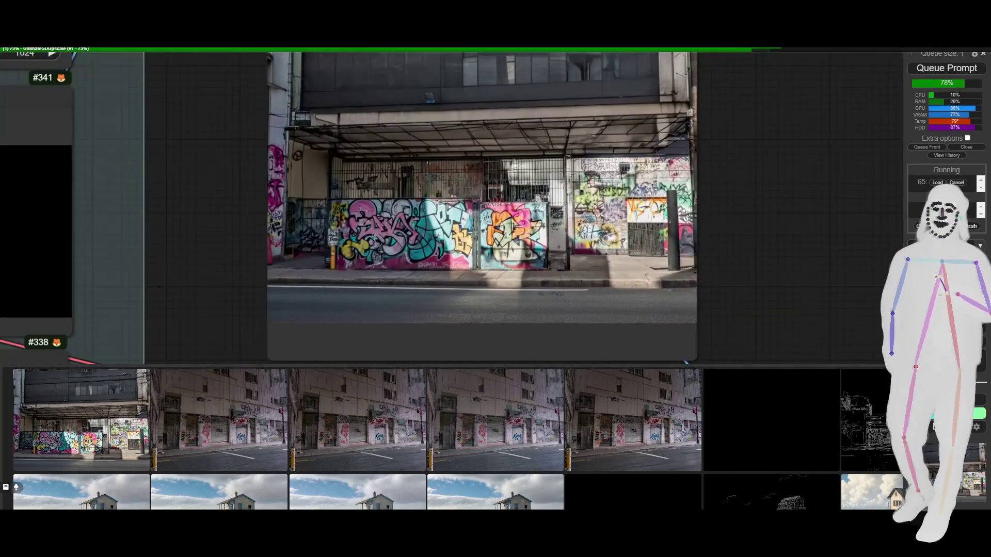
scroll(798, 234, "down", 5)
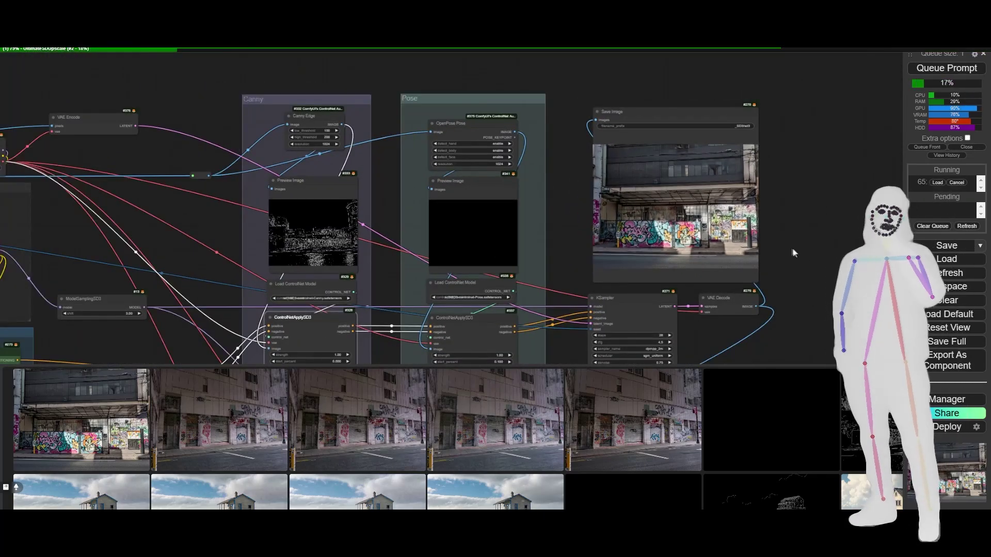
left_click_drag(823, 301, 823, 268)
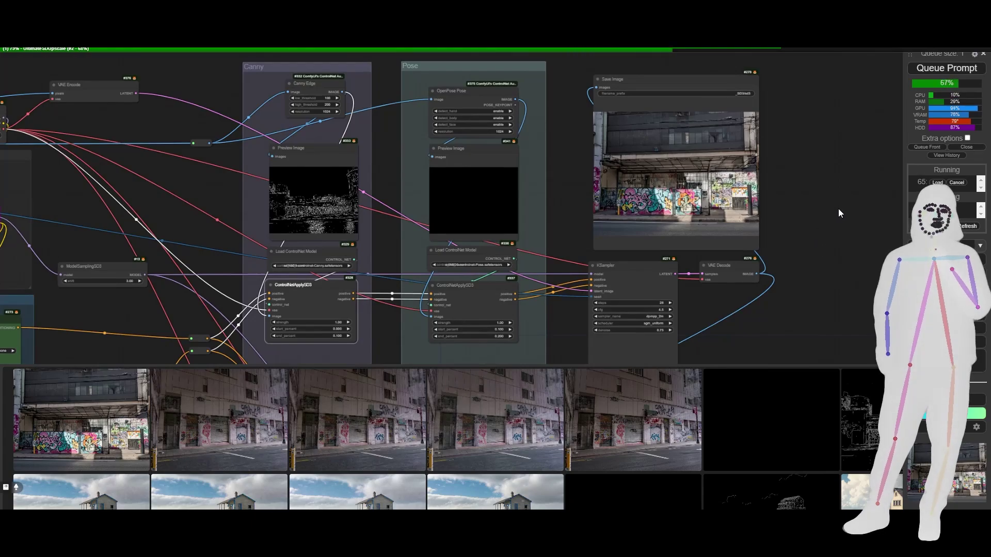
scroll(838, 209, "down", 5)
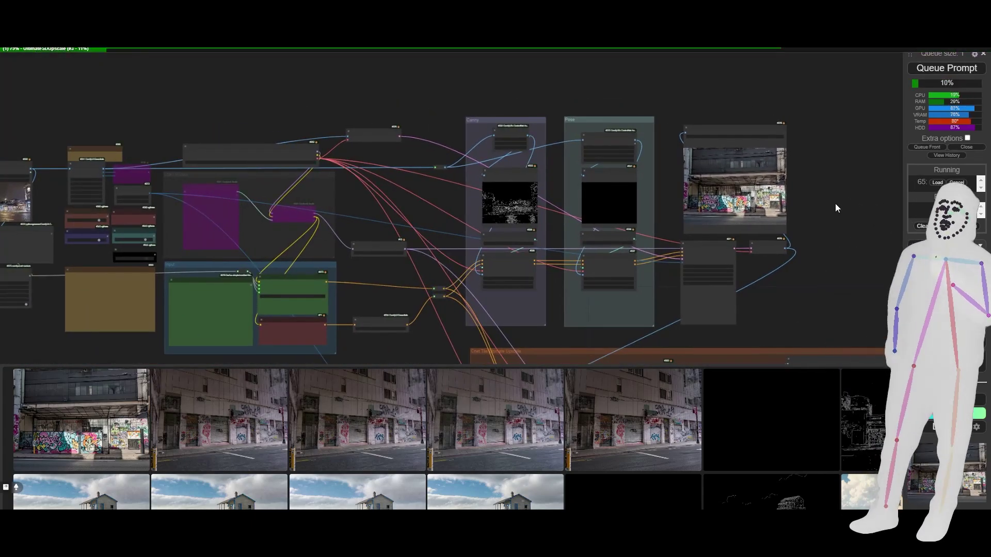
left_click_drag(375, 199, 508, 213)
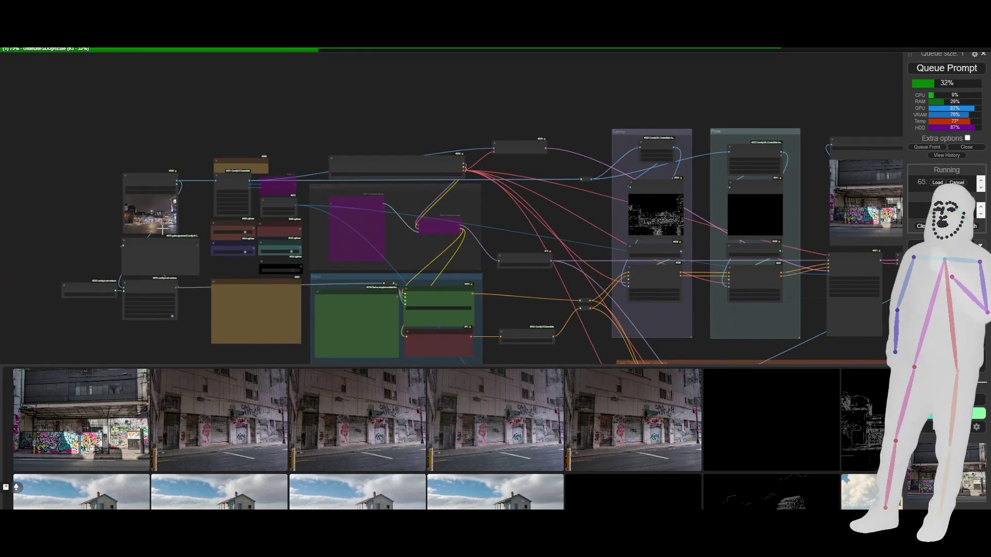
scroll(137, 227, "up", 8)
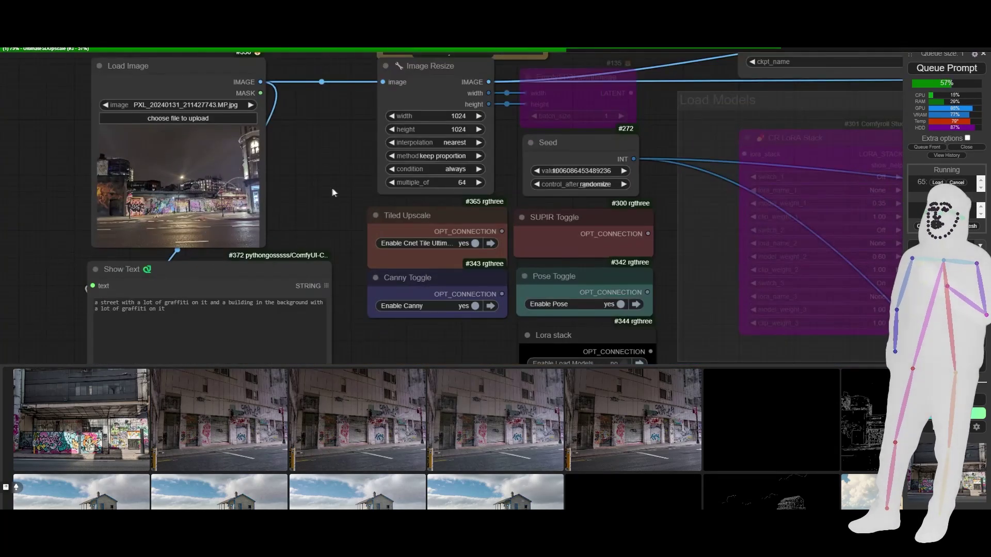
left_click_drag(340, 215, 347, 164)
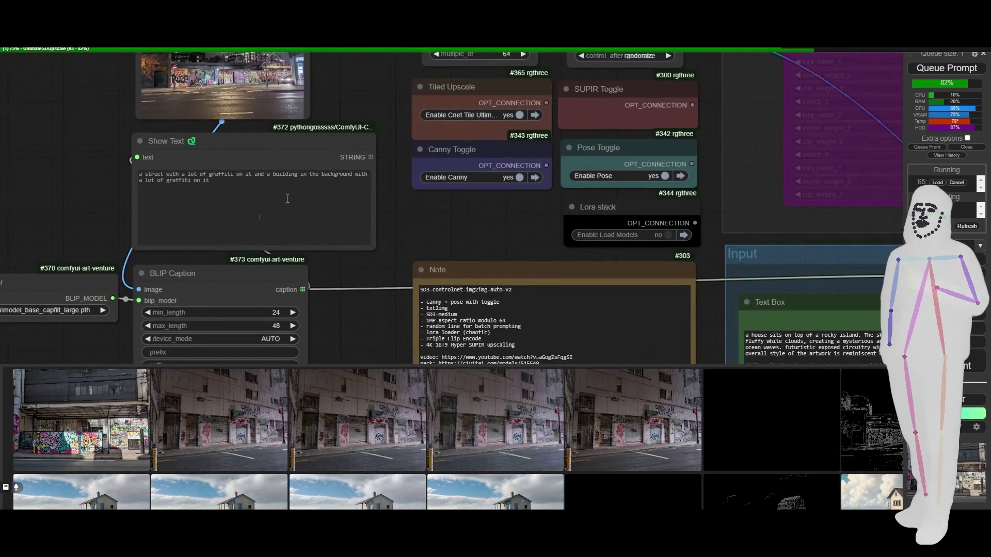
scroll(45, 147, "down", 6)
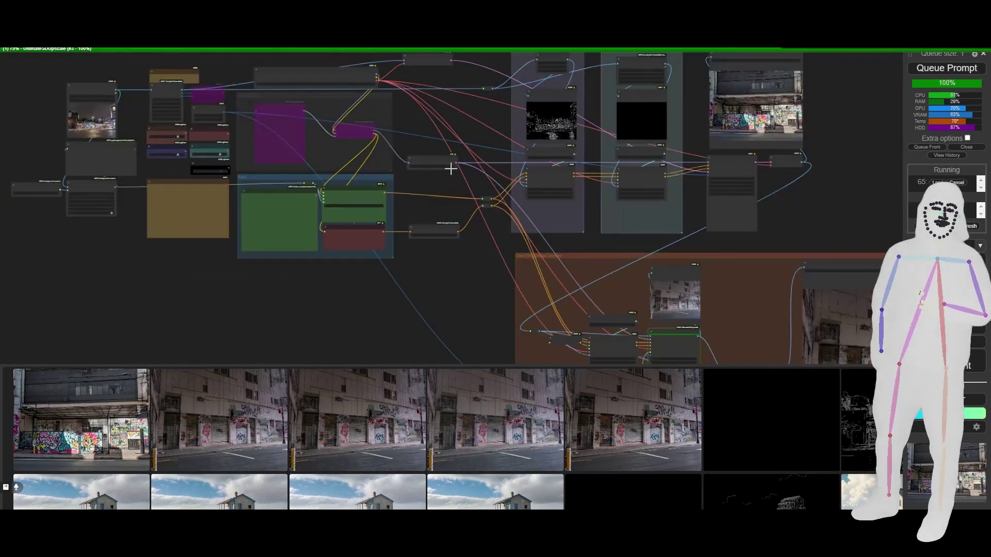
left_click_drag(449, 166, 381, 193)
scroll(329, 171, "up", 1)
scroll(435, 212, "up", 7)
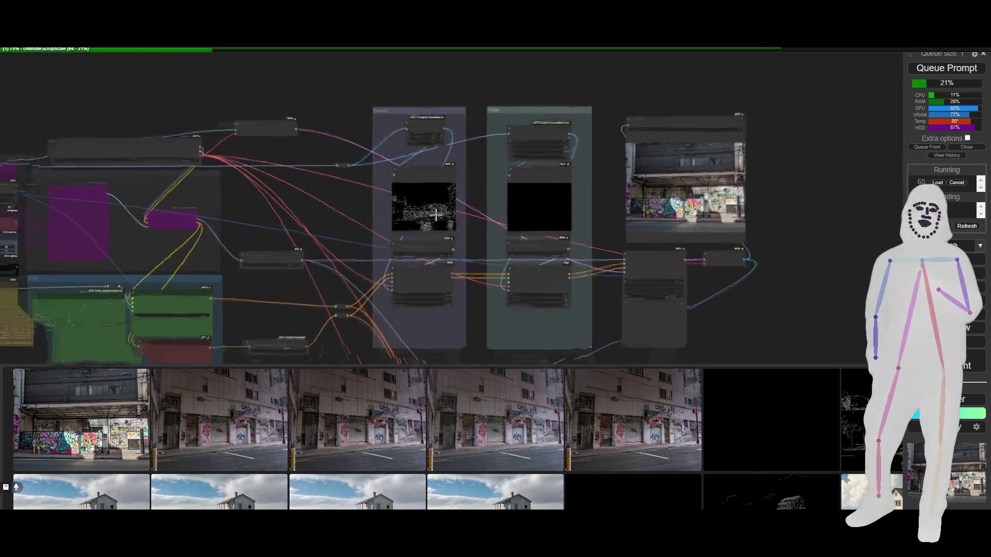
left_click_drag(693, 242, 333, 265)
scroll(442, 212, "up", 7)
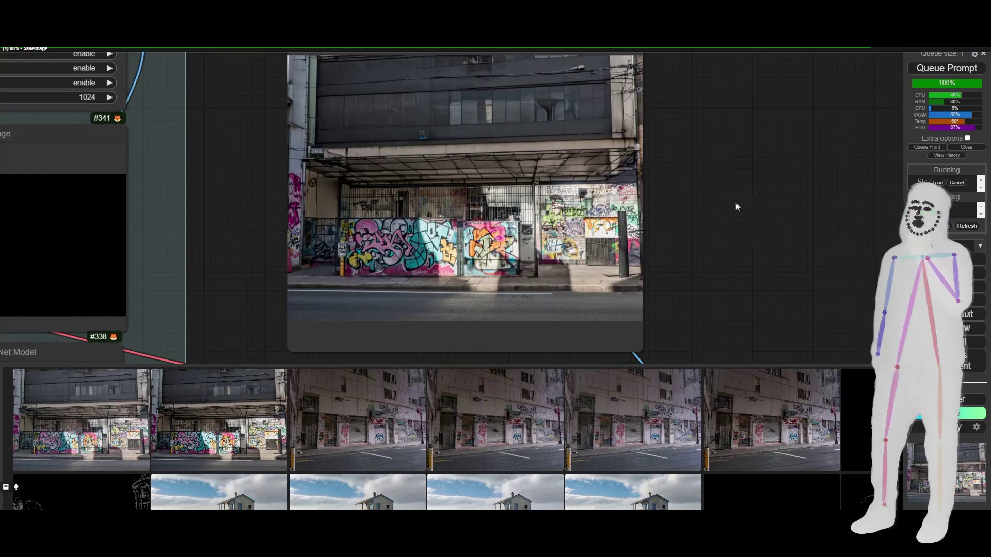
Step: Open the newest graffiti gallery image full size in its own browser tab
scroll(458, 155, "up", 3)
scroll(459, 265, "up", 3)
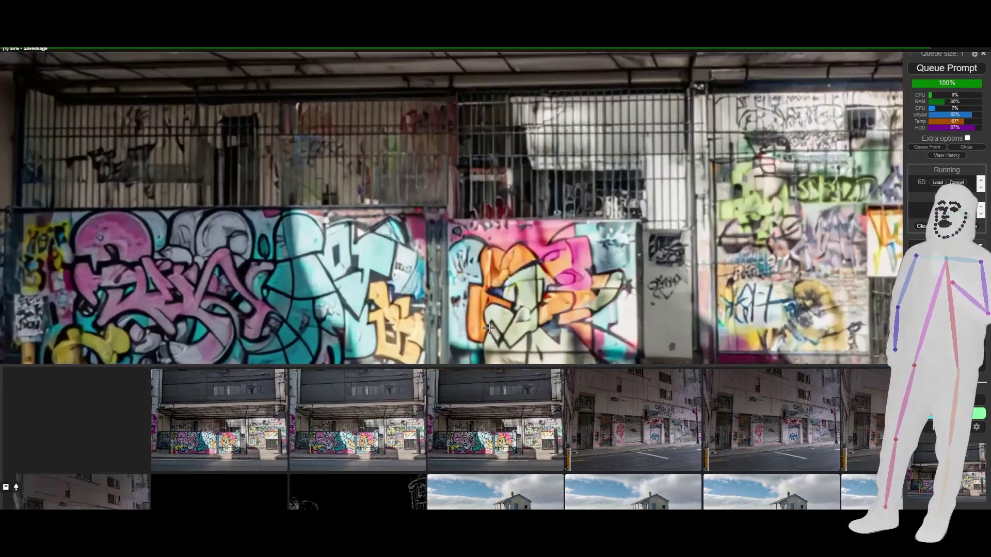
scroll(166, 300, "down", 4)
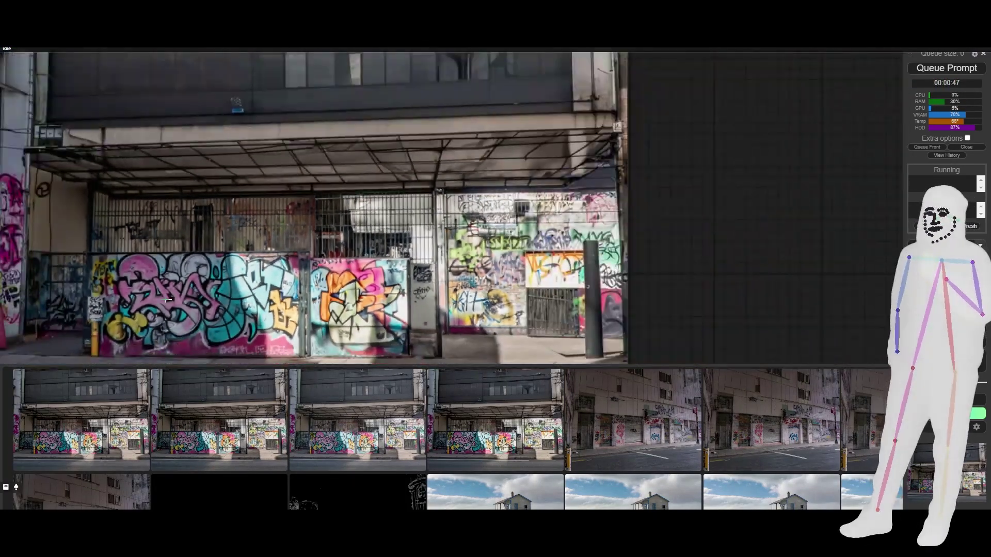
scroll(124, 155, "up", 6)
scroll(95, 210, "down", 2)
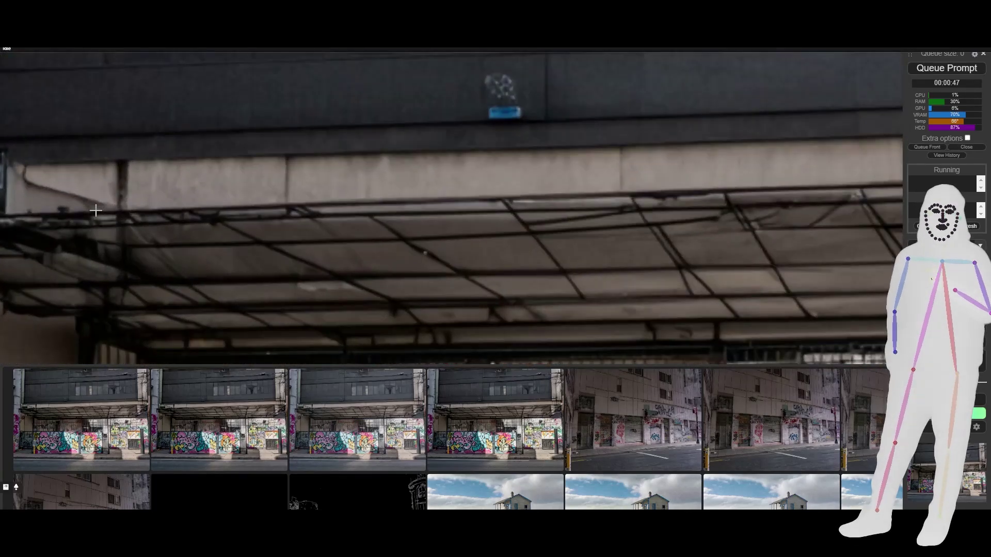
scroll(96, 211, "down", 5)
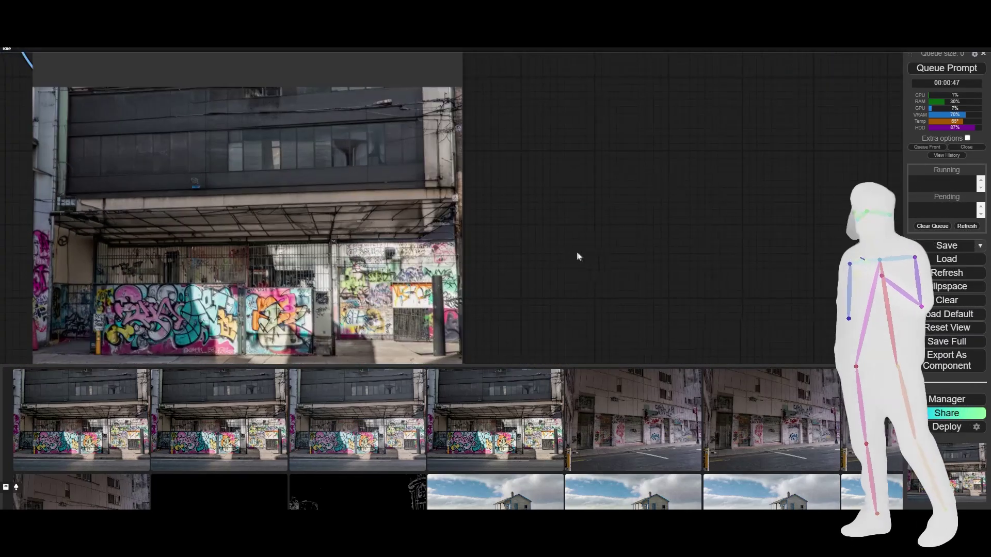
left_click_drag(568, 257, 813, 243)
left_click(53, 411)
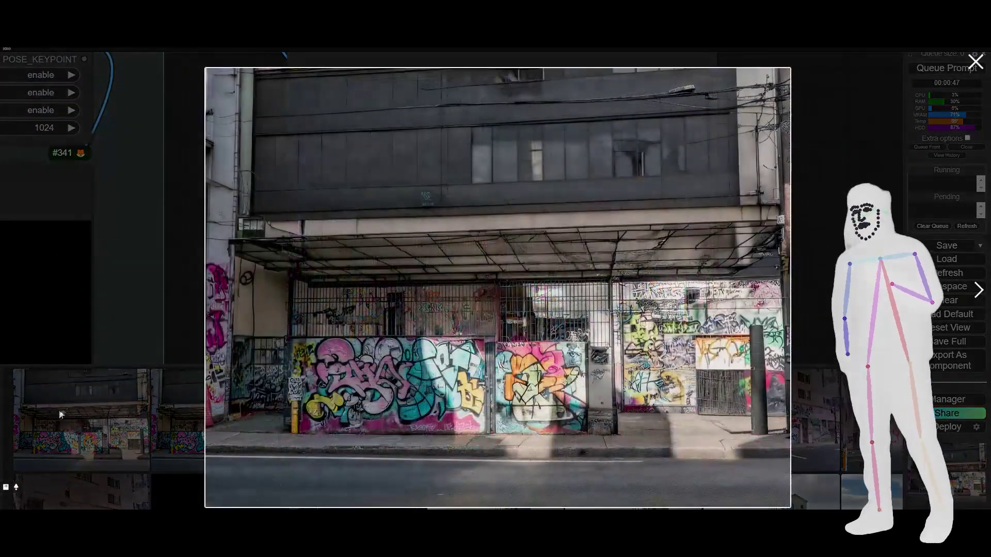
left_click(504, 311)
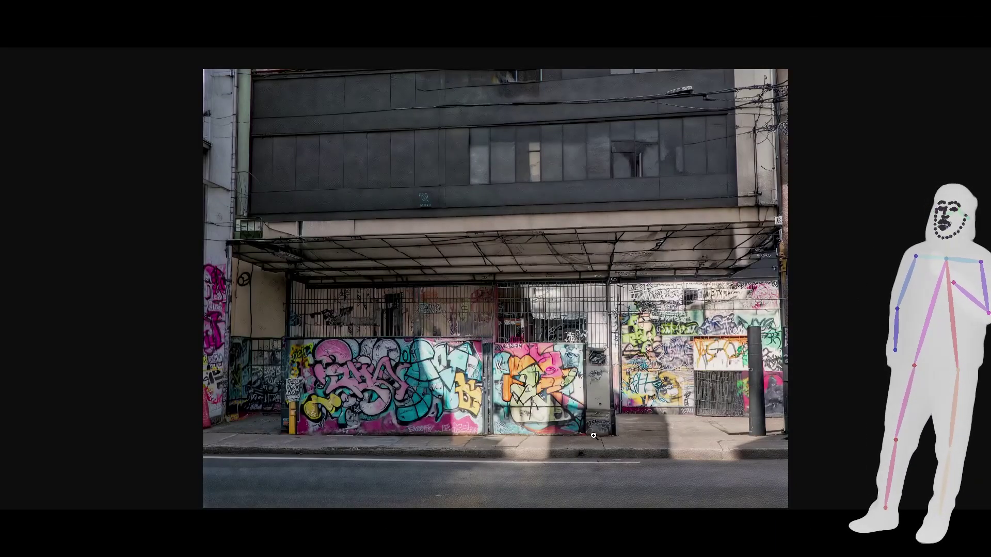
Step: Zoom the image to actual size and back to fit, then close the tab
left_click(448, 346)
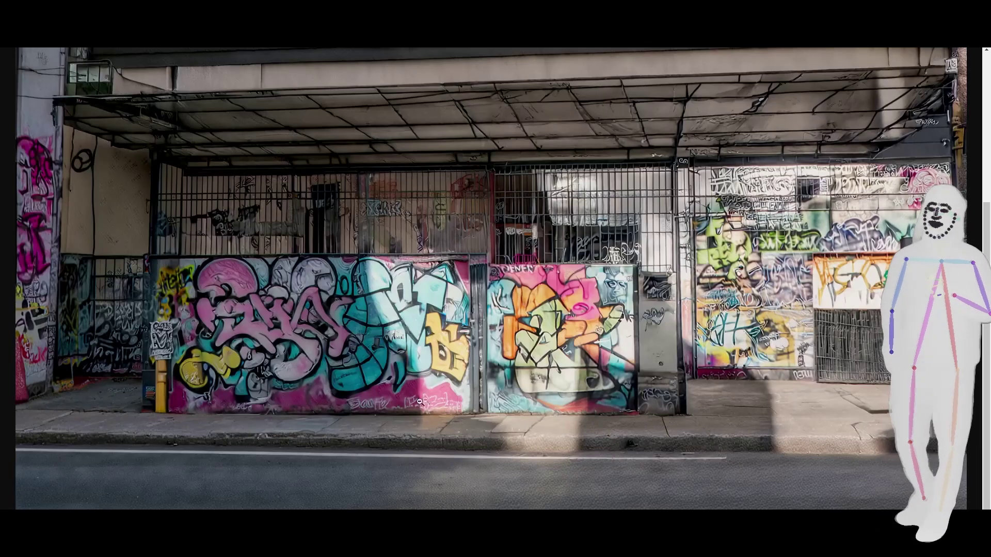
left_click(520, 454)
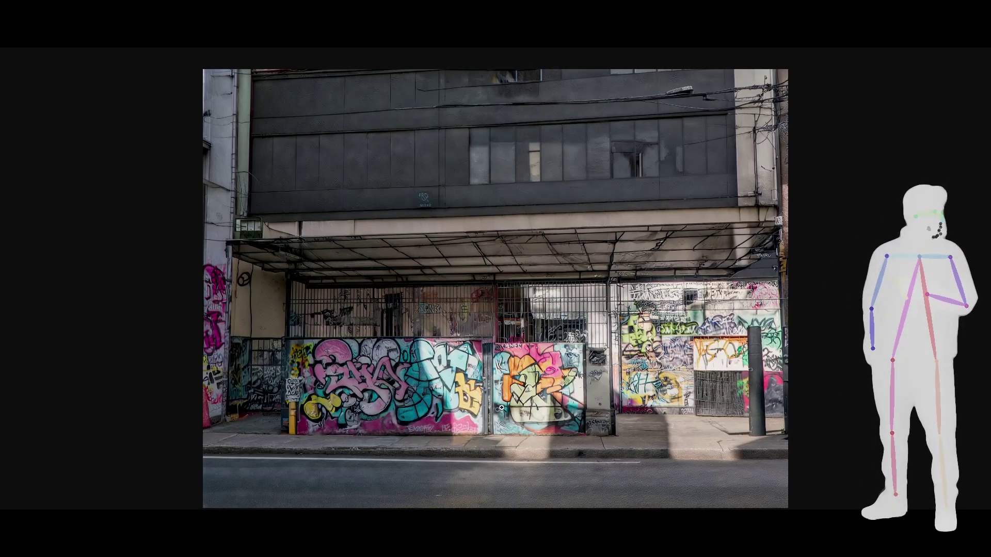
left_click(488, 334)
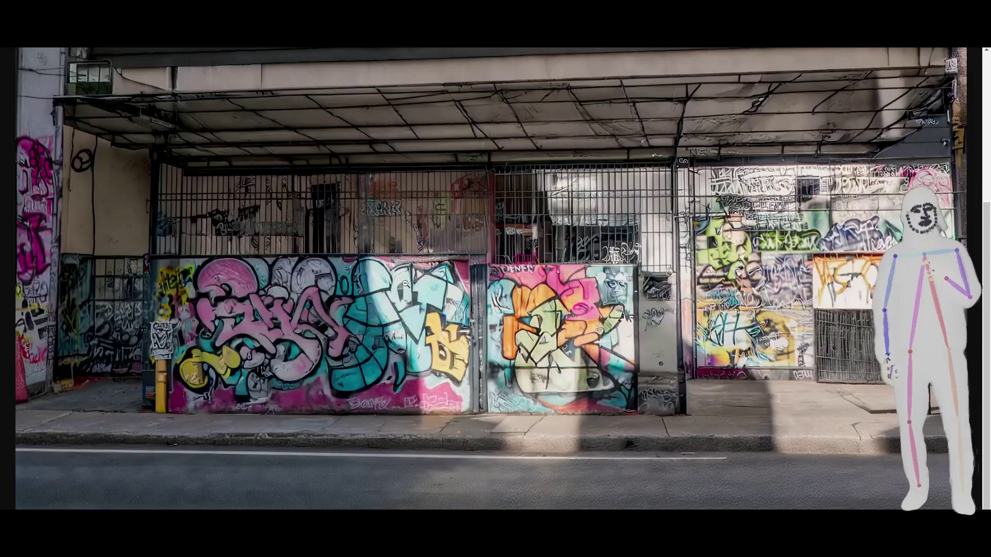
left_click(224, 226)
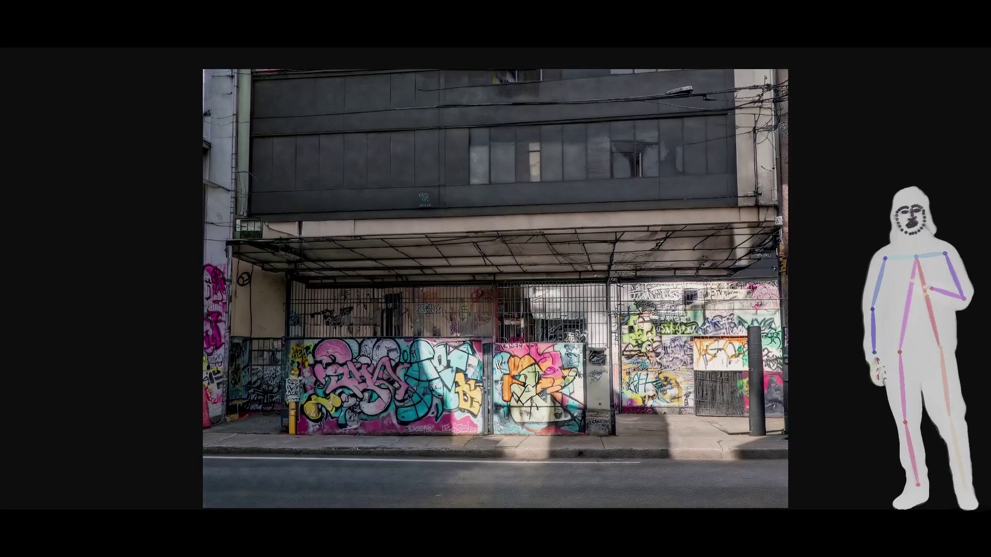
key("ctrl+w")
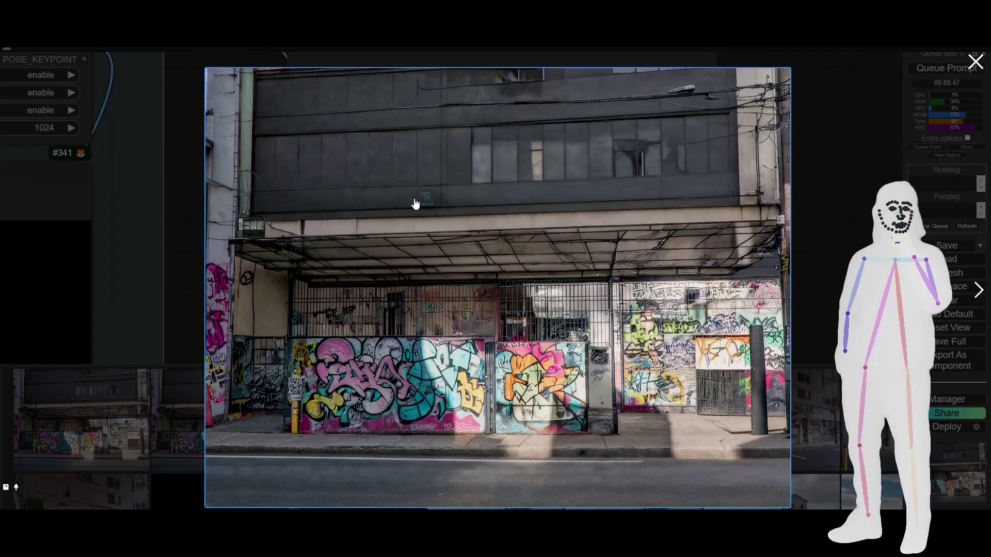
left_click(974, 61)
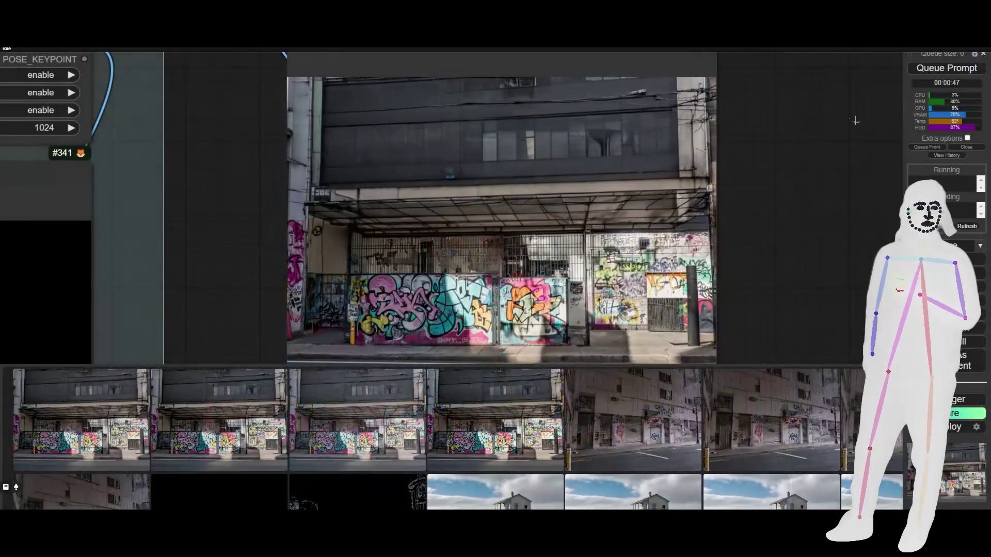
scroll(772, 126, "down", 12)
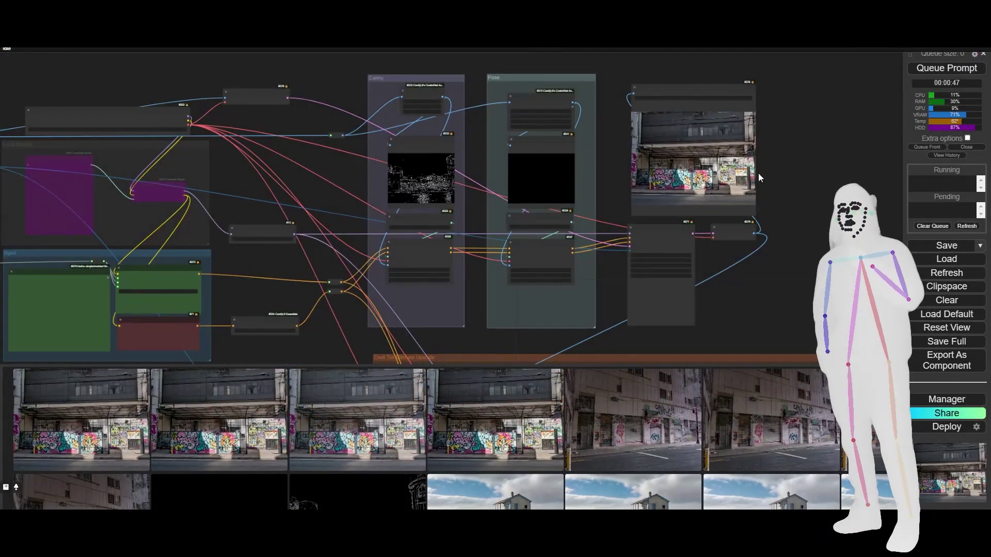
left_click_drag(819, 216, 578, 51)
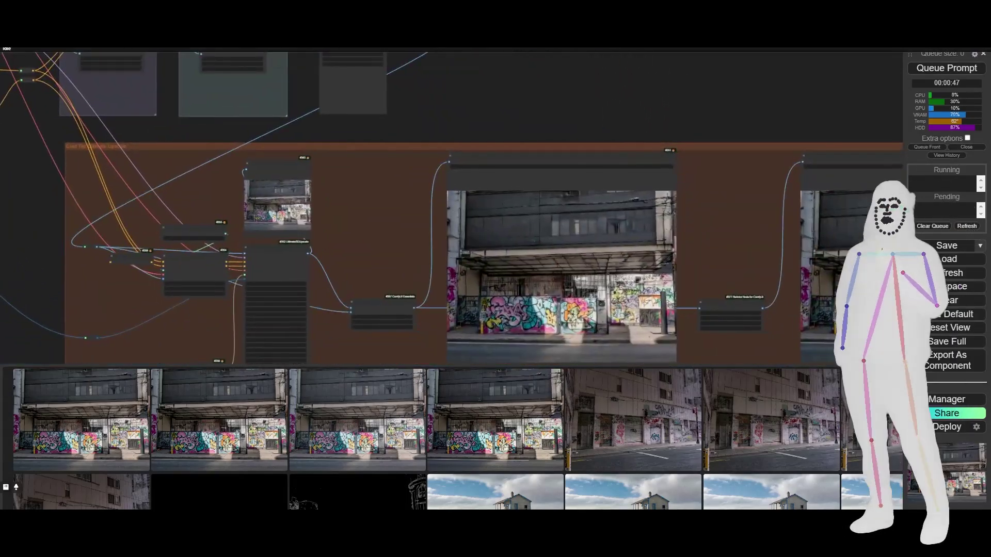
scroll(578, 51, "down", 3)
scroll(402, 210, "up", 3)
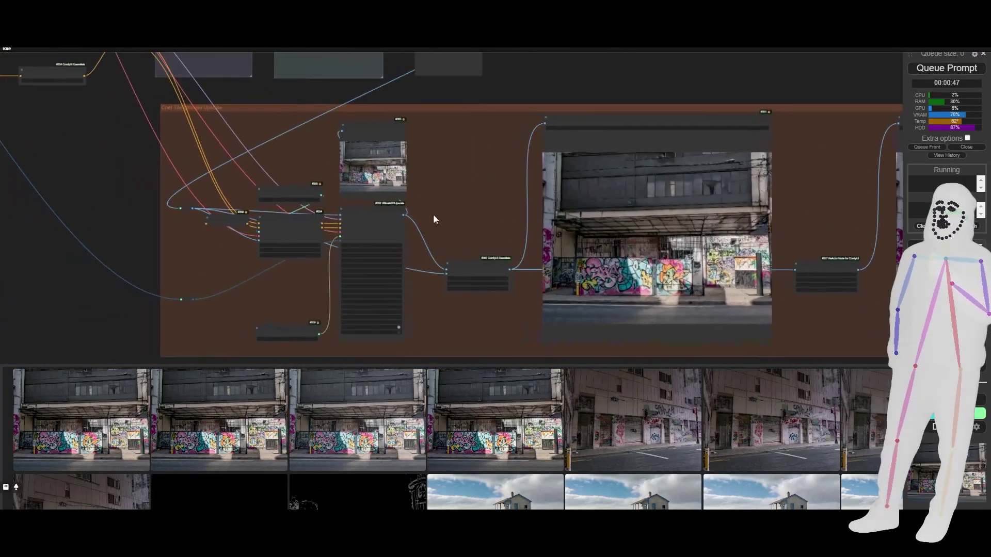
scroll(469, 214, "down", 3)
left_click_drag(276, 240, 233, 279)
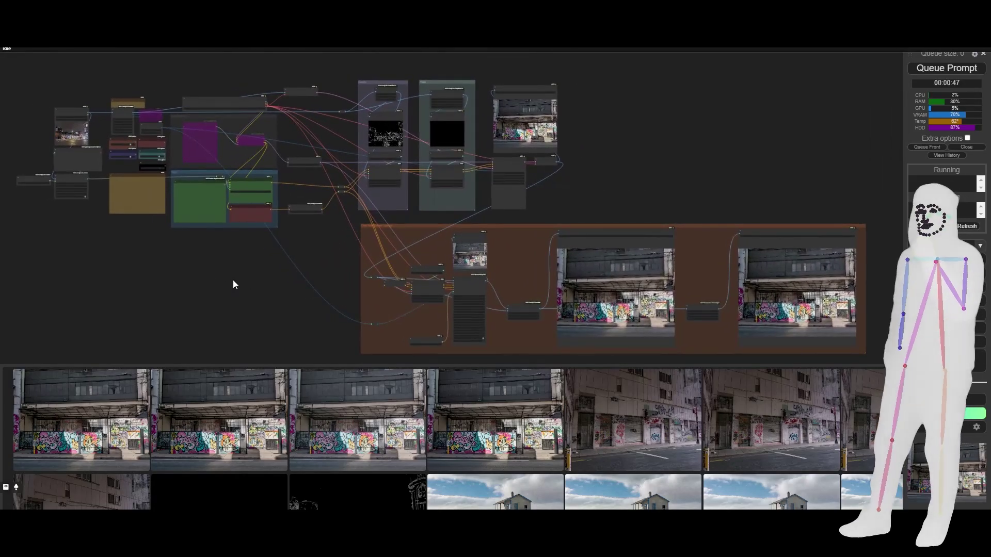